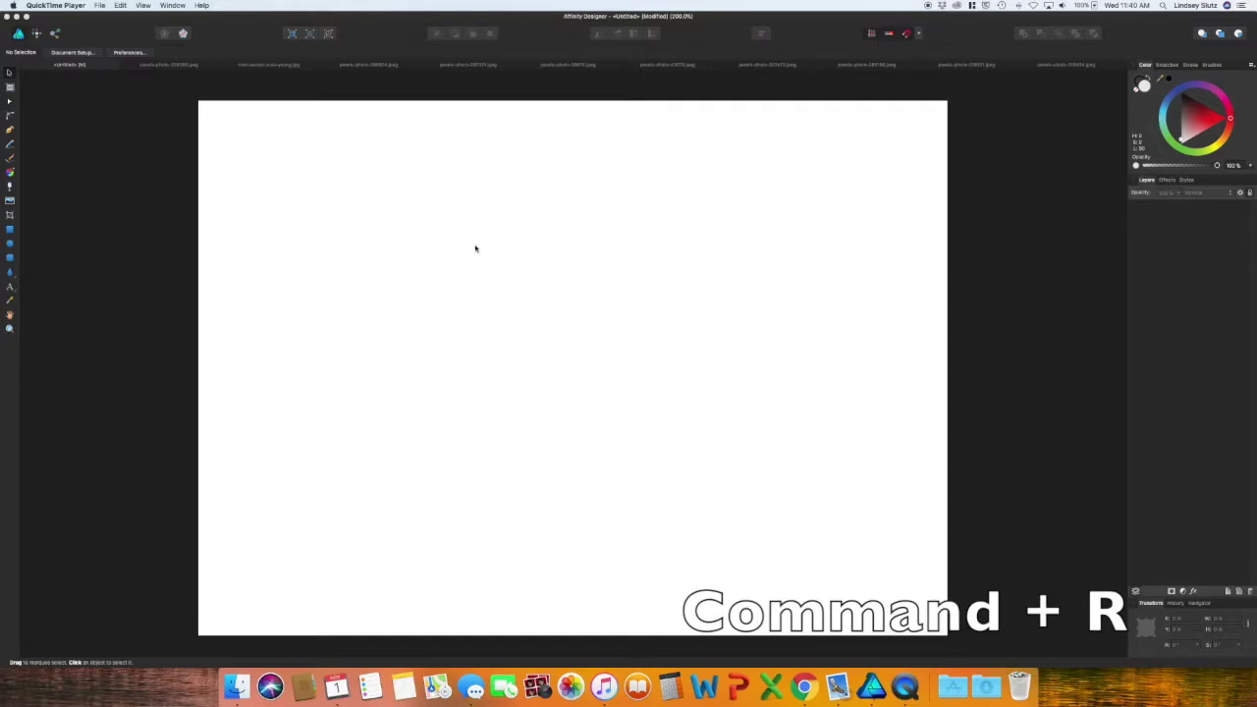
# - Bring the blank untitled Affinity Designer document into focus
pyautogui.click(476, 249)
# - Turn on rulers and drag horizontal and vertical guides onto the page edges
pyautogui.press('super+r')
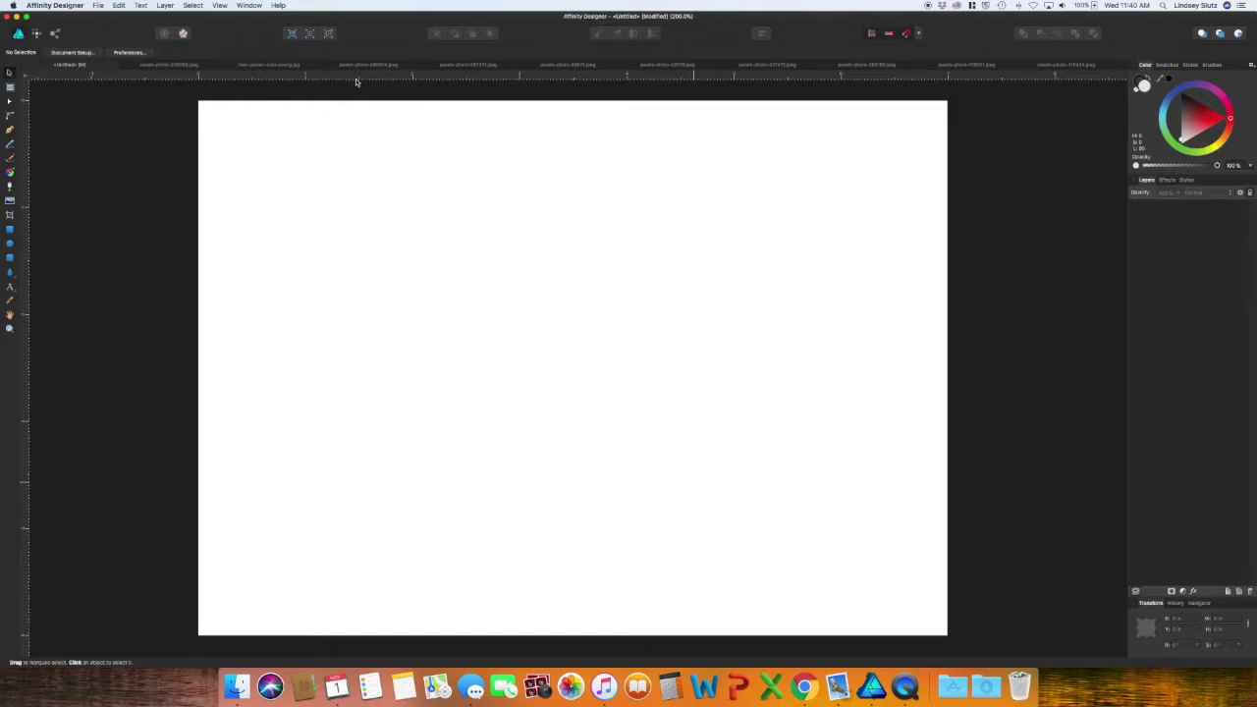
pyautogui.click(220, 6)
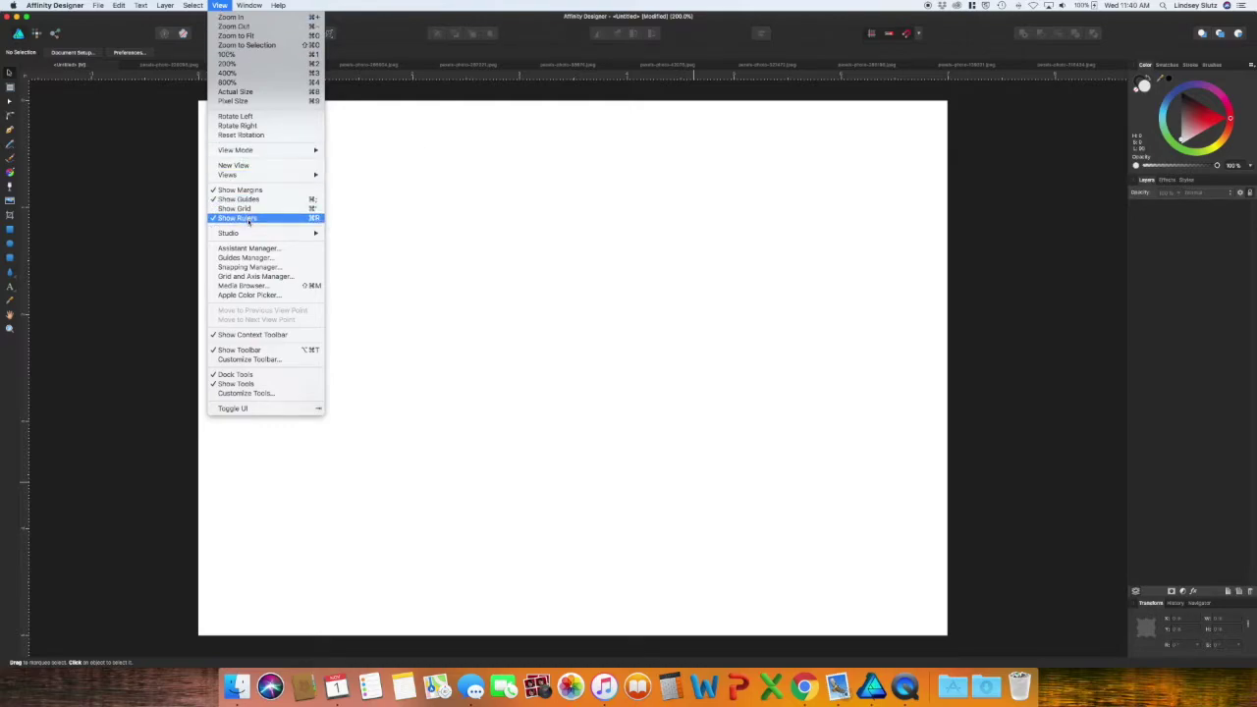
pyautogui.click(429, 88)
pyautogui.moveTo(425, 75); pyautogui.dragTo(456, 634)
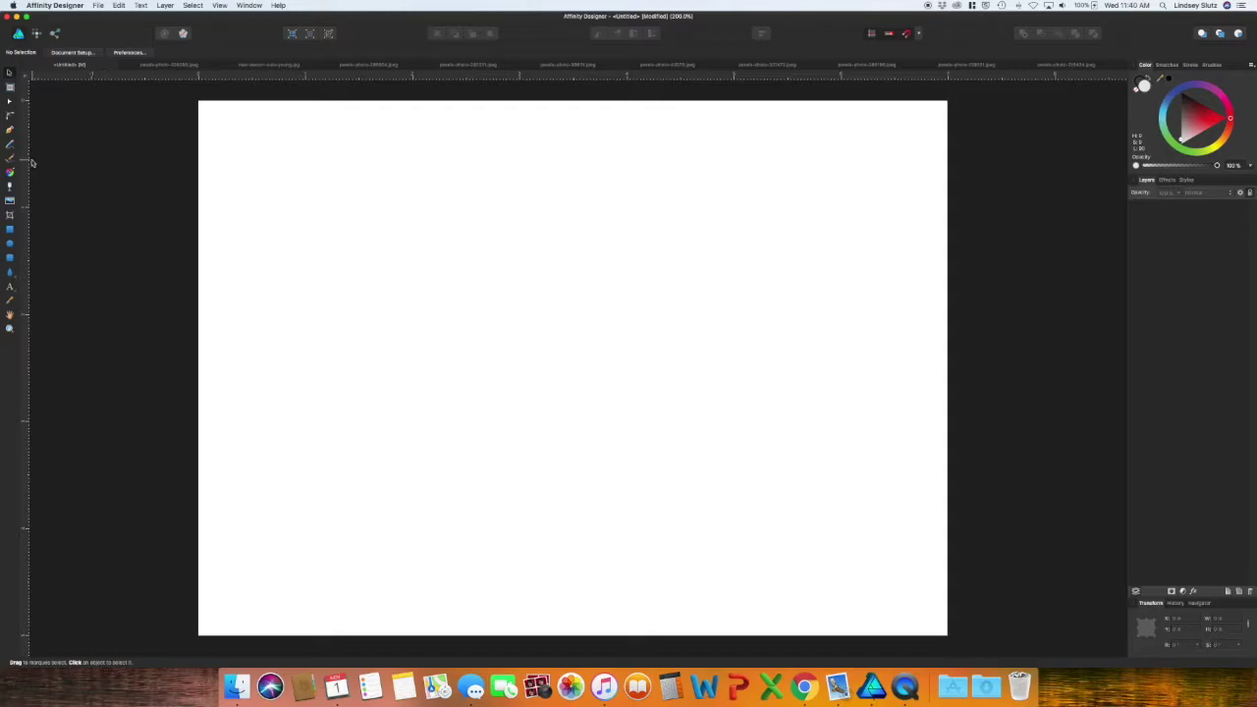
pyautogui.moveTo(31, 162); pyautogui.dragTo(890, 262)
pyautogui.moveTo(28, 243); pyautogui.dragTo(199, 242)
# - In Document Setup, set the page width to 7.35 in and height to 5.25 in
pyautogui.click(62, 53)
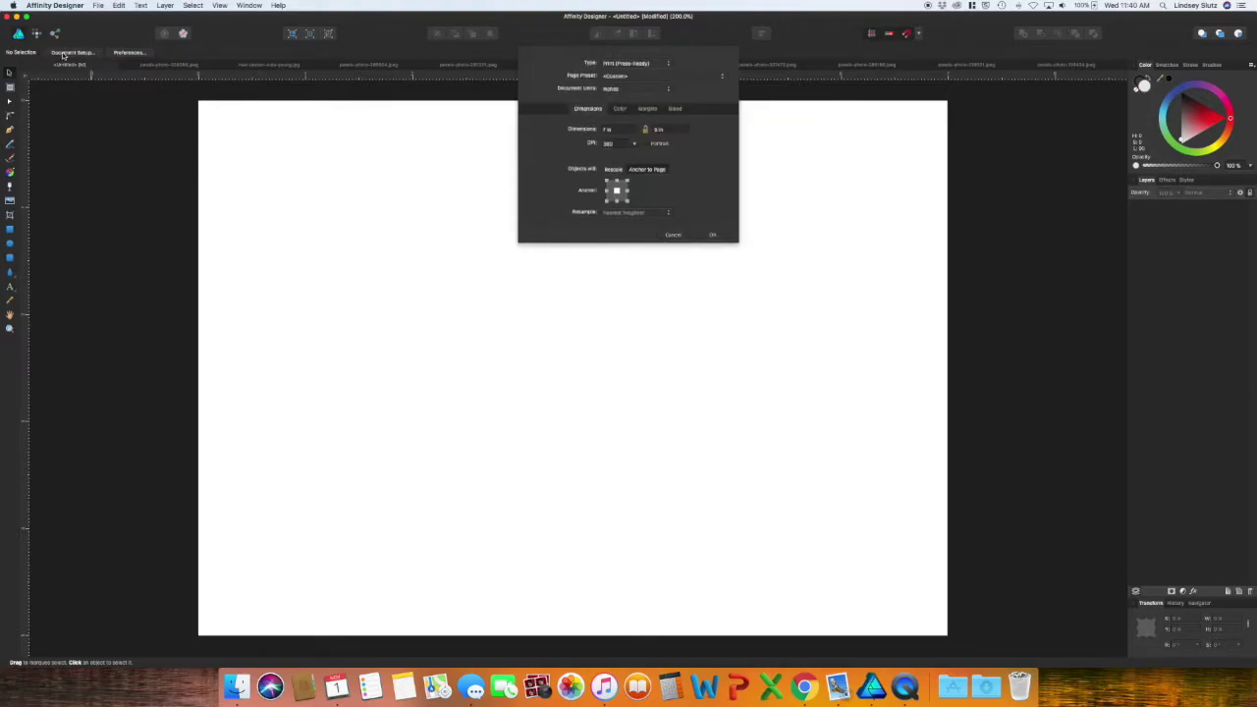
pyautogui.click(628, 131)
pyautogui.write('7')
pyautogui.click(658, 129)
pyautogui.write('5.25')
pyautogui.click(609, 131)
pyautogui.write('3')
pyautogui.click(709, 235)
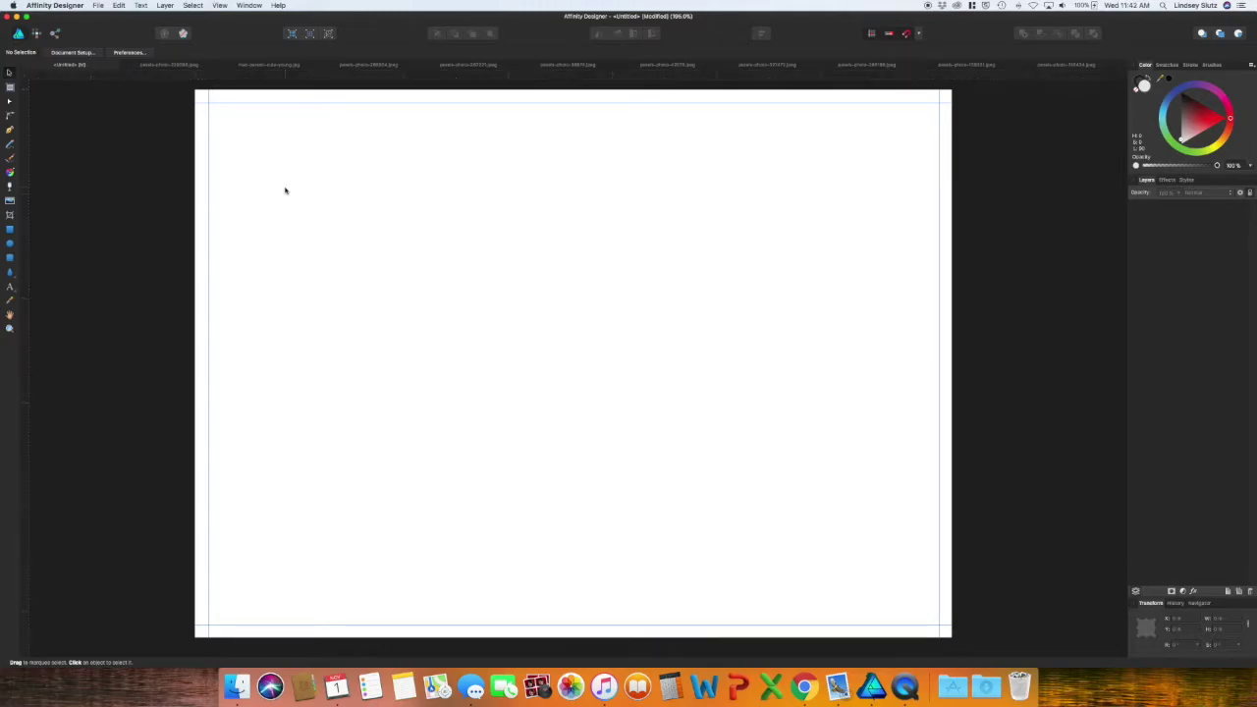
# - Leave the View menu unchanged and bring up the pexels-photo-220098.jpeg wood photo document
pyautogui.click(220, 6)
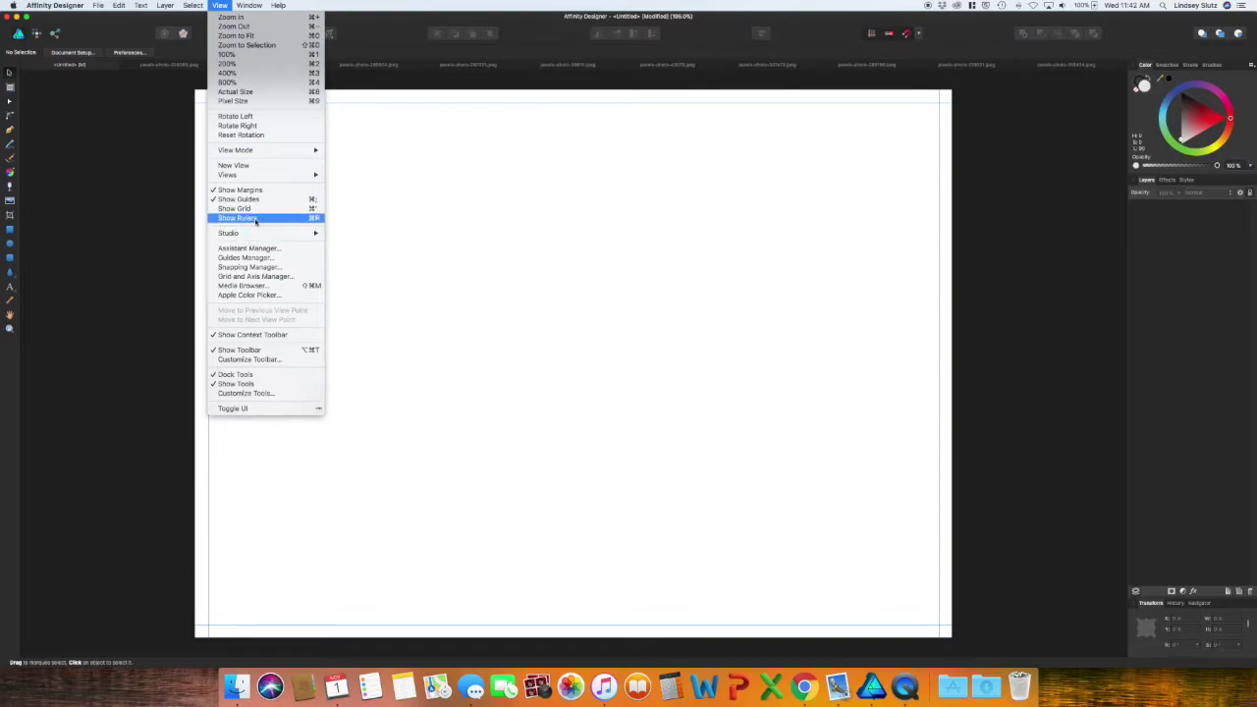
pyautogui.click(473, 203)
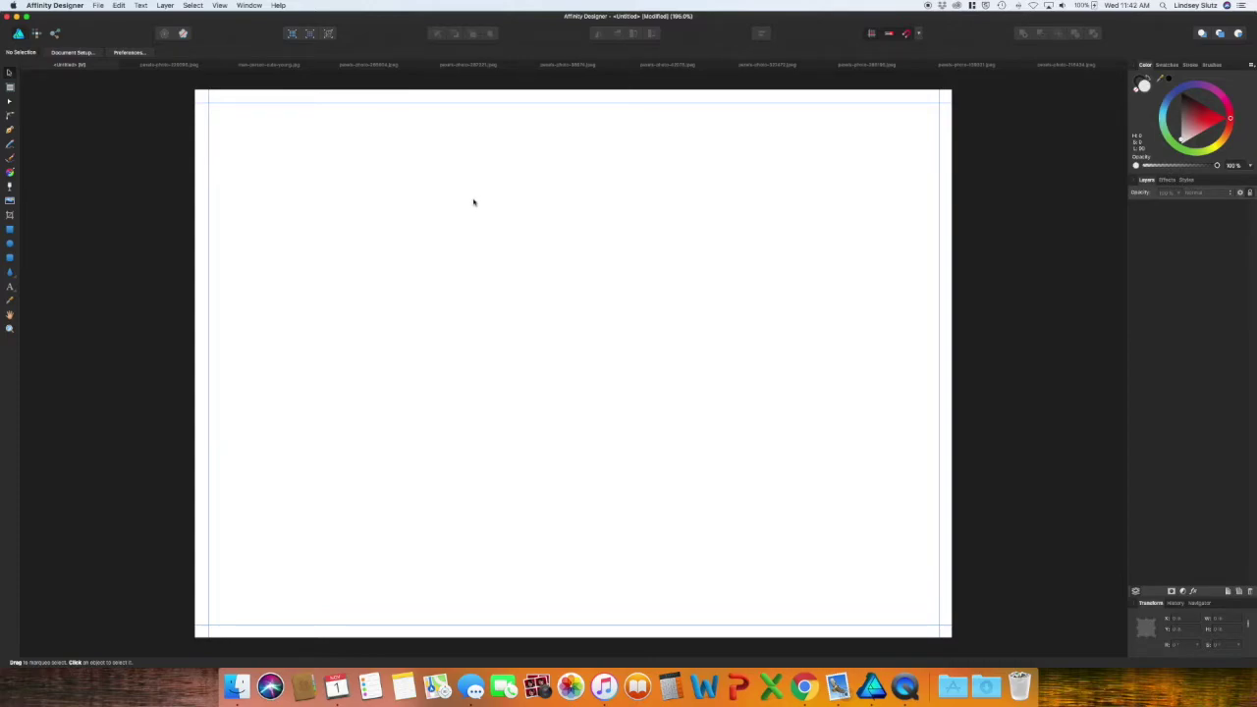
pyautogui.click(172, 65)
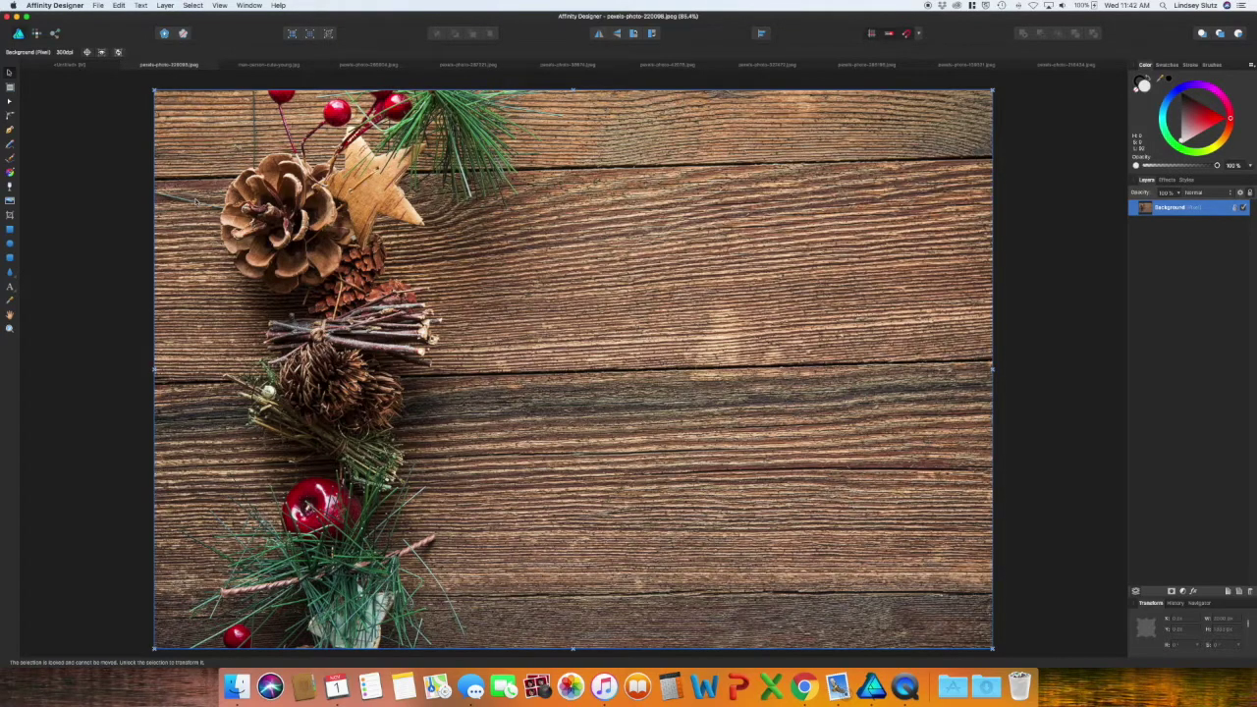
# - Copy the wood photo and paste it into the untitled card
pyautogui.press('super+c')
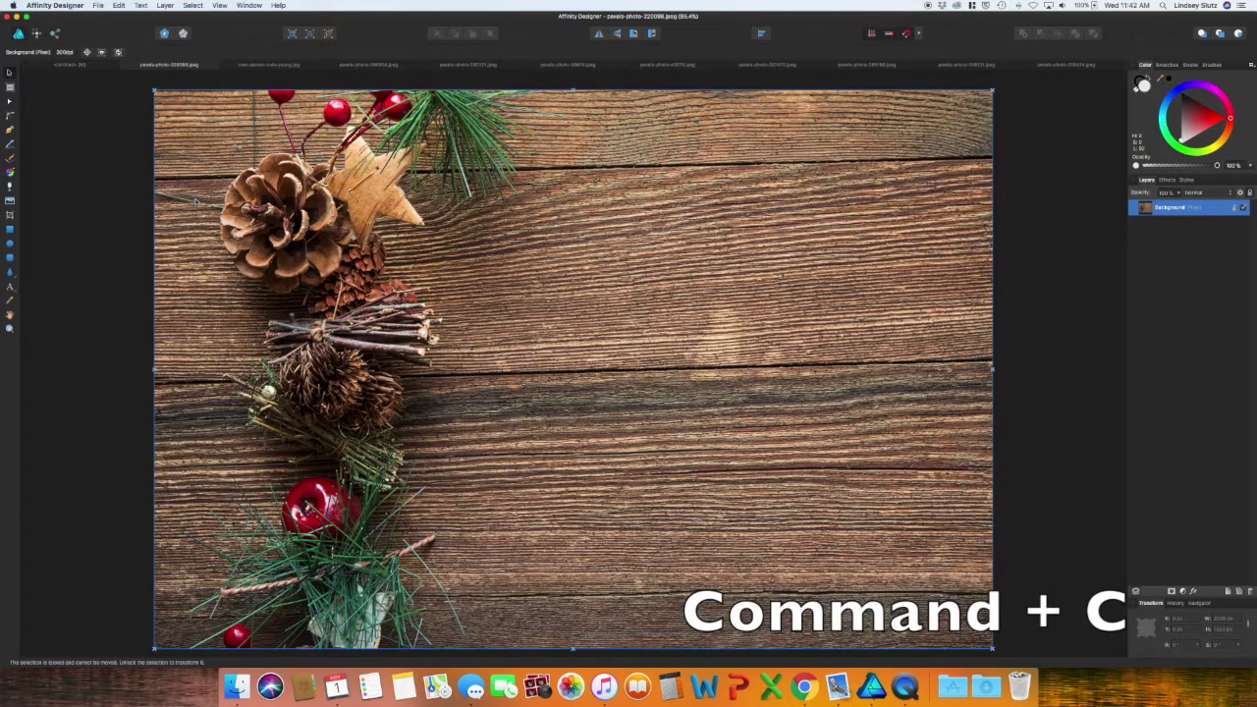
pyautogui.click(118, 5)
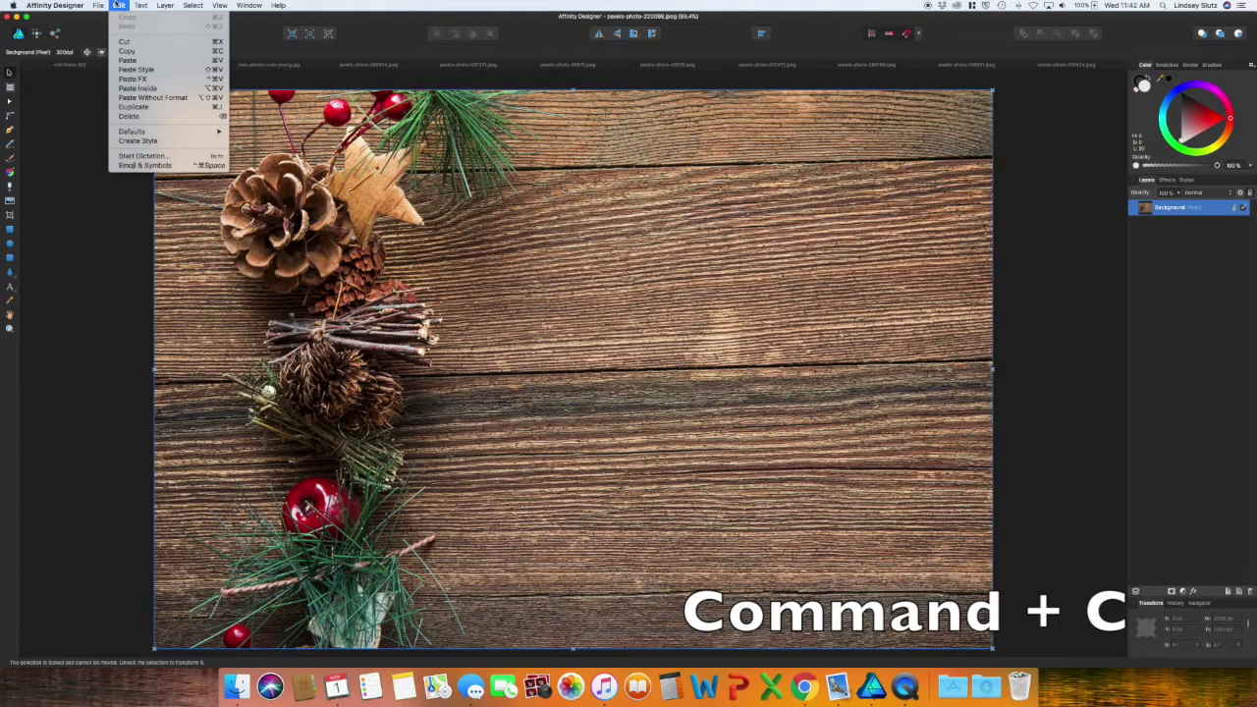
pyautogui.click(62, 67)
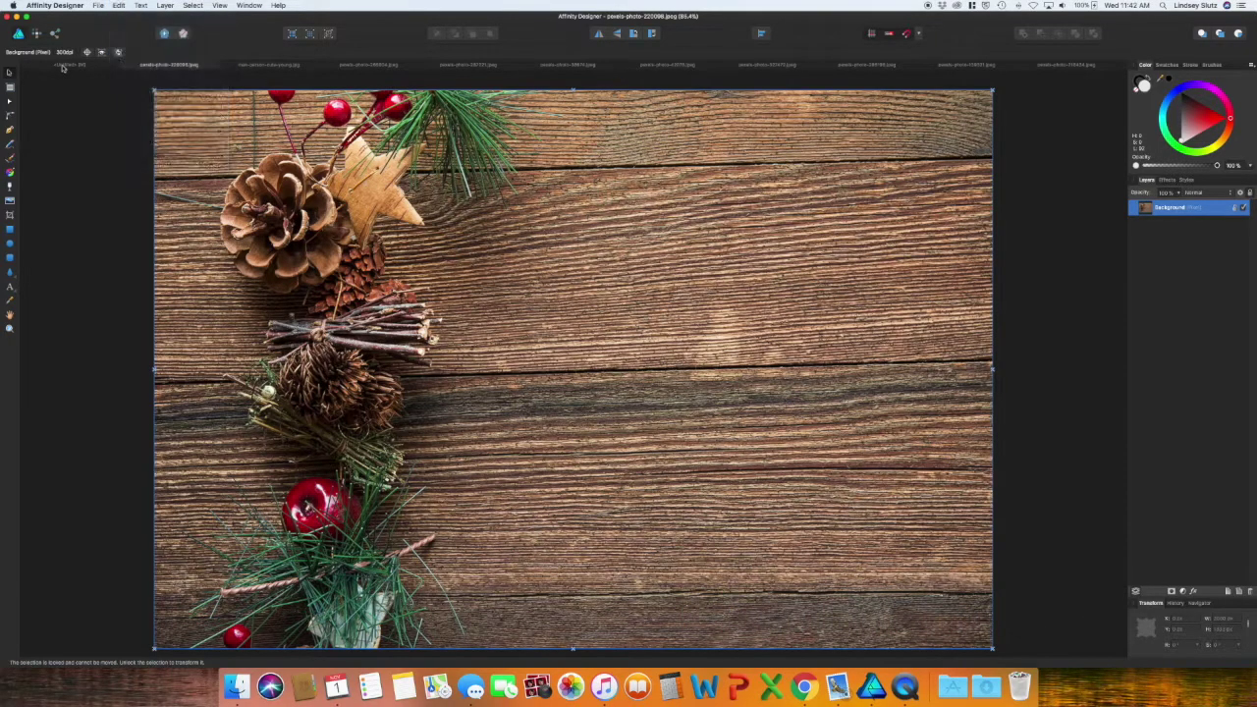
pyautogui.click(62, 66)
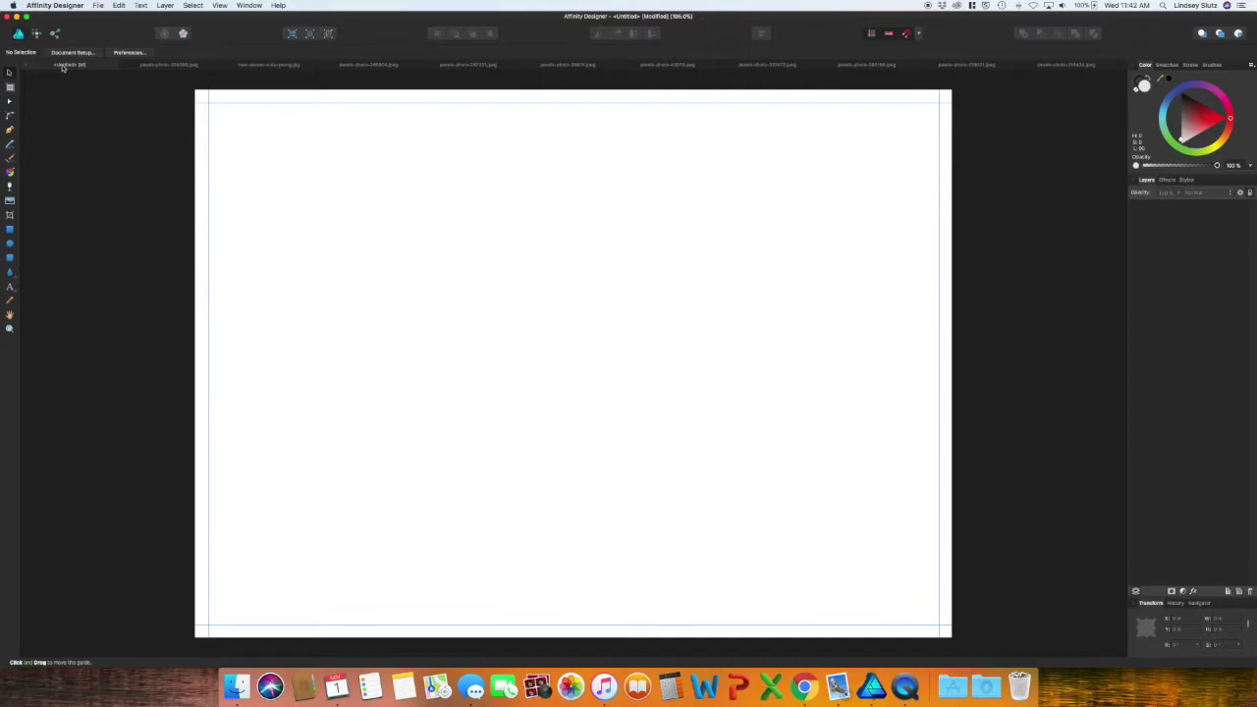
pyautogui.press('super+v')
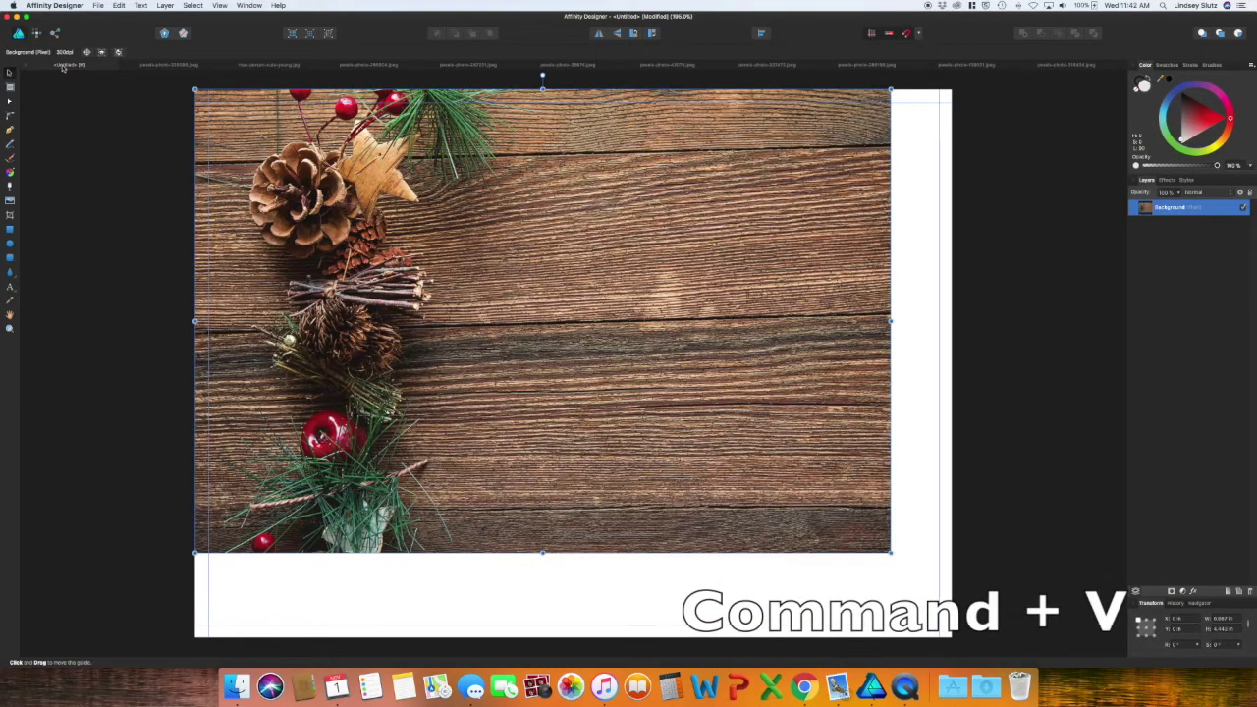
# - Centre the pasted wood photo horizontally and vertically on the page, then reselect it
pyautogui.click(119, 6)
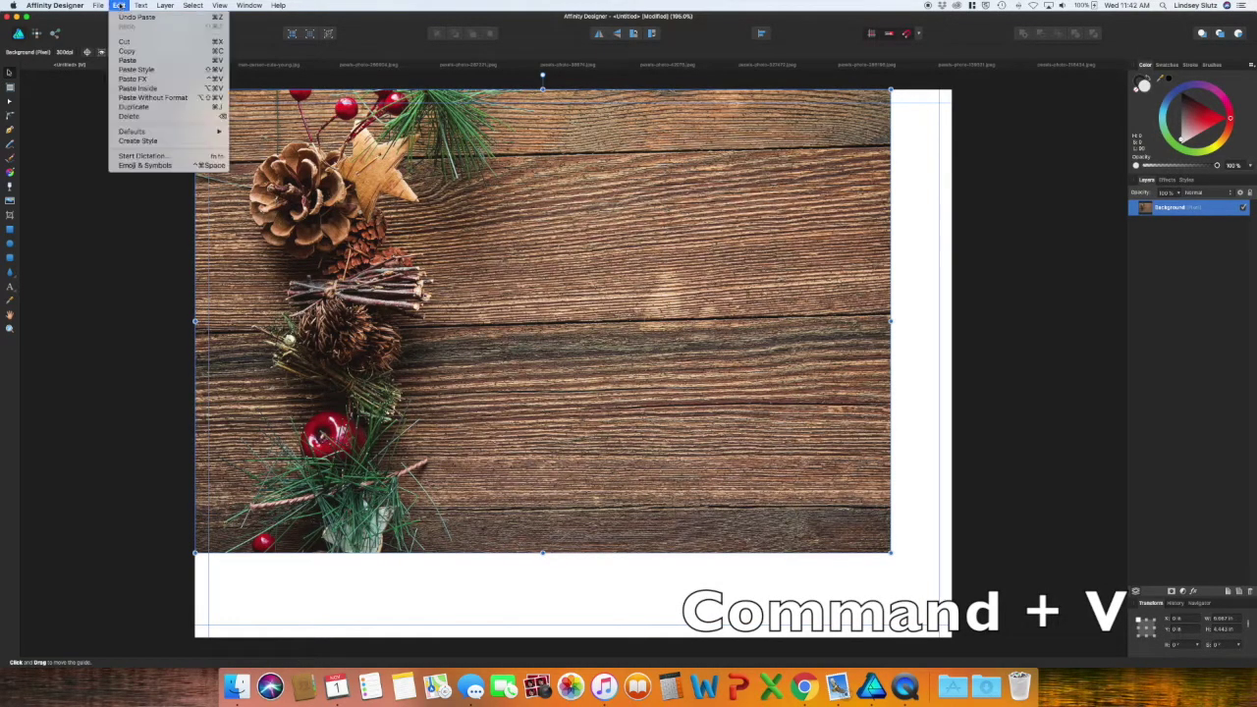
pyautogui.click(542, 330)
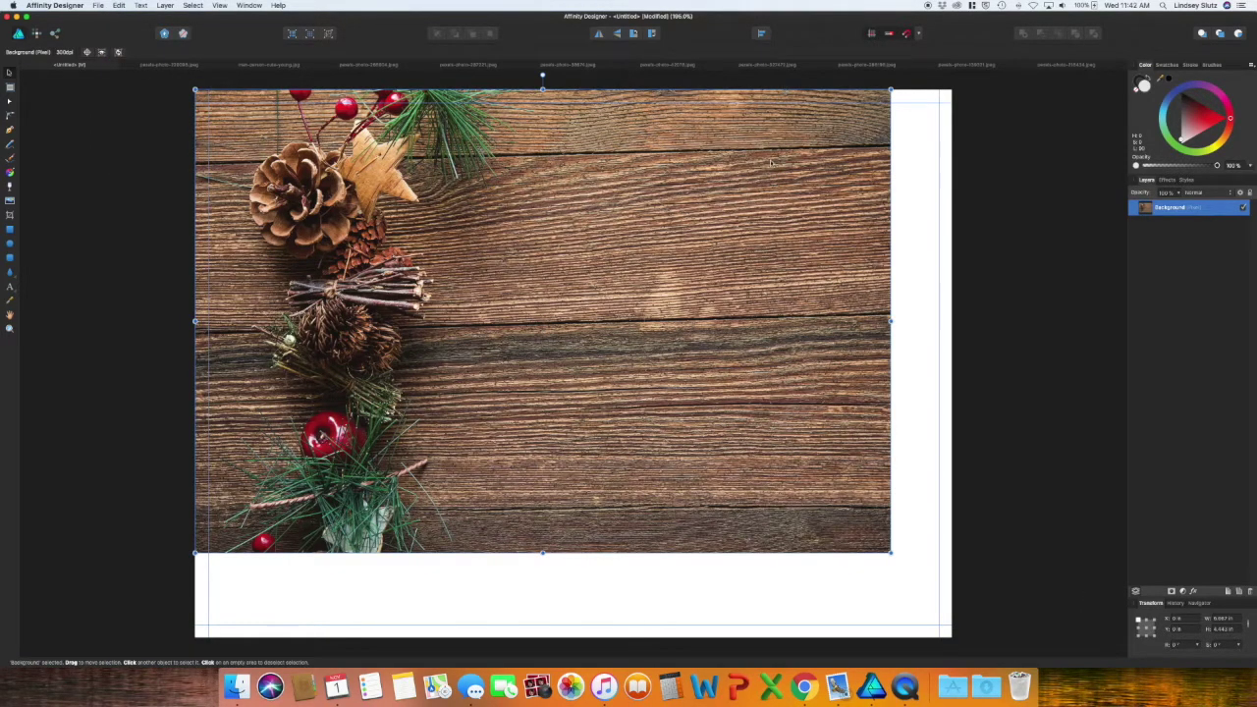
pyautogui.moveTo(771, 162); pyautogui.dragTo(785, 198)
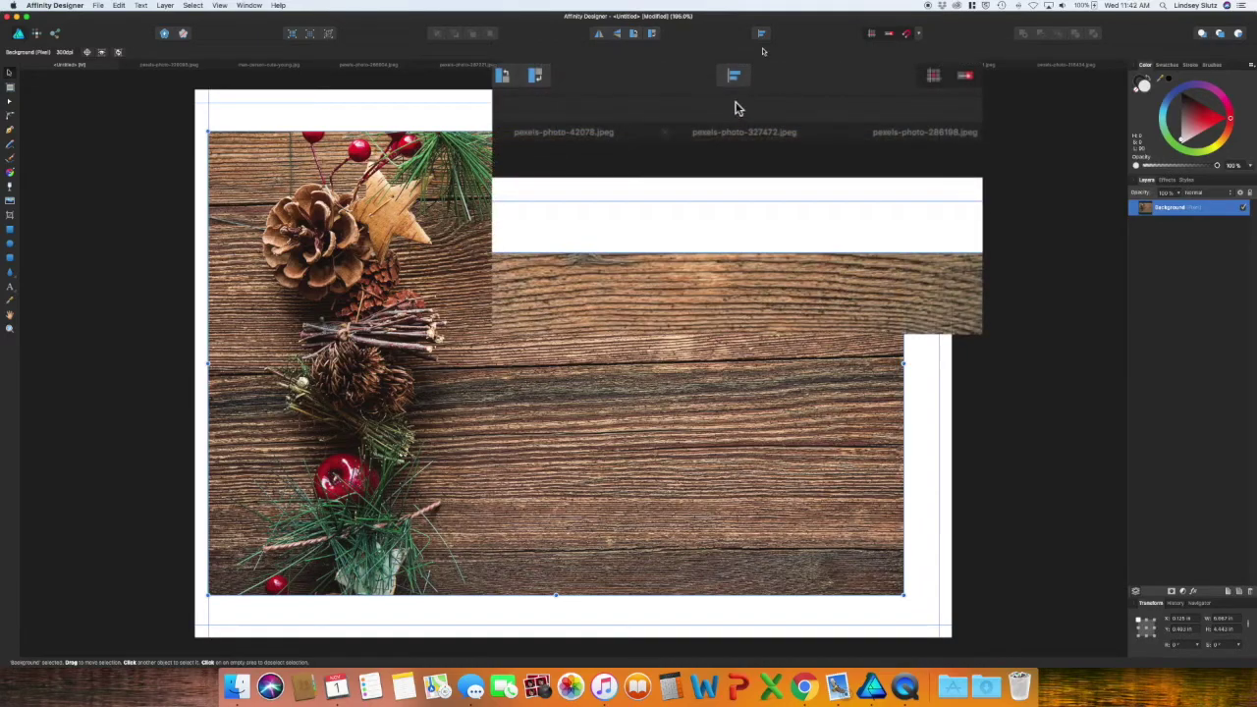
pyautogui.click(762, 33)
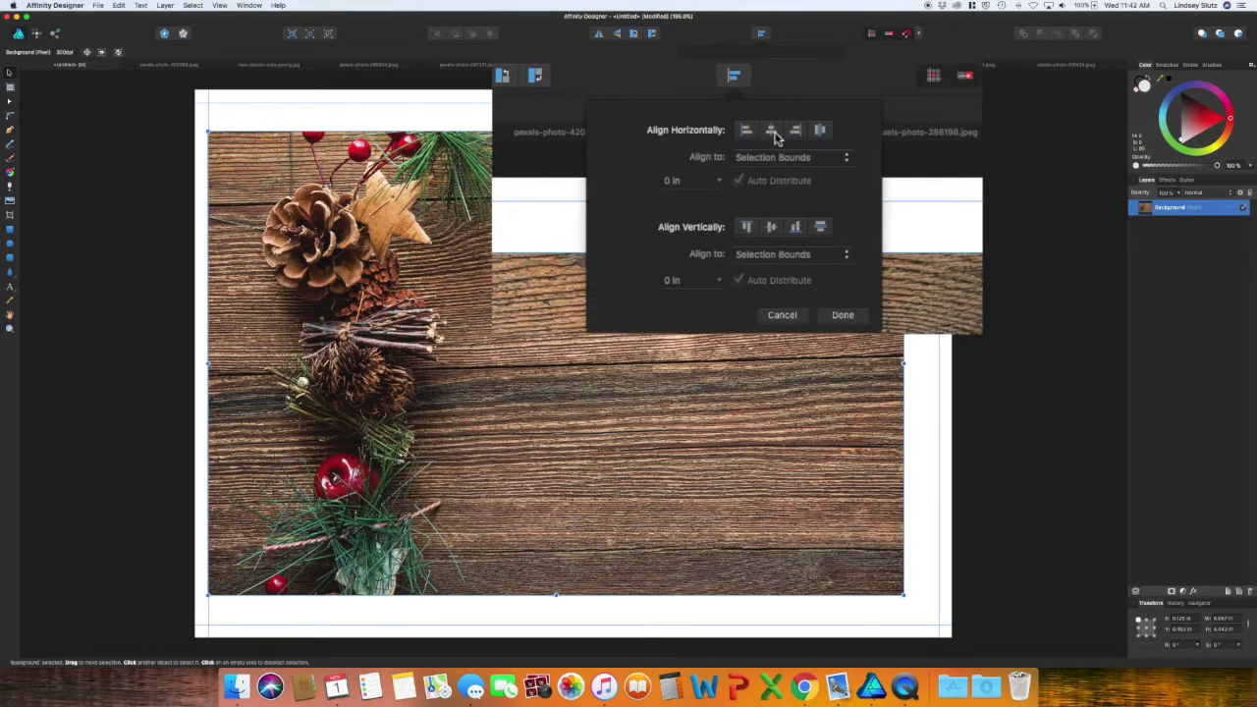
pyautogui.click(774, 134)
pyautogui.click(774, 229)
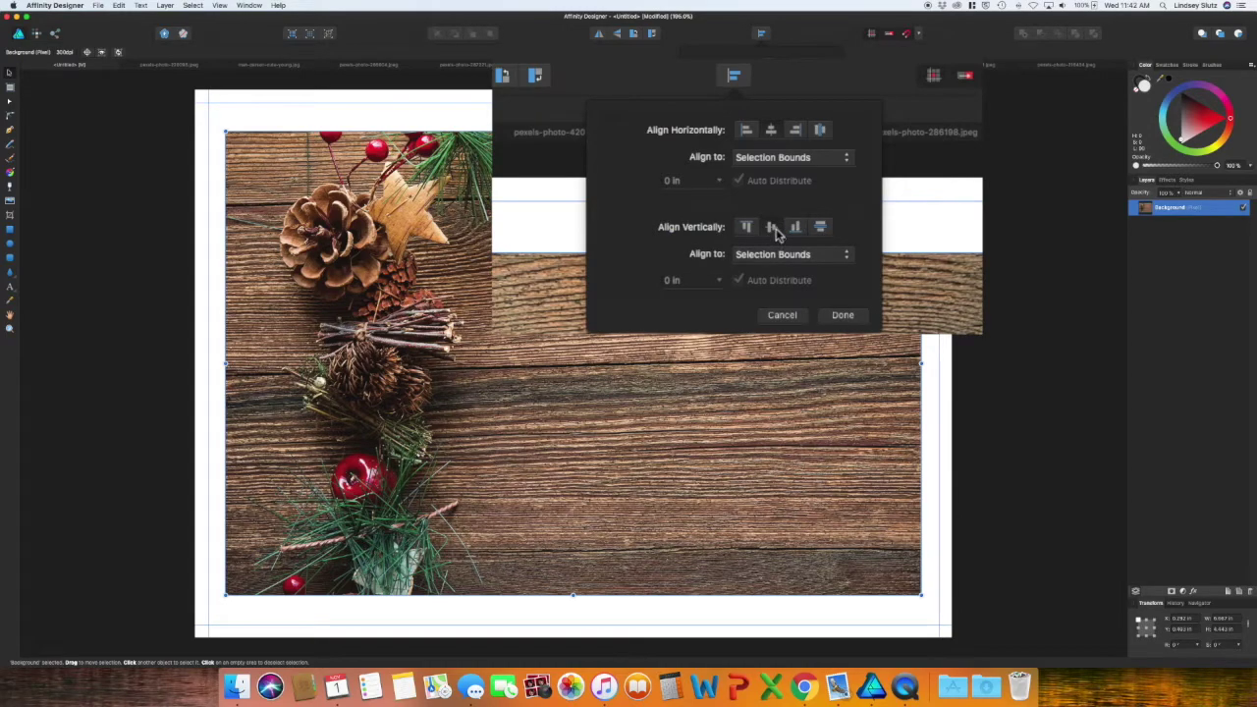
pyautogui.click(946, 247)
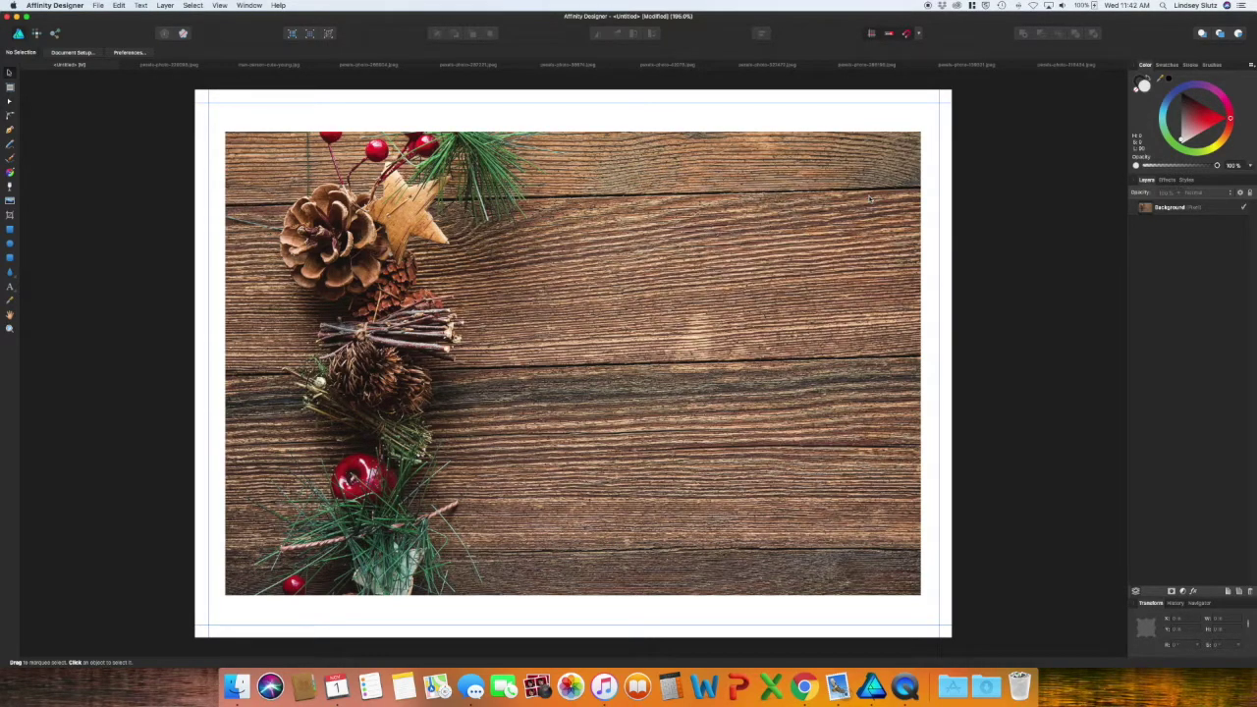
pyautogui.click(870, 199)
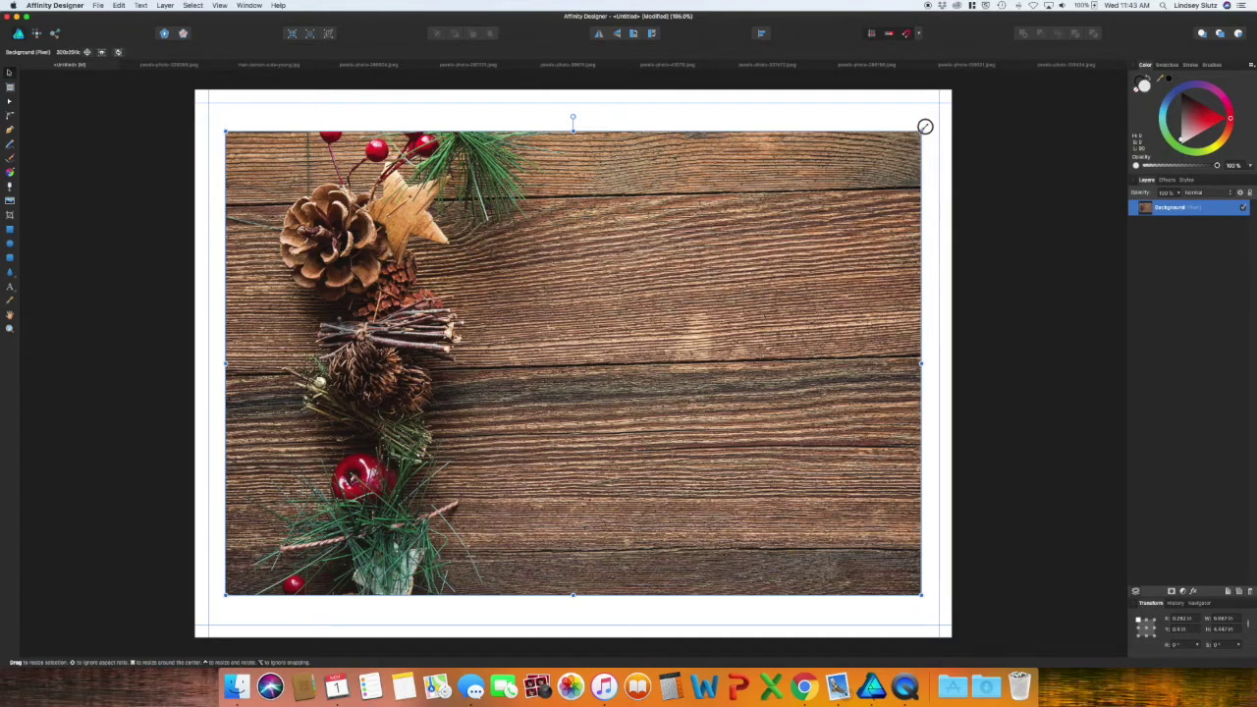
# - Scale the wood photo outward until it extends past all the card edges
pyautogui.moveTo(925, 126); pyautogui.dragTo(1018, 92)
pyautogui.moveTo(692, 203); pyautogui.dragTo(653, 235)
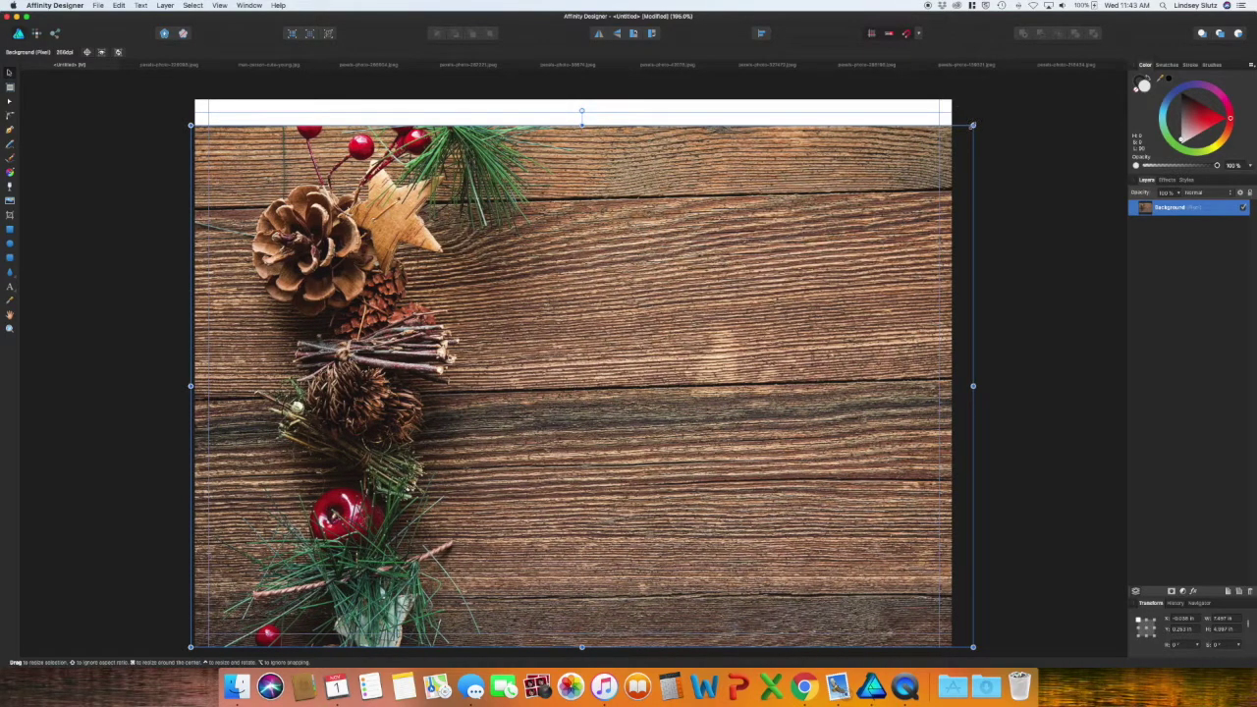
pyautogui.moveTo(972, 125); pyautogui.dragTo(1013, 99)
# - Centre the enlarged photo on the page and close the wood photo's source document
pyautogui.click(762, 33)
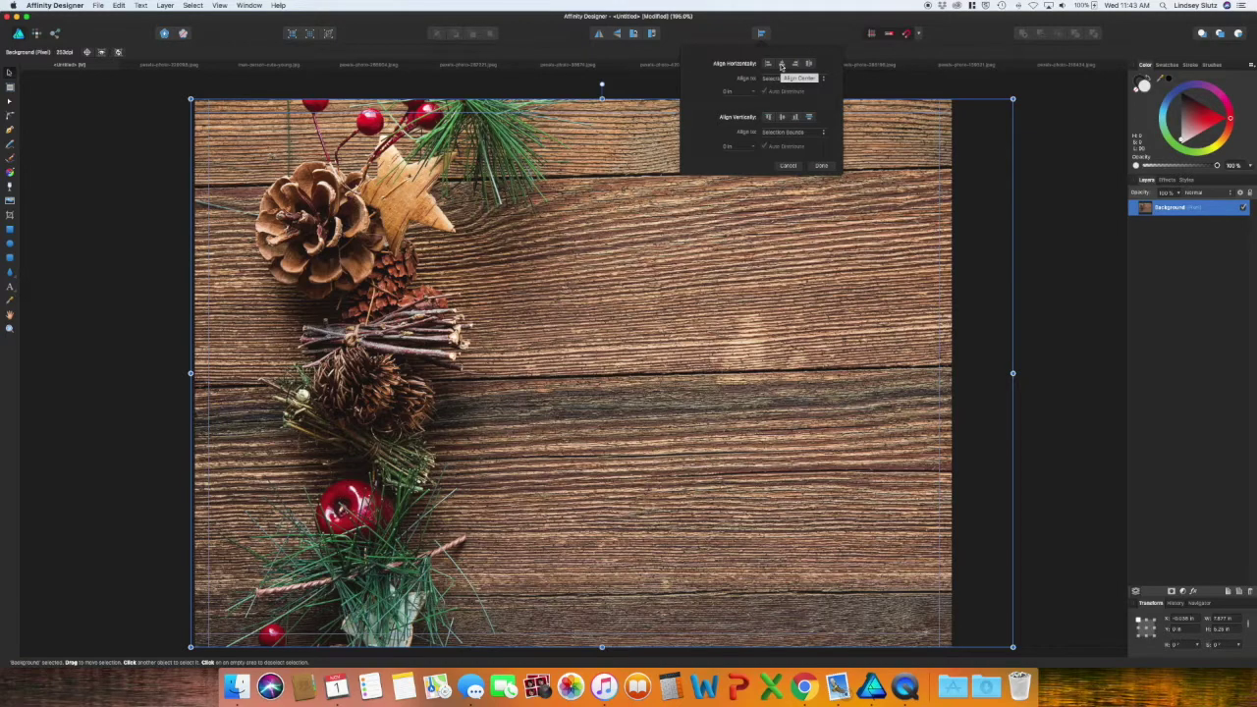
pyautogui.click(782, 65)
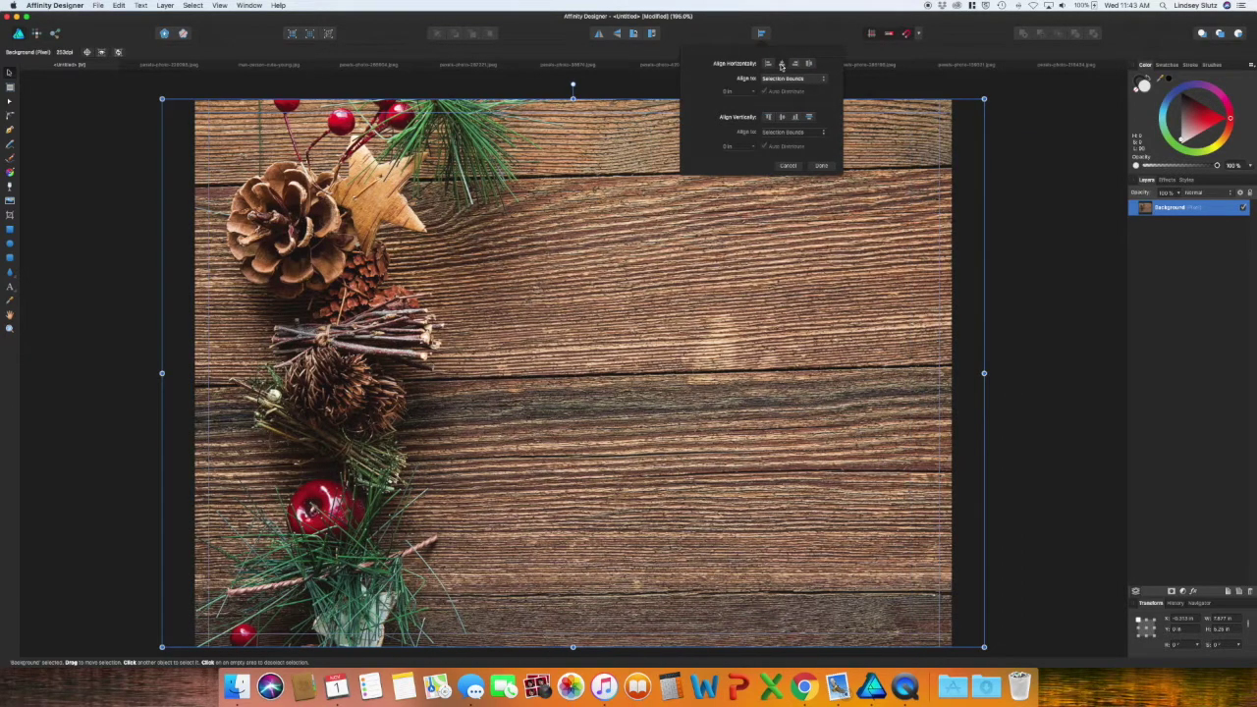
pyautogui.click(783, 118)
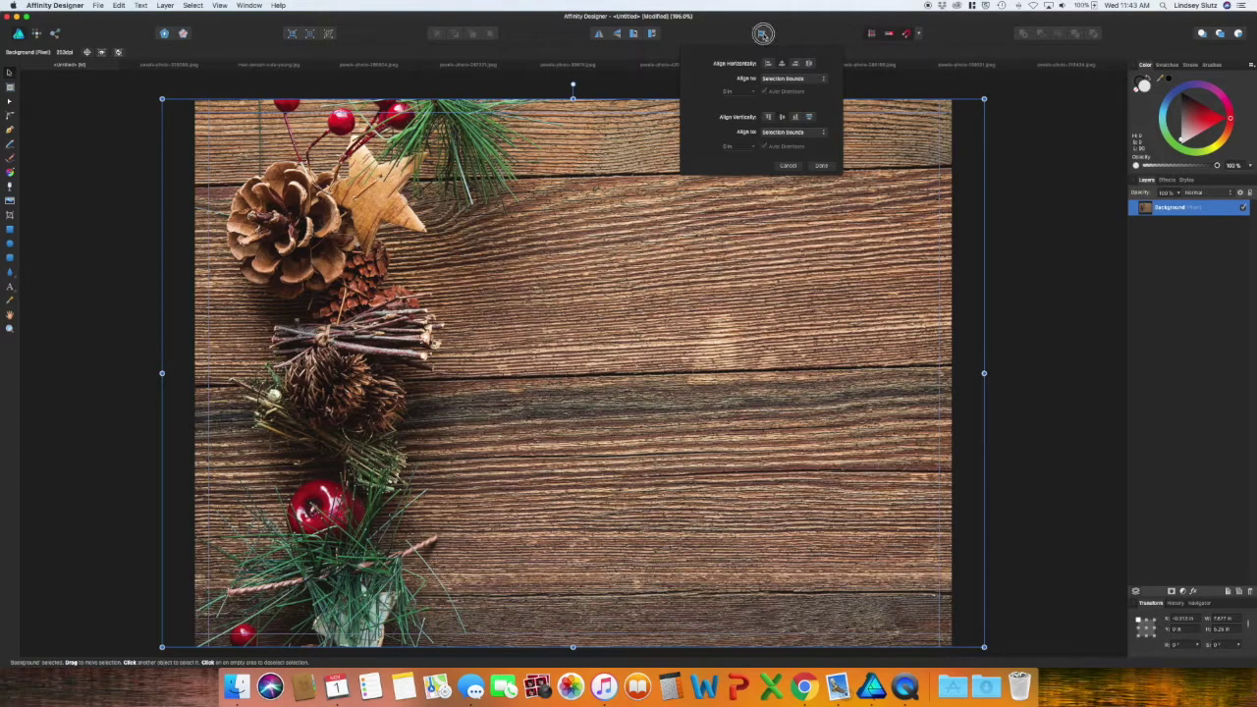
pyautogui.click(761, 34)
pyautogui.click(999, 308)
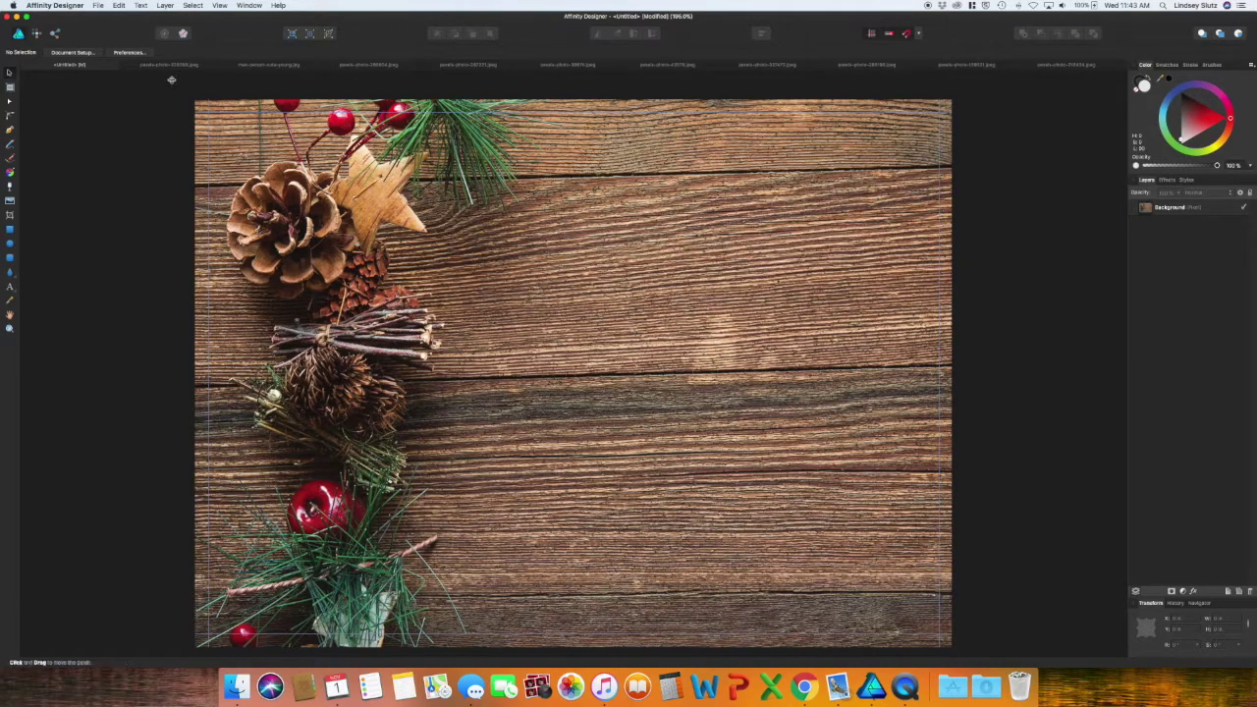
pyautogui.click(128, 65)
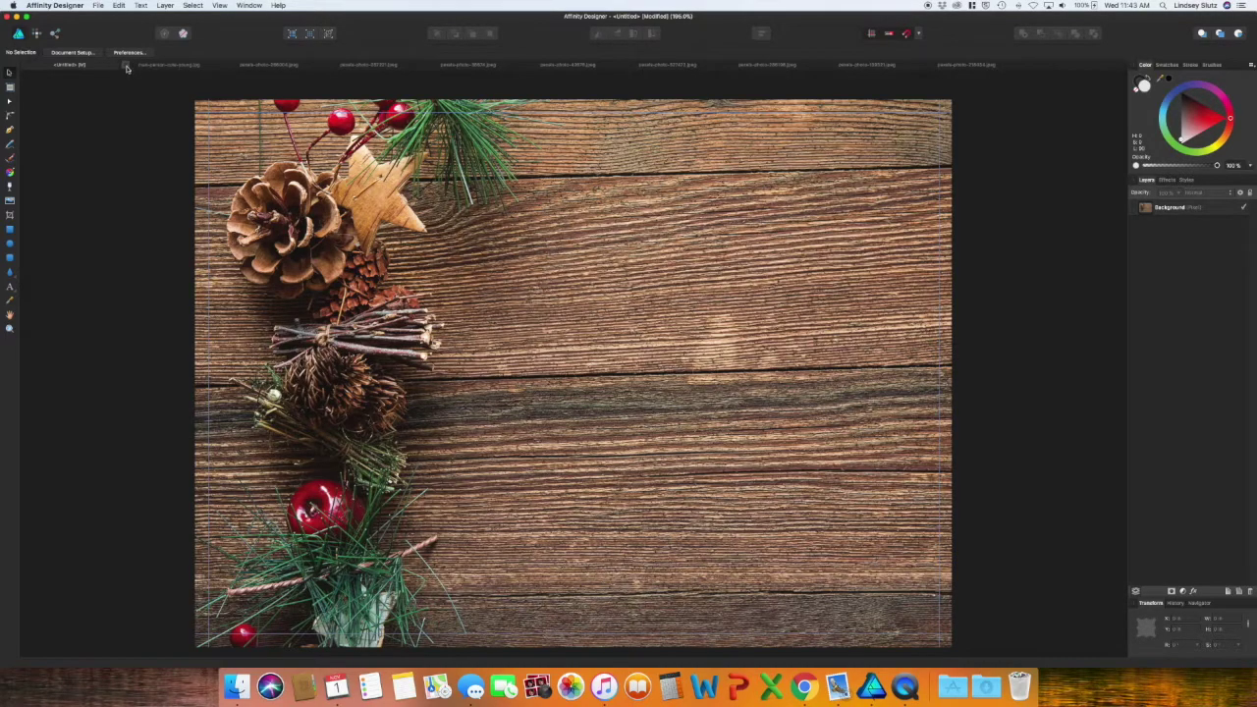
# - Draw a light grey rectangle over the right side of the card and nudge it into place
pyautogui.click(11, 230)
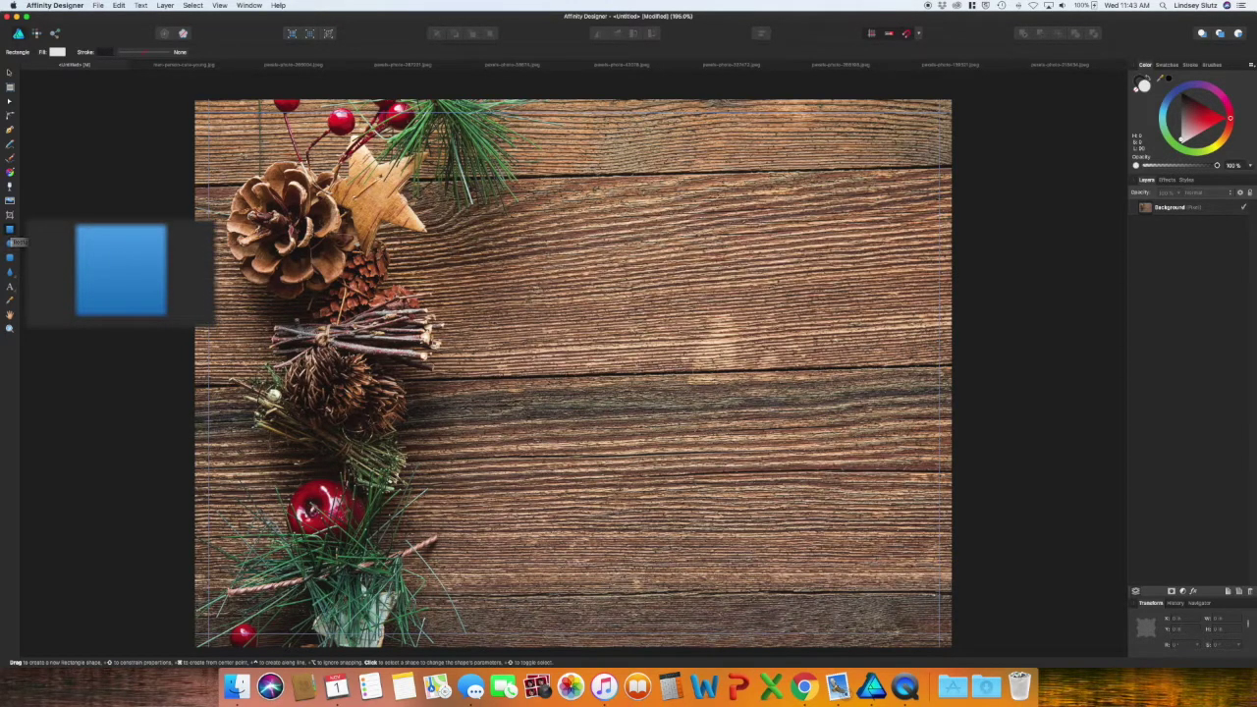
pyautogui.moveTo(510, 265); pyautogui.dragTo(907, 546)
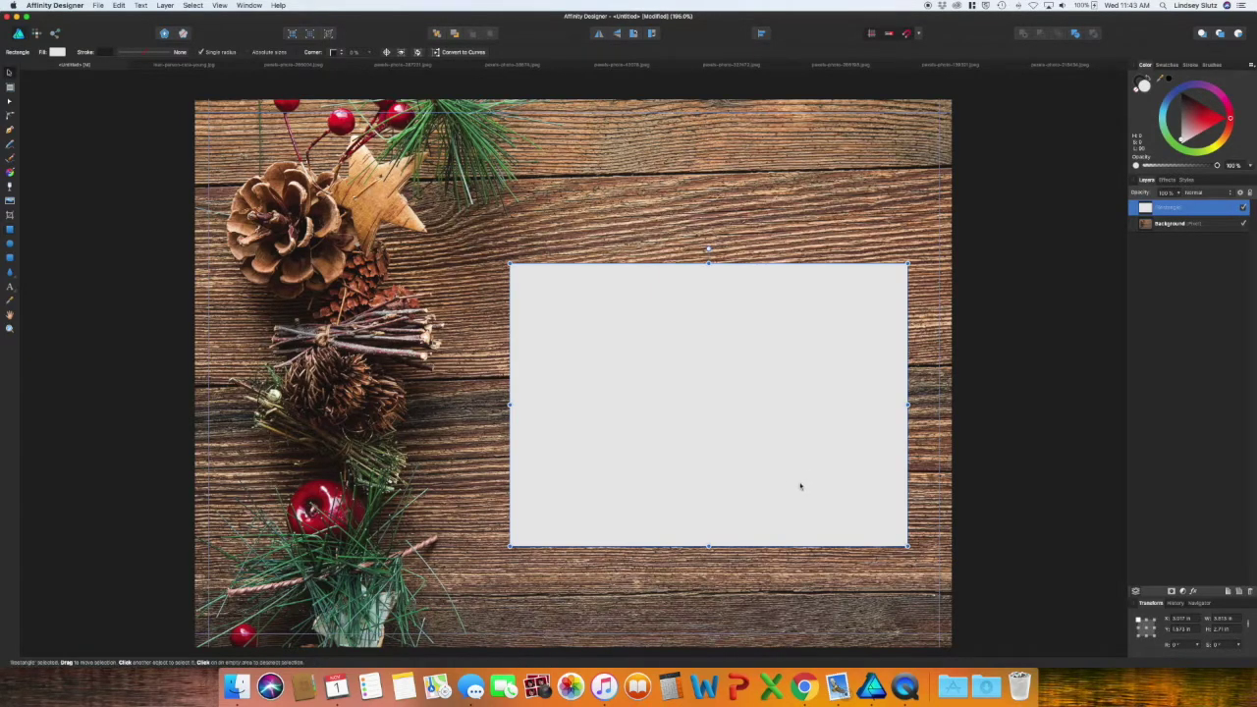
pyautogui.moveTo(799, 486); pyautogui.dragTo(780, 469)
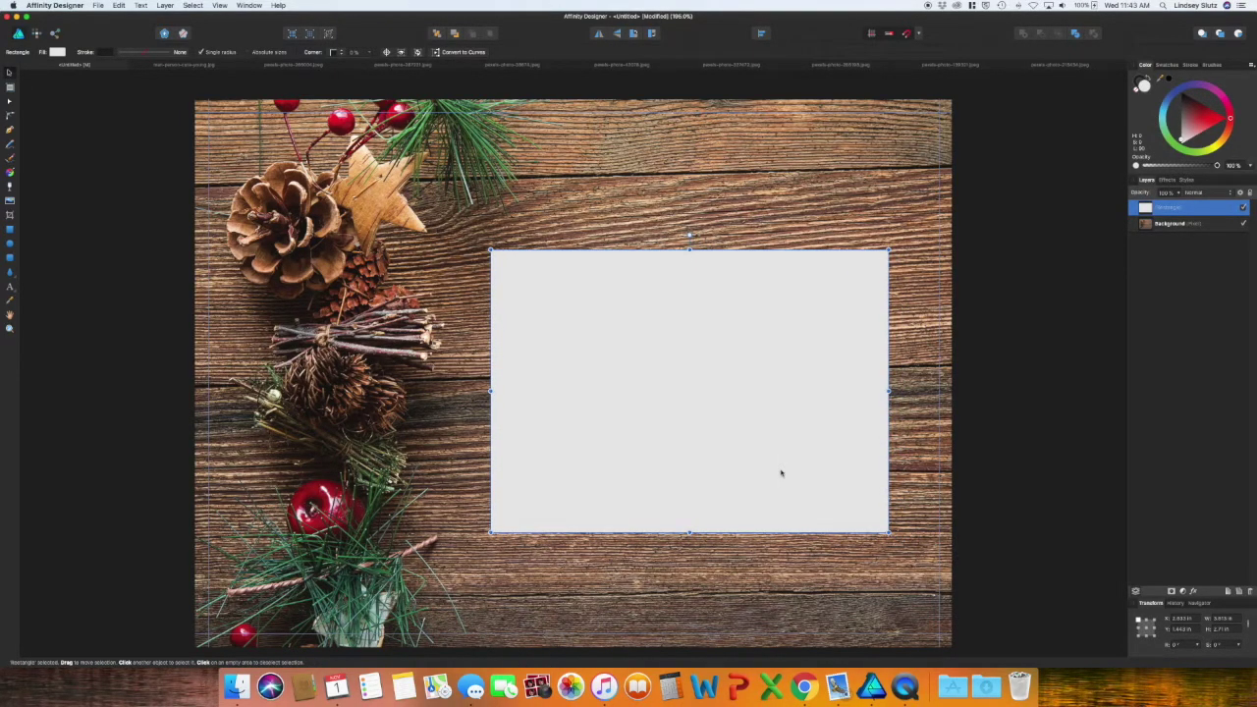
pyautogui.moveTo(781, 472); pyautogui.dragTo(782, 479)
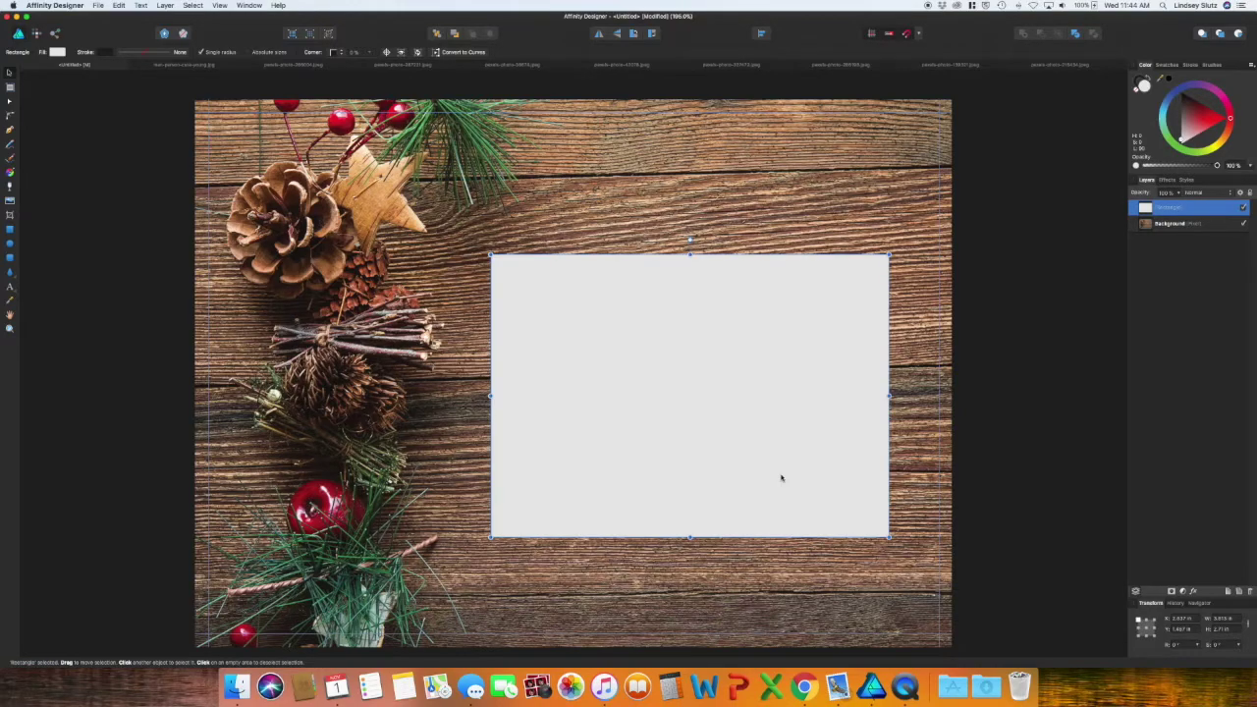
# - Create an artistic text heading reading Season's Greetings near the top of the card
pyautogui.press('super+a')
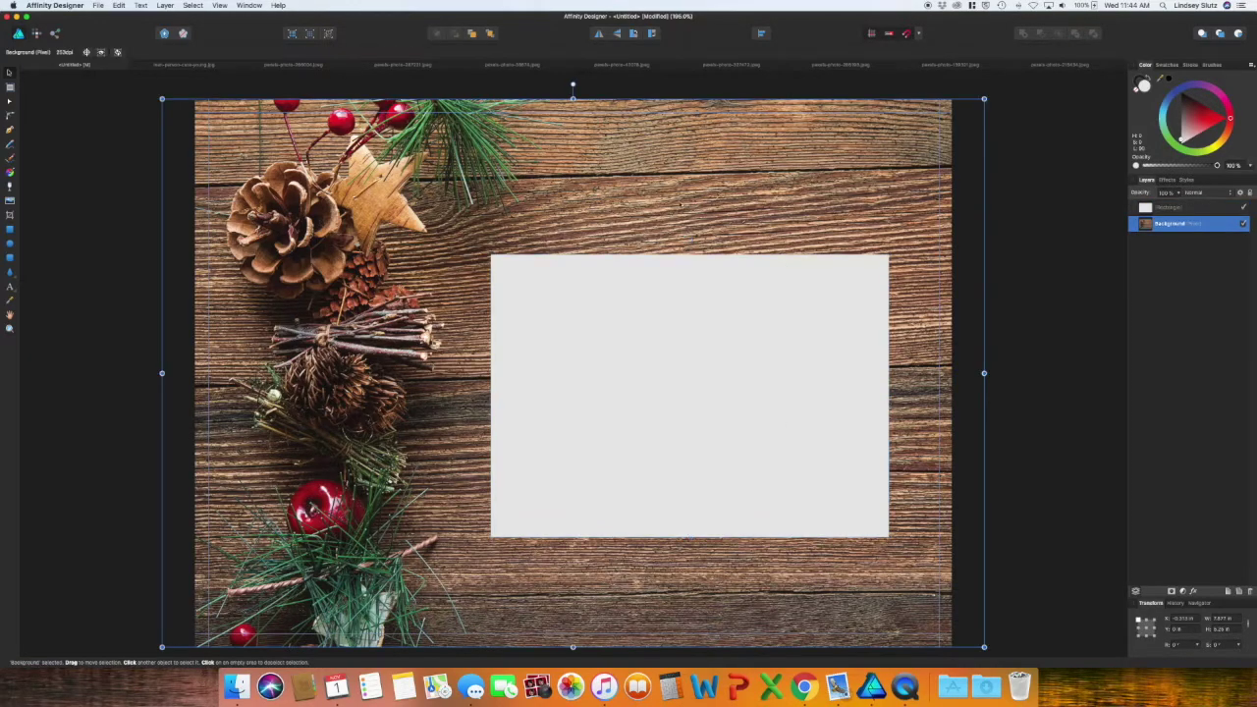
pyautogui.press('super+d')
pyautogui.press('t')
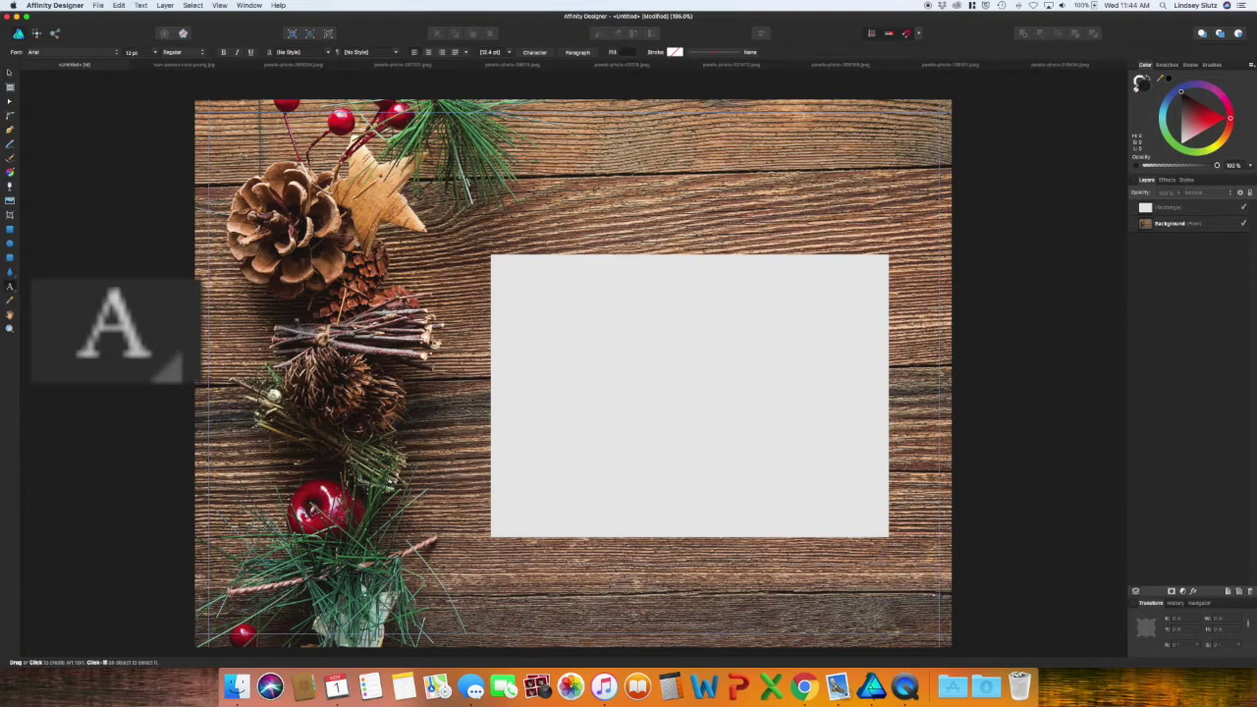
pyautogui.moveTo(538, 230); pyautogui.dragTo(594, 162)
pyautogui.write("Season's")
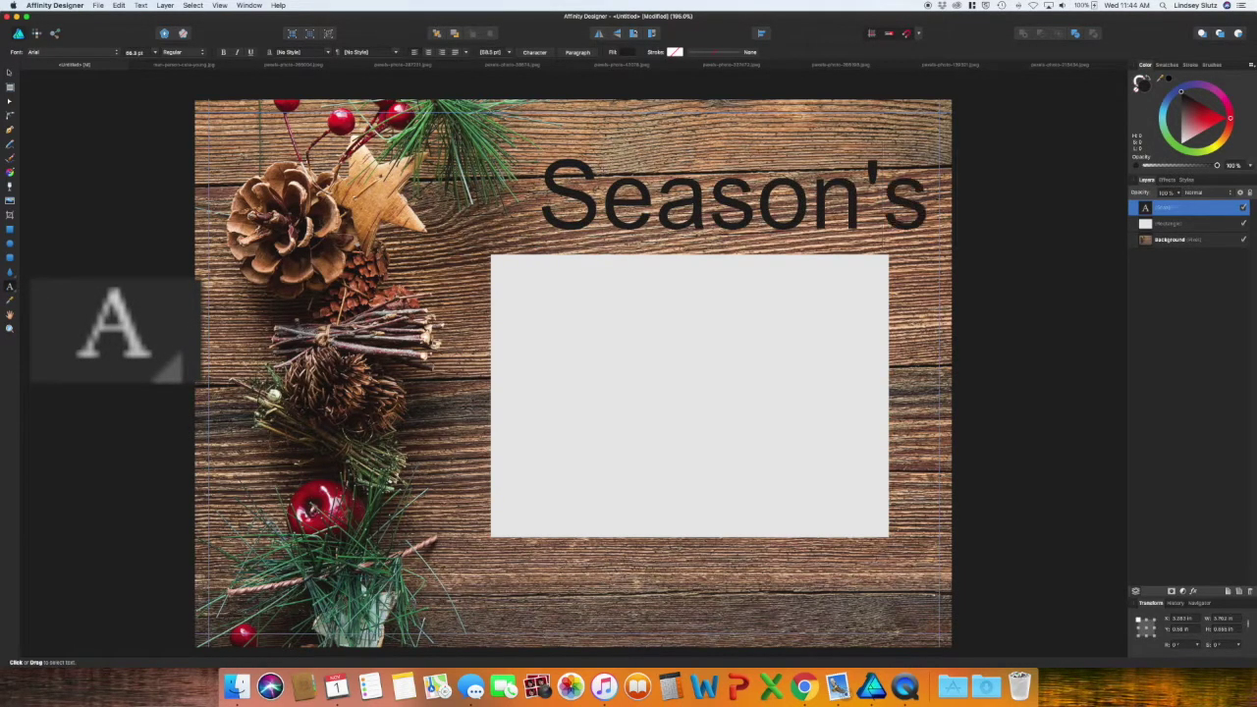
pyautogui.press('Escape')
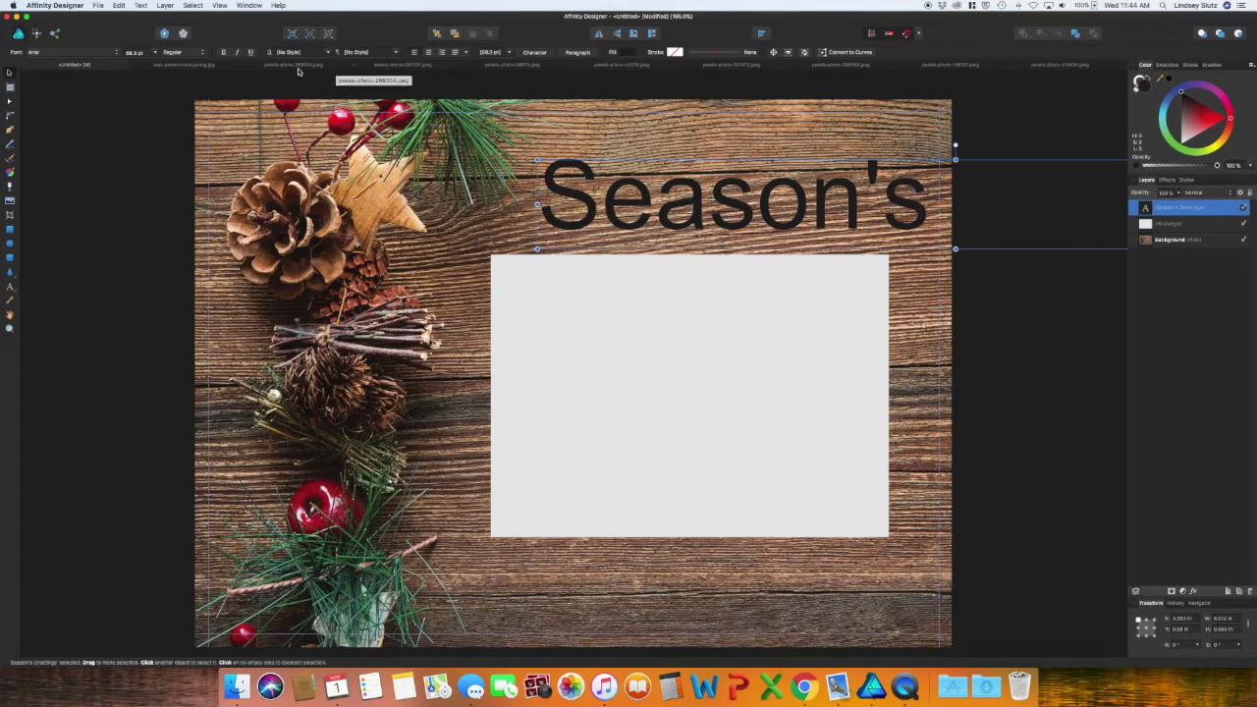
# - Set the heading to a smaller Frenchy Script size and place it above the grey area
pyautogui.click(154, 55)
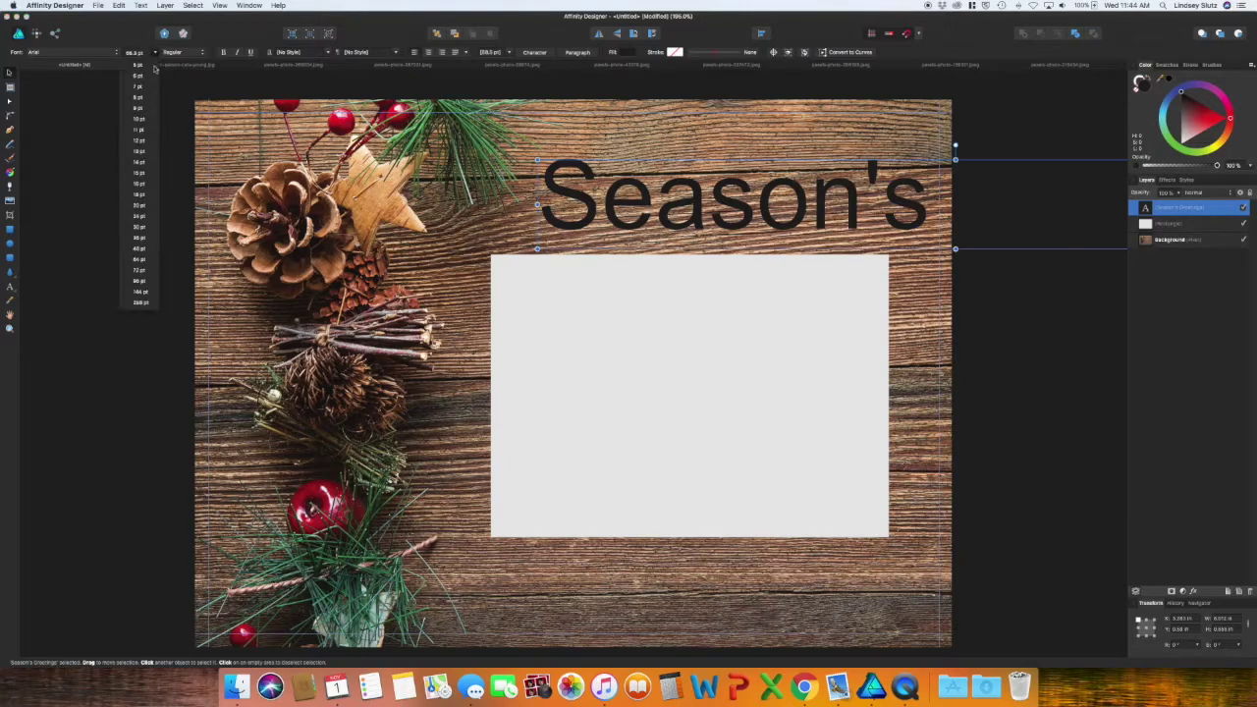
pyautogui.click(152, 238)
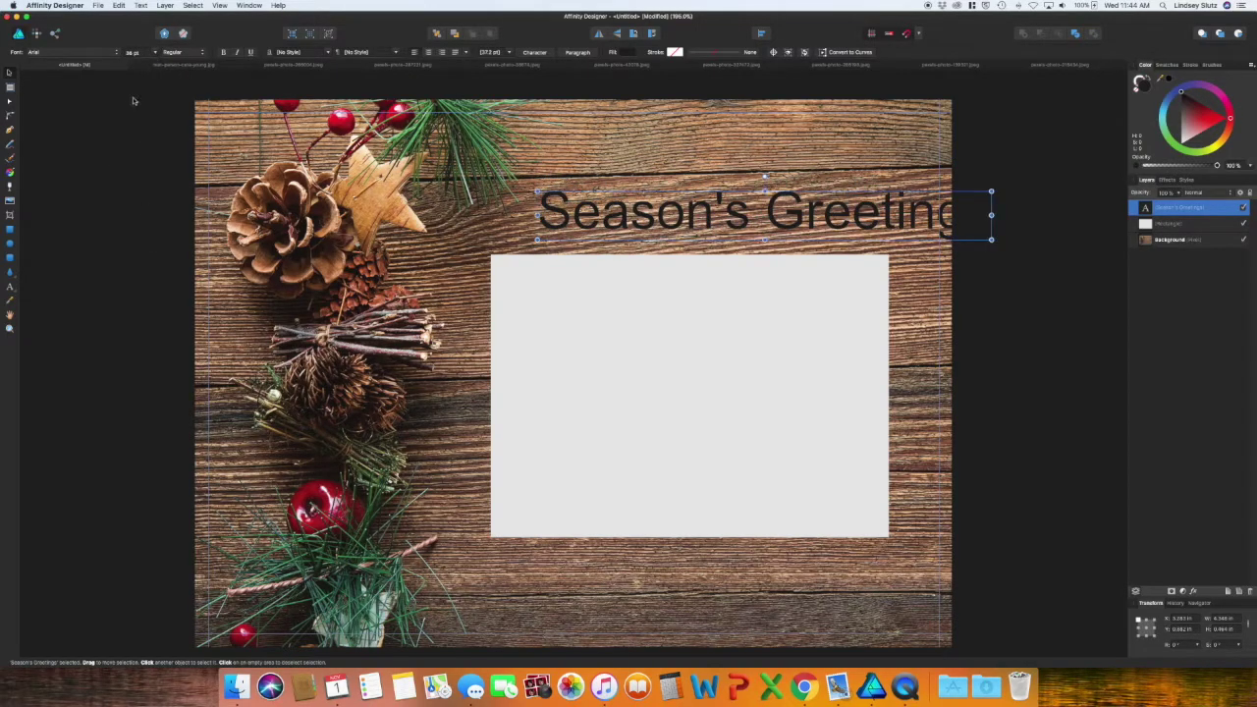
pyautogui.click(116, 53)
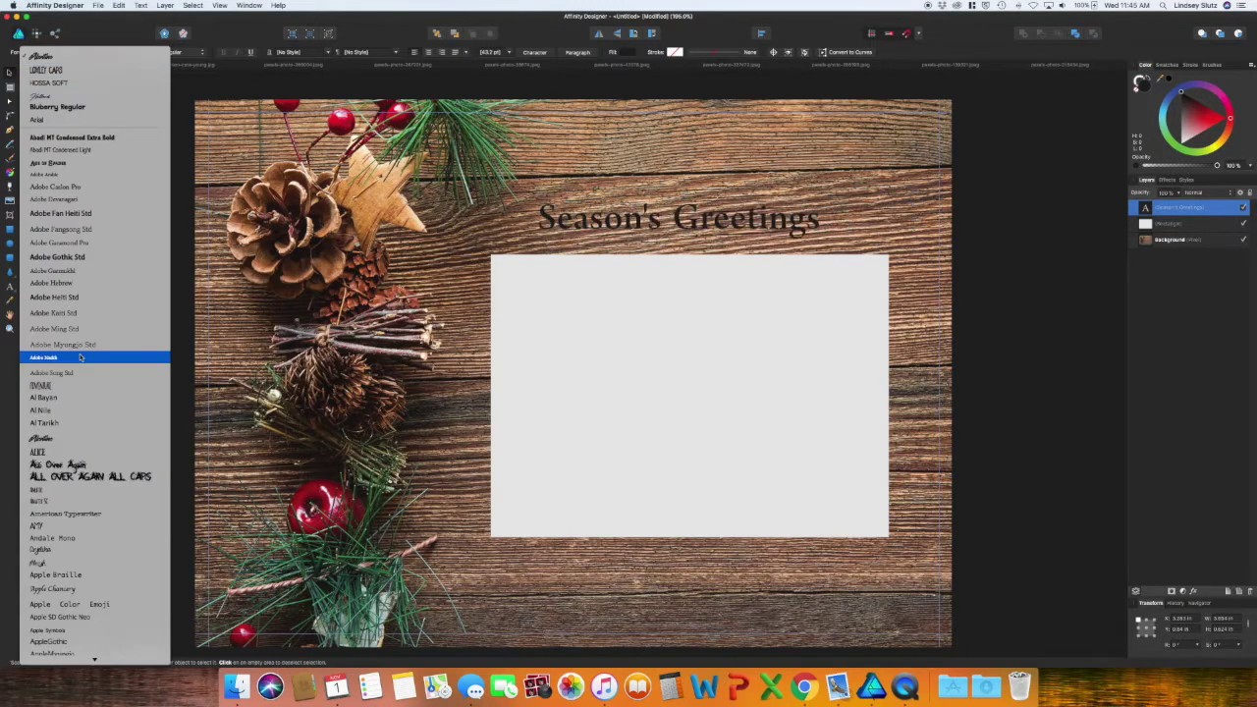
pyautogui.click(88, 435)
pyautogui.moveTo(816, 238); pyautogui.dragTo(789, 229)
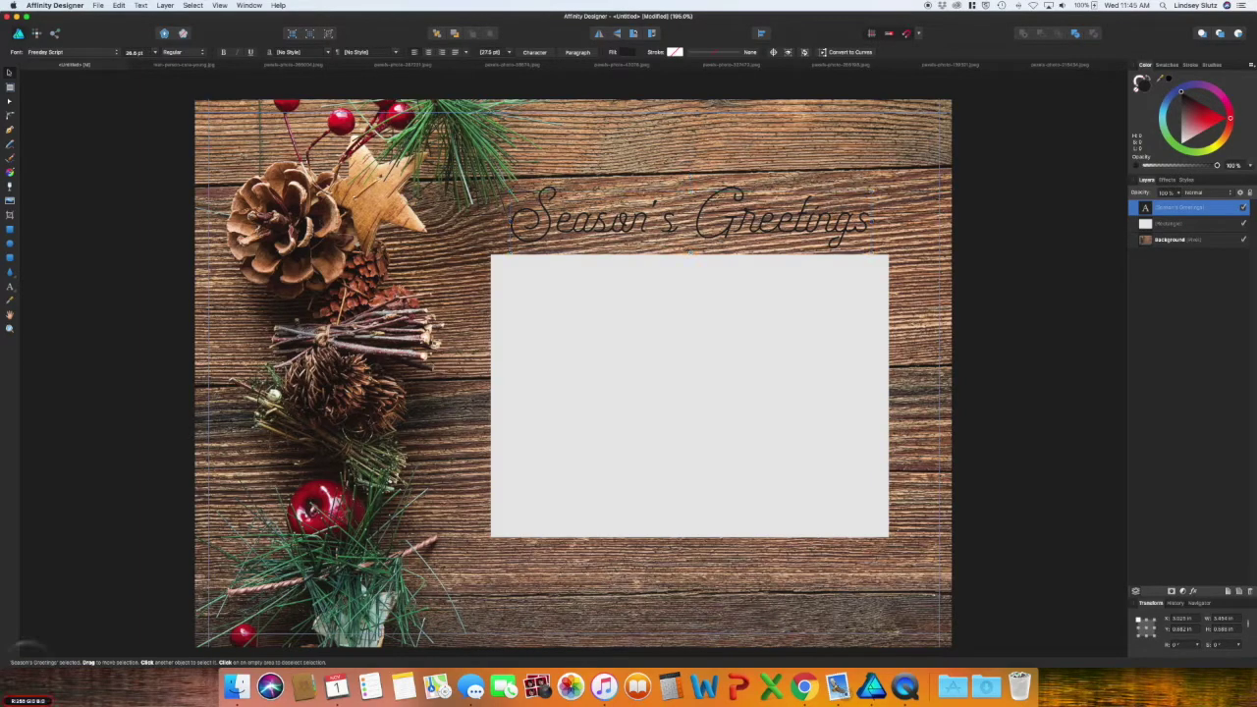
# - Colour the heading dark red, sampled with the eyedropper from the apple
pyautogui.moveTo(1142, 82); pyautogui.dragTo(403, 117)
pyautogui.click(1168, 81)
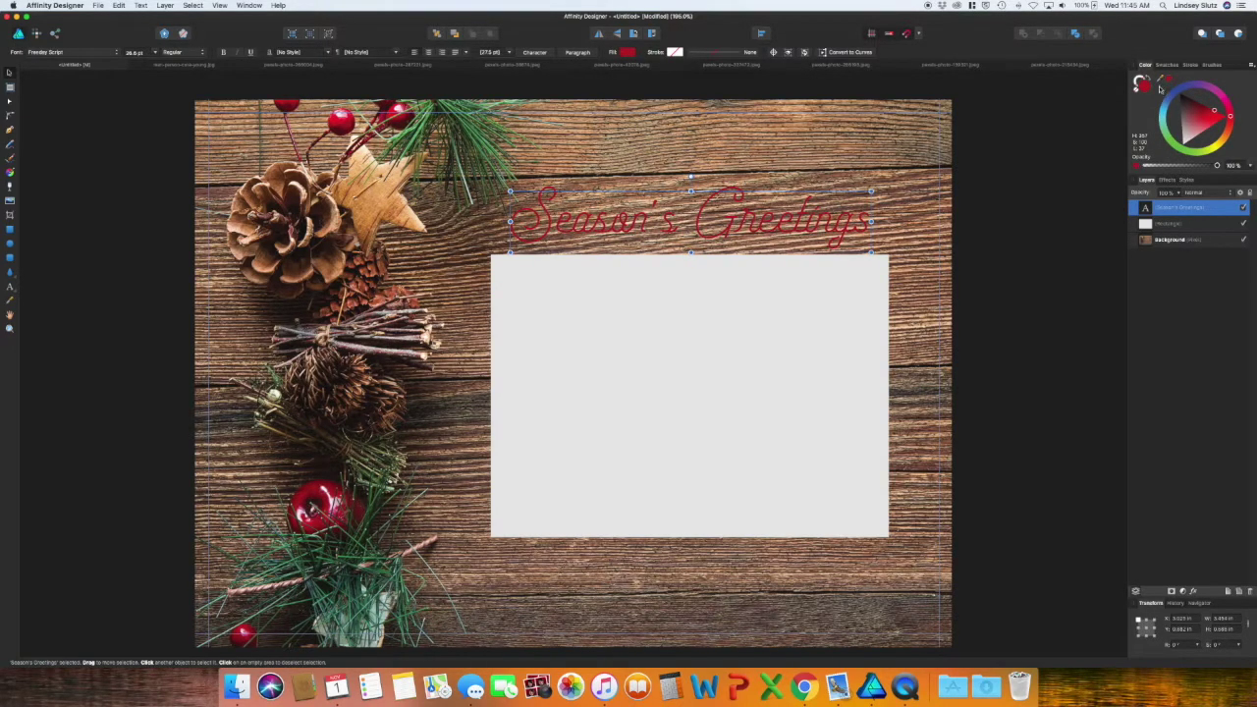
pyautogui.moveTo(1142, 82); pyautogui.dragTo(307, 491)
pyautogui.click(988, 242)
pyautogui.moveTo(849, 224); pyautogui.dragTo(862, 523)
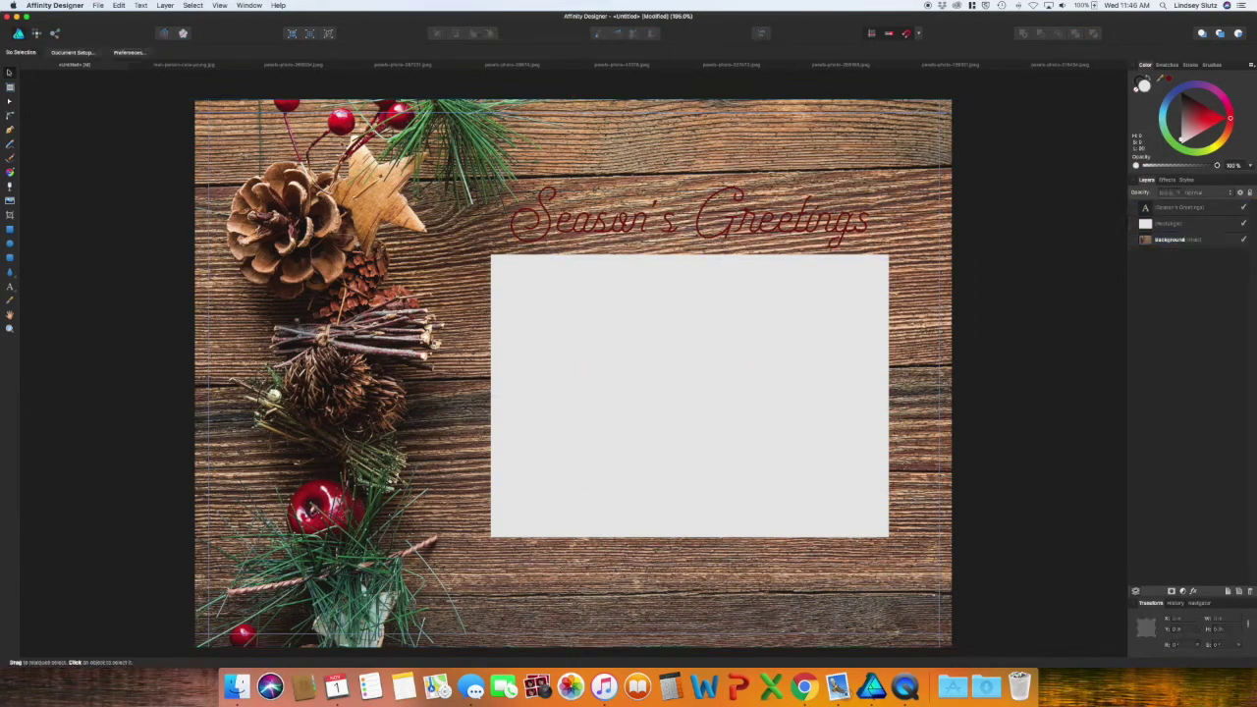
# - Draw a banner shape around the heading and slant its right end into a parallelogram
pyautogui.click(9, 128)
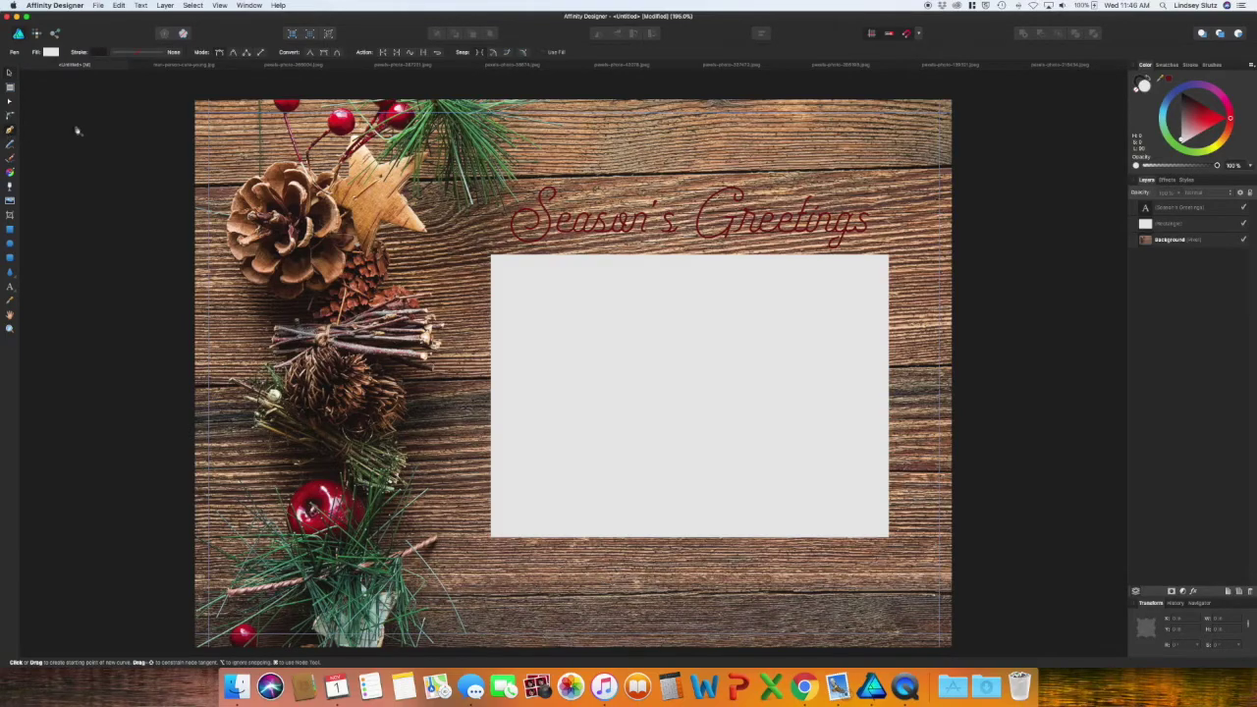
pyautogui.click(528, 181)
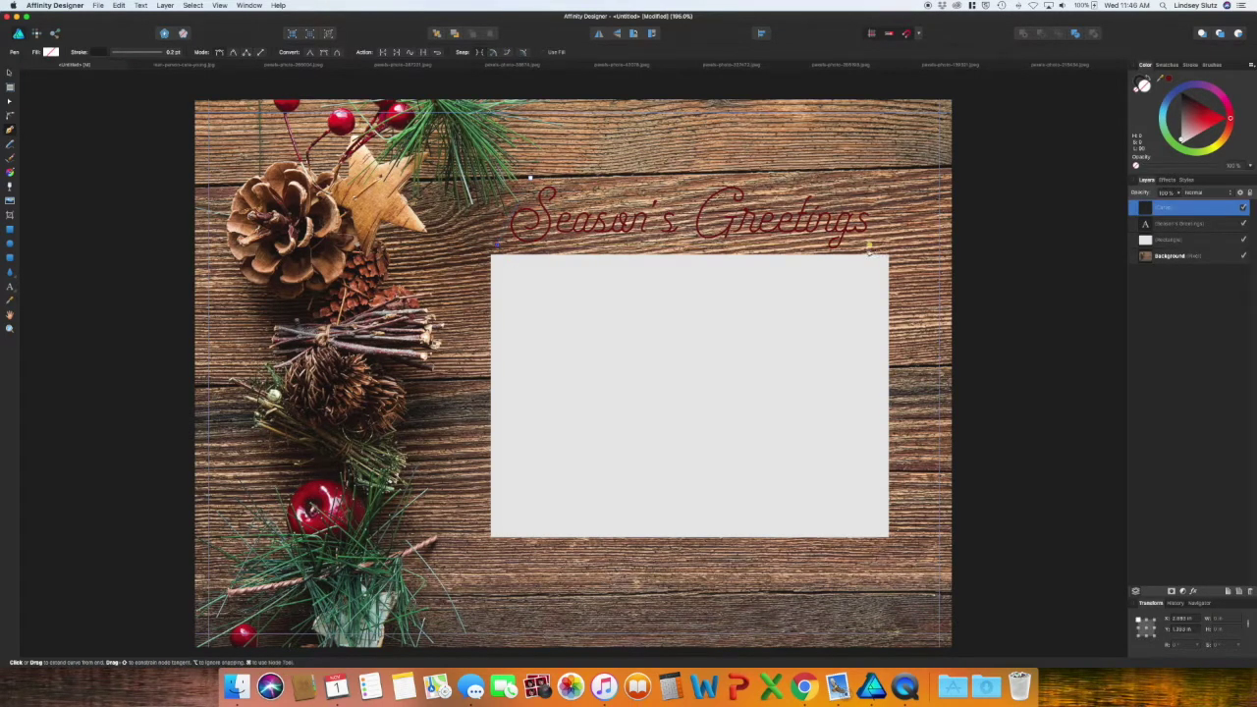
pyautogui.click(529, 179)
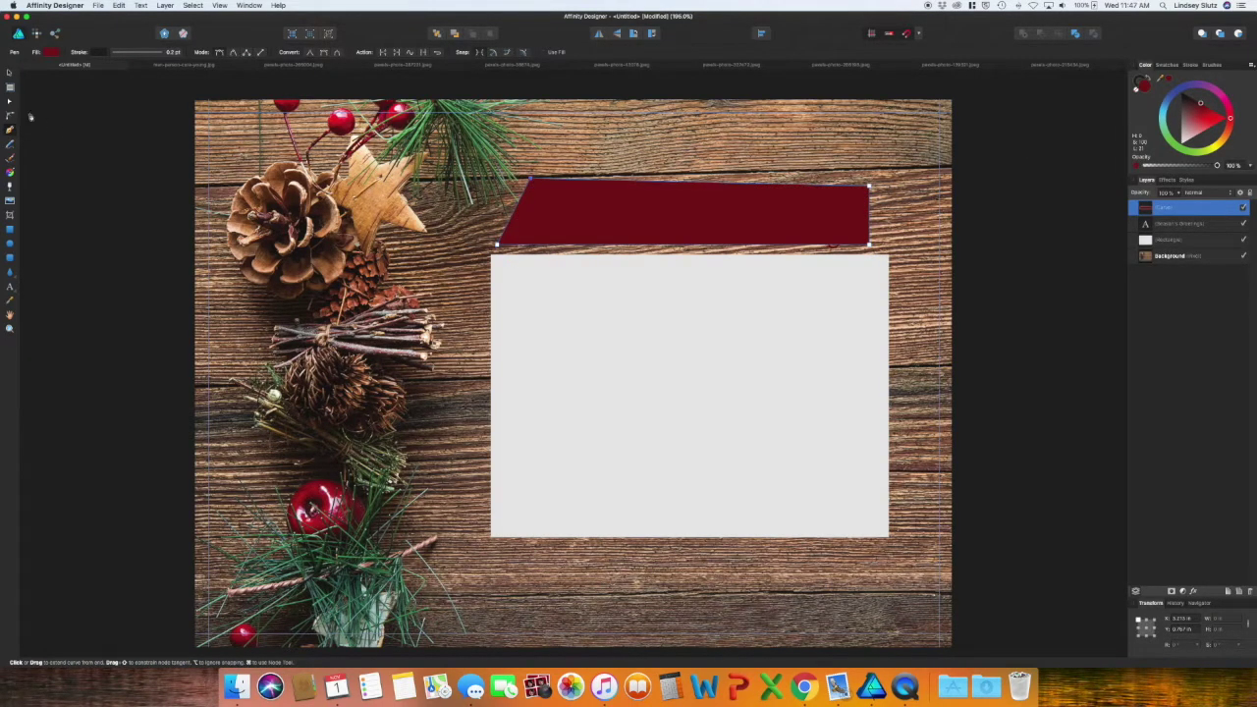
pyautogui.click(9, 101)
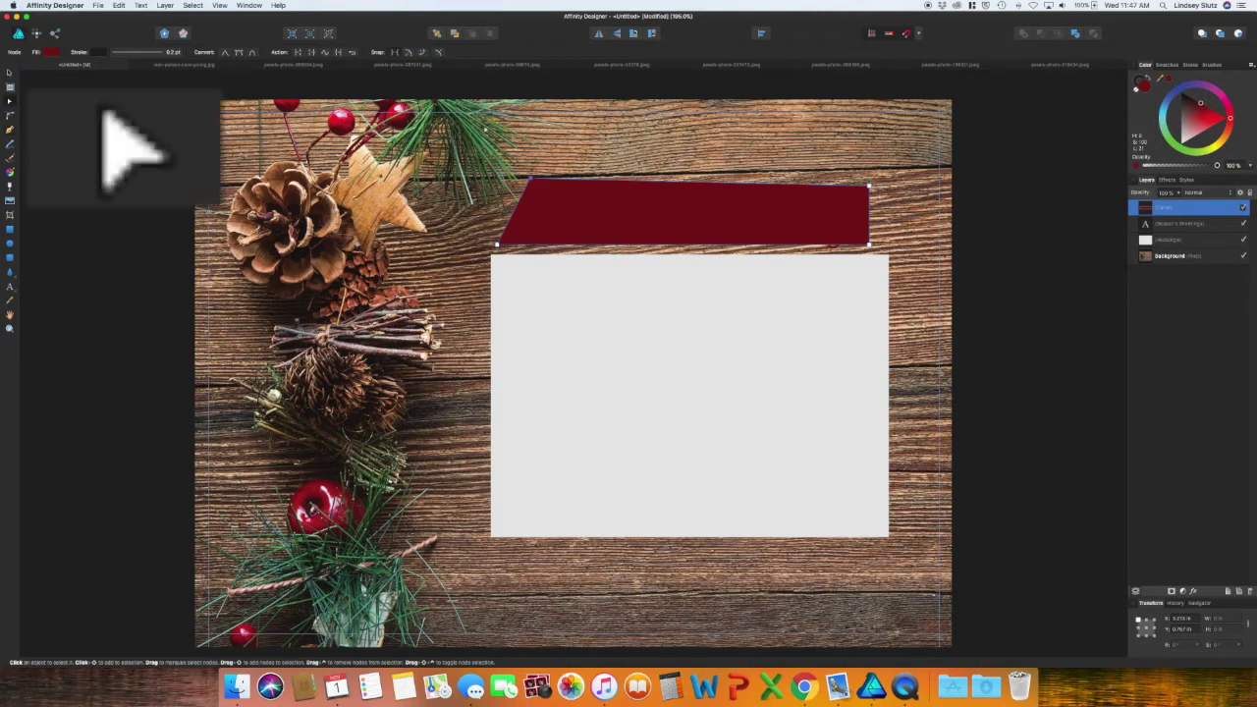
pyautogui.moveTo(869, 187); pyautogui.dragTo(894, 179)
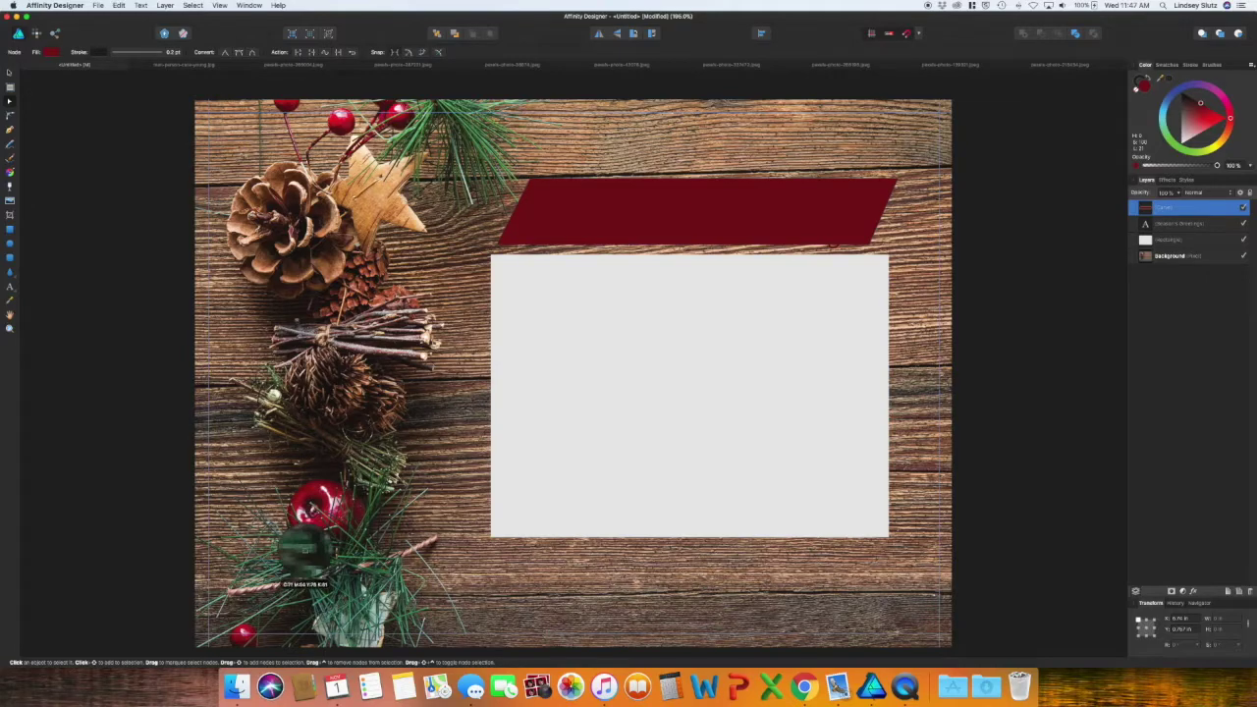
# - Move the banner behind the heading text and fill it dark red
pyautogui.click(1174, 91)
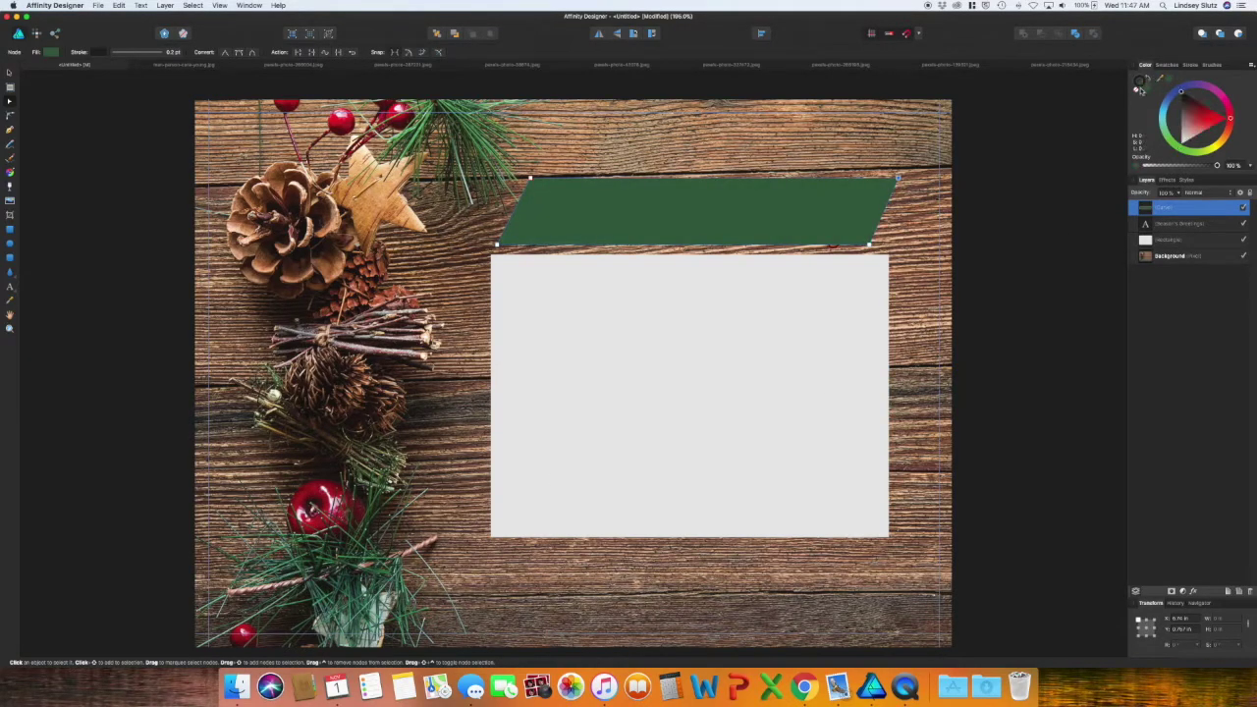
pyautogui.moveTo(1171, 209); pyautogui.dragTo(1134, 232)
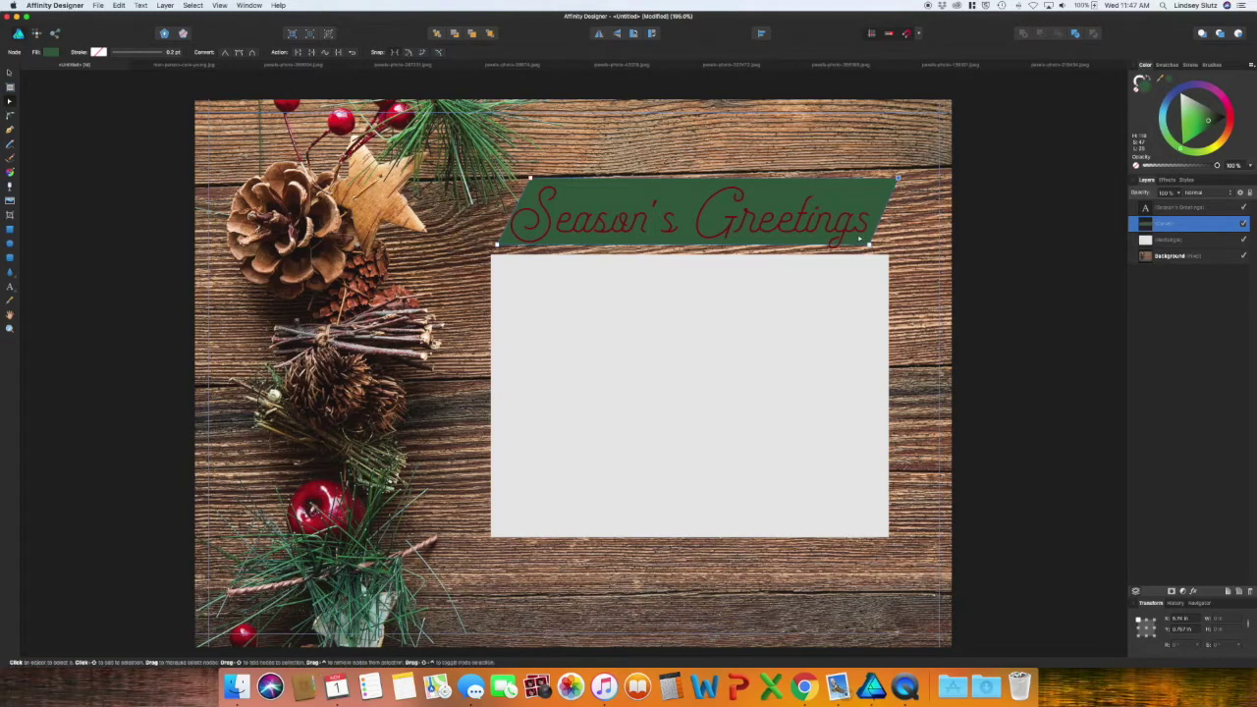
pyautogui.click(757, 242)
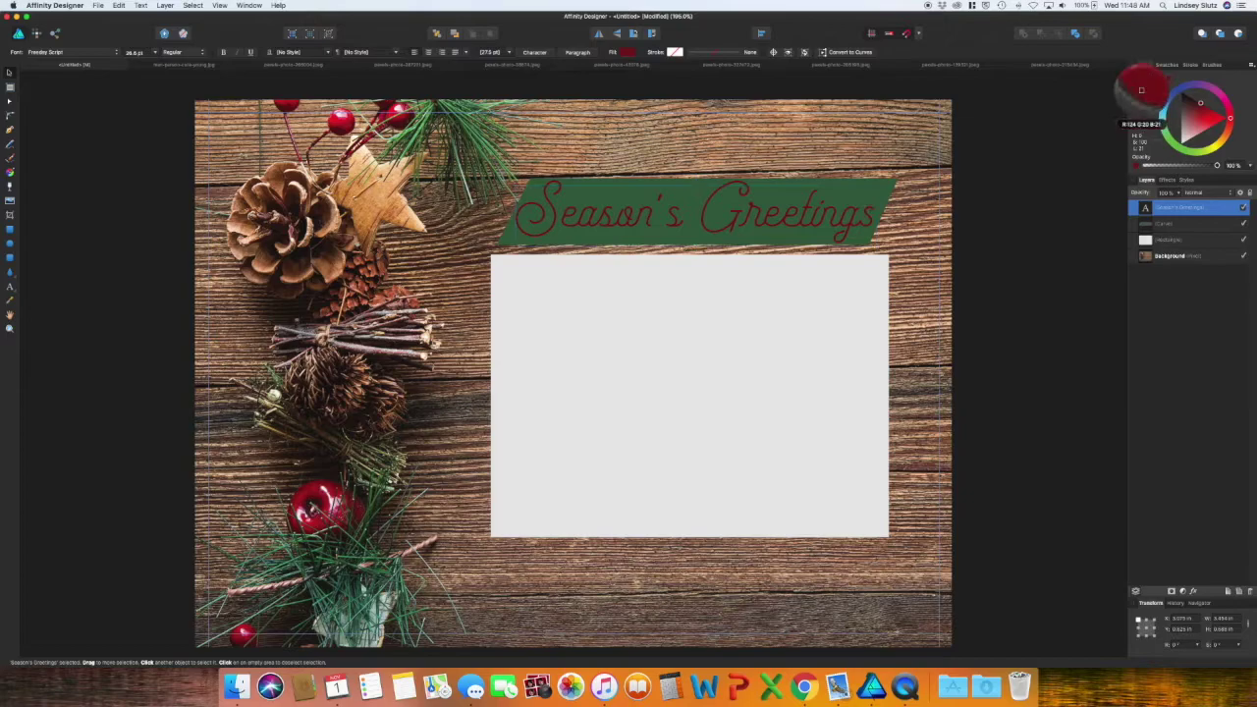
pyautogui.click(889, 185)
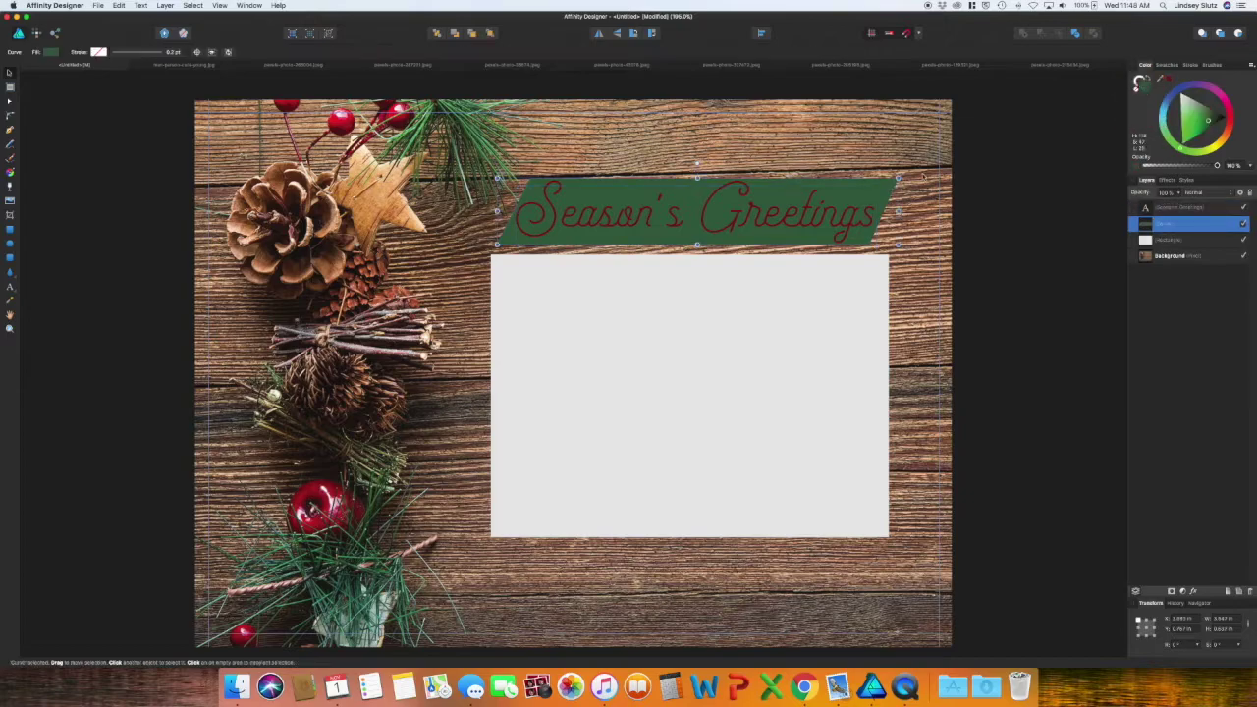
pyautogui.click(1169, 81)
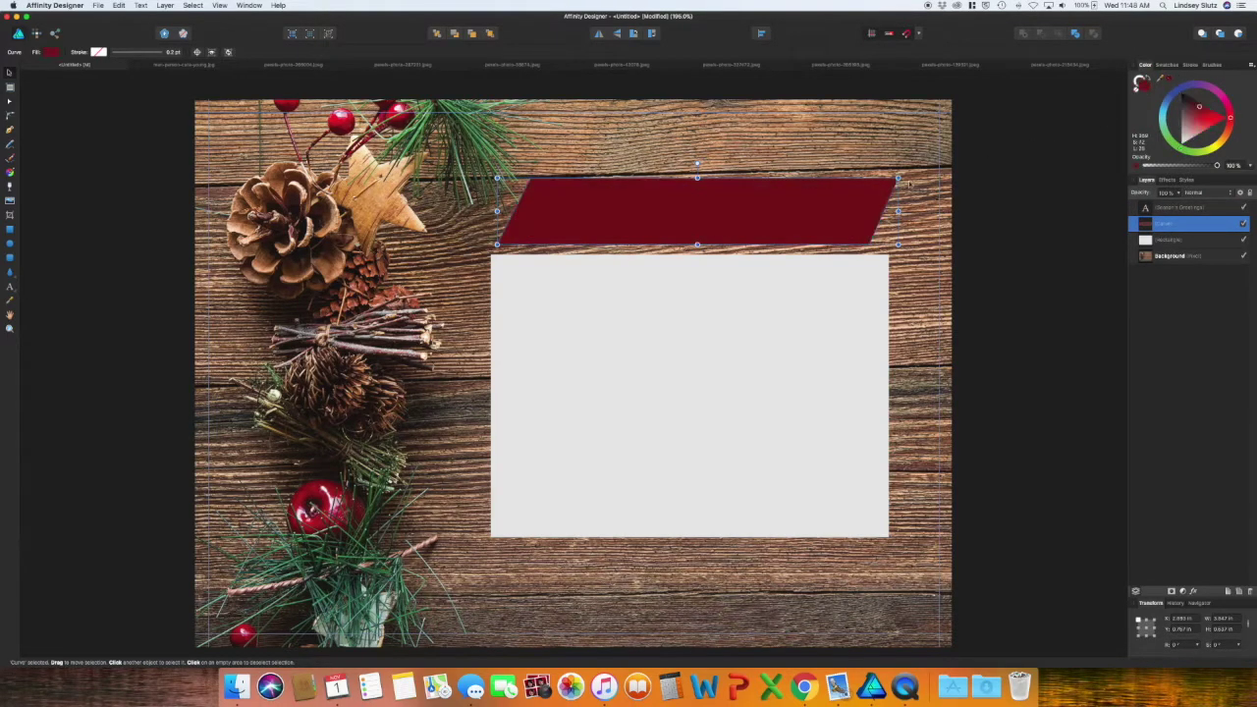
# - Recolour the Season's Greetings heading a light cream sampled with the eyedropper
pyautogui.click(1228, 204)
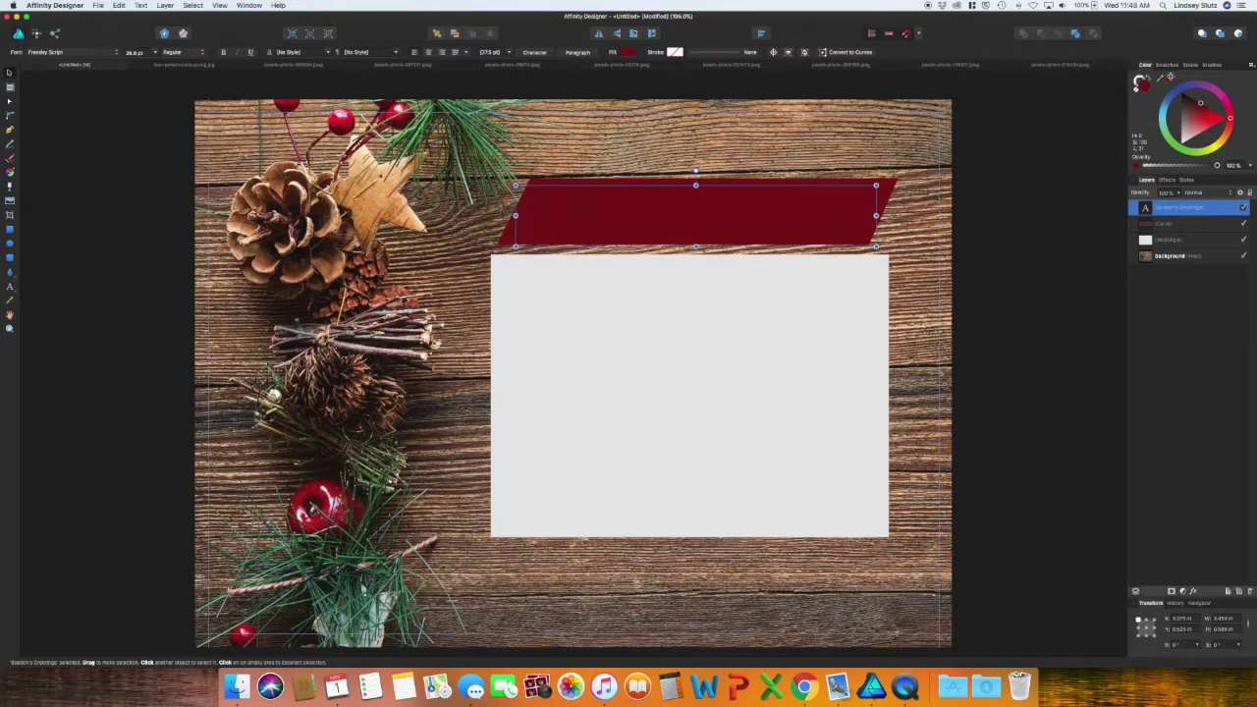
pyautogui.moveTo(1165, 78); pyautogui.dragTo(362, 162)
pyautogui.click(1001, 233)
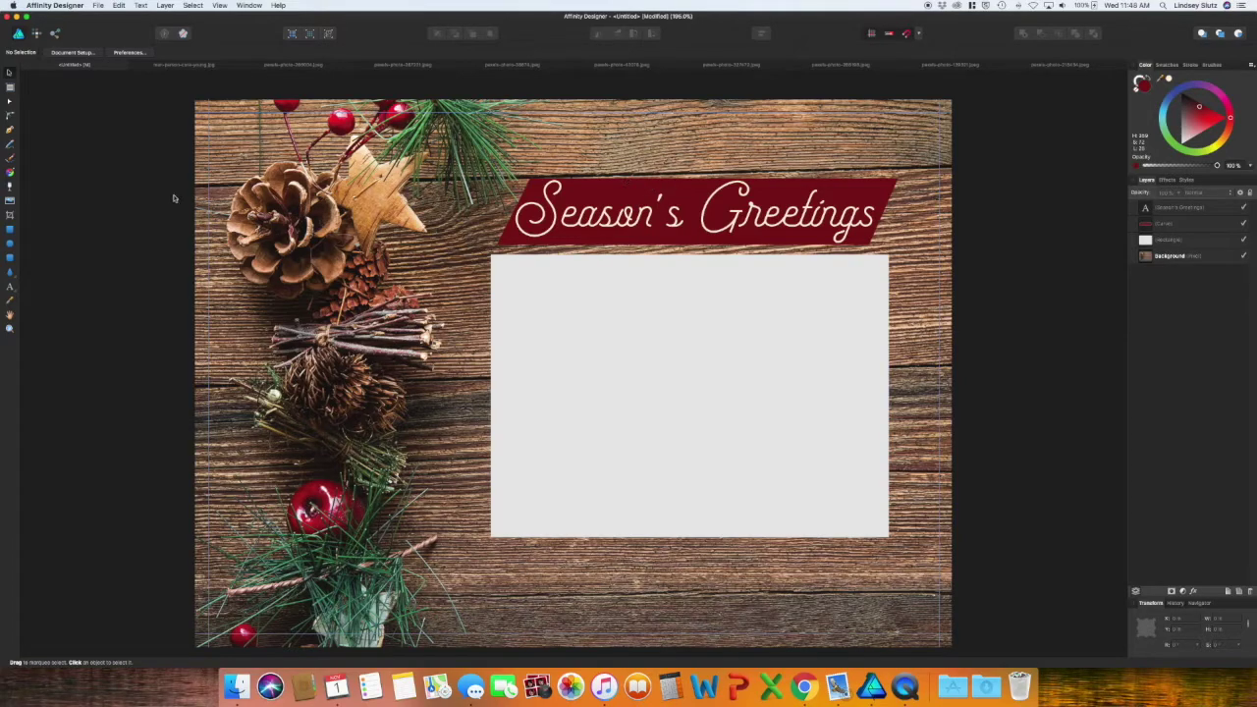
pyautogui.click(10, 128)
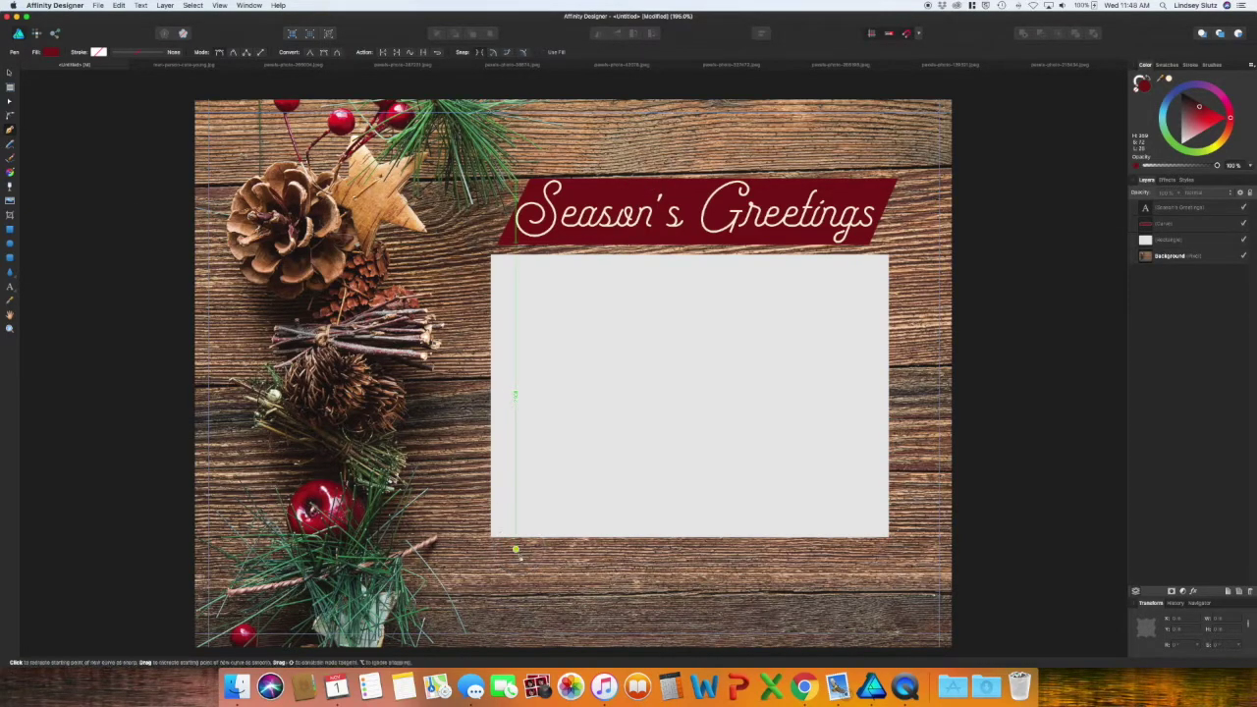
# - Draw a slanted banner below the grey photo area and fill it with pine-needle green
pyautogui.click(514, 549)
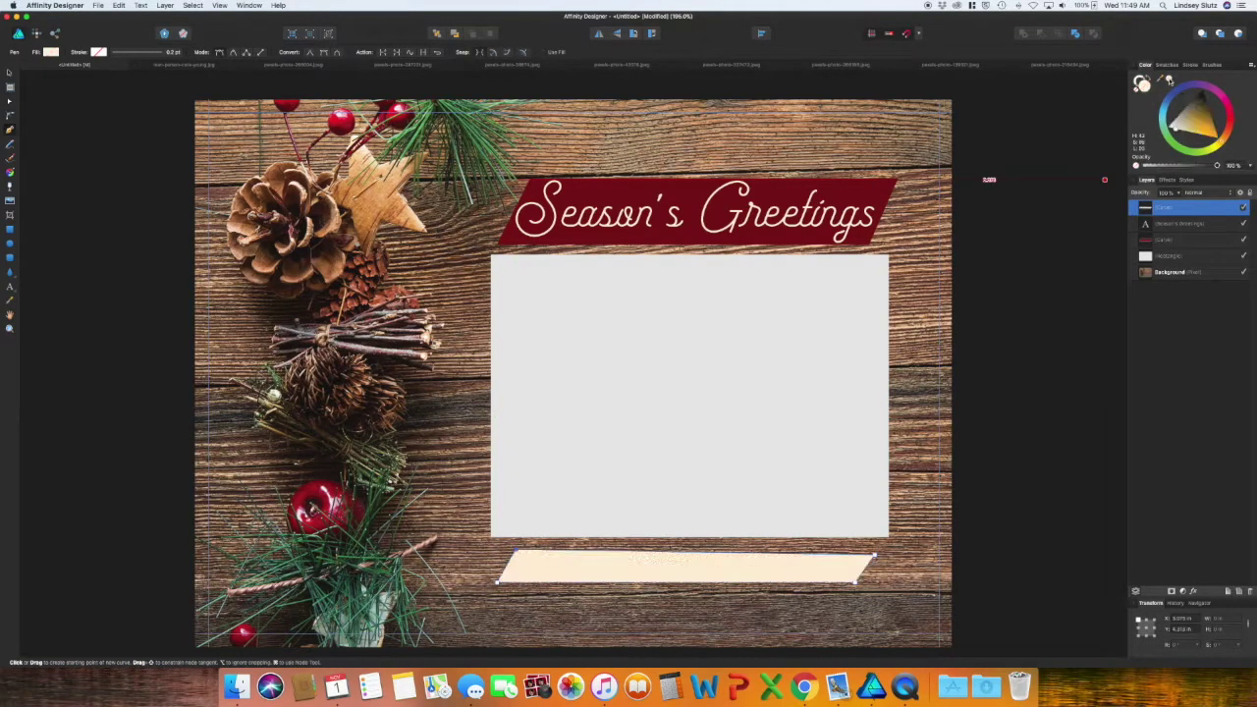
pyautogui.press('v')
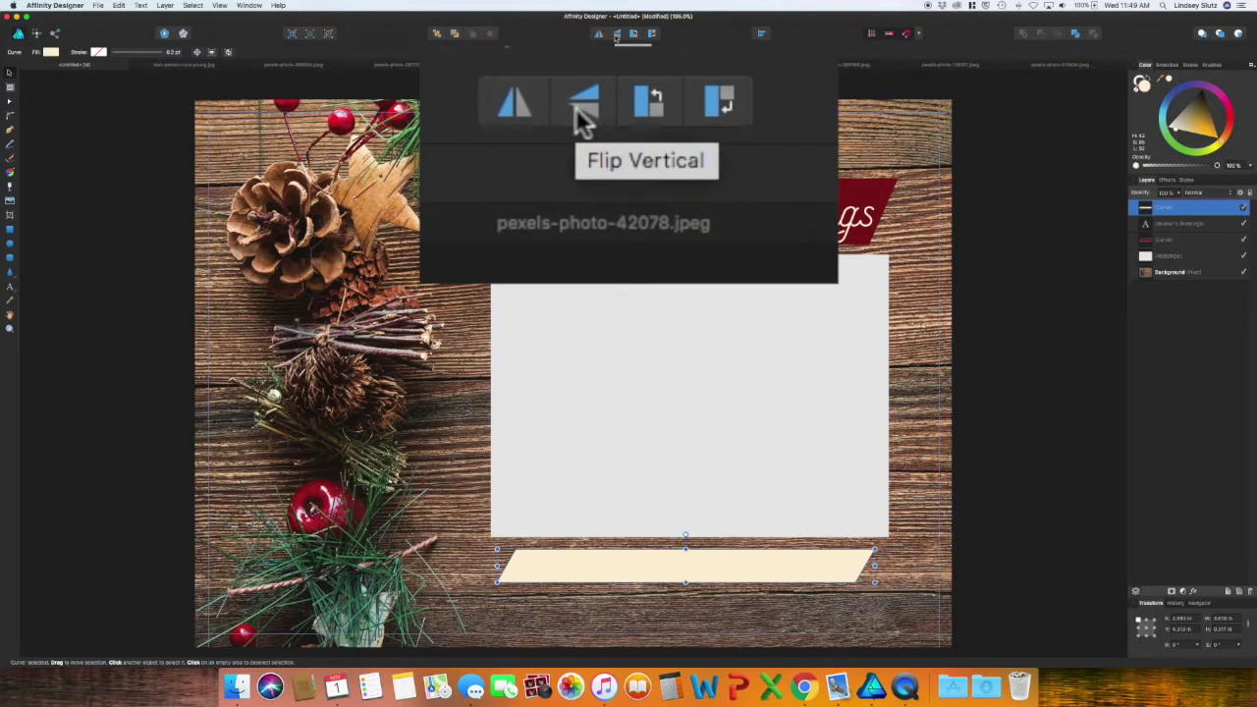
pyautogui.click(1047, 470)
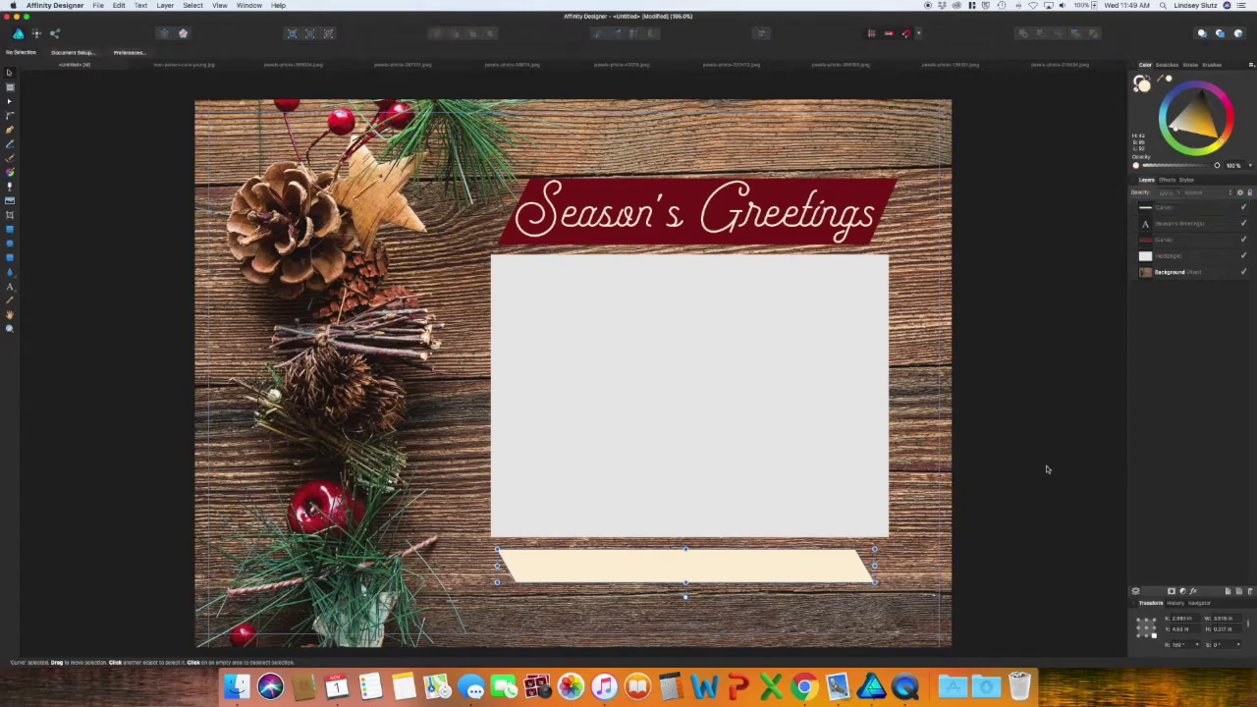
pyautogui.click(840, 569)
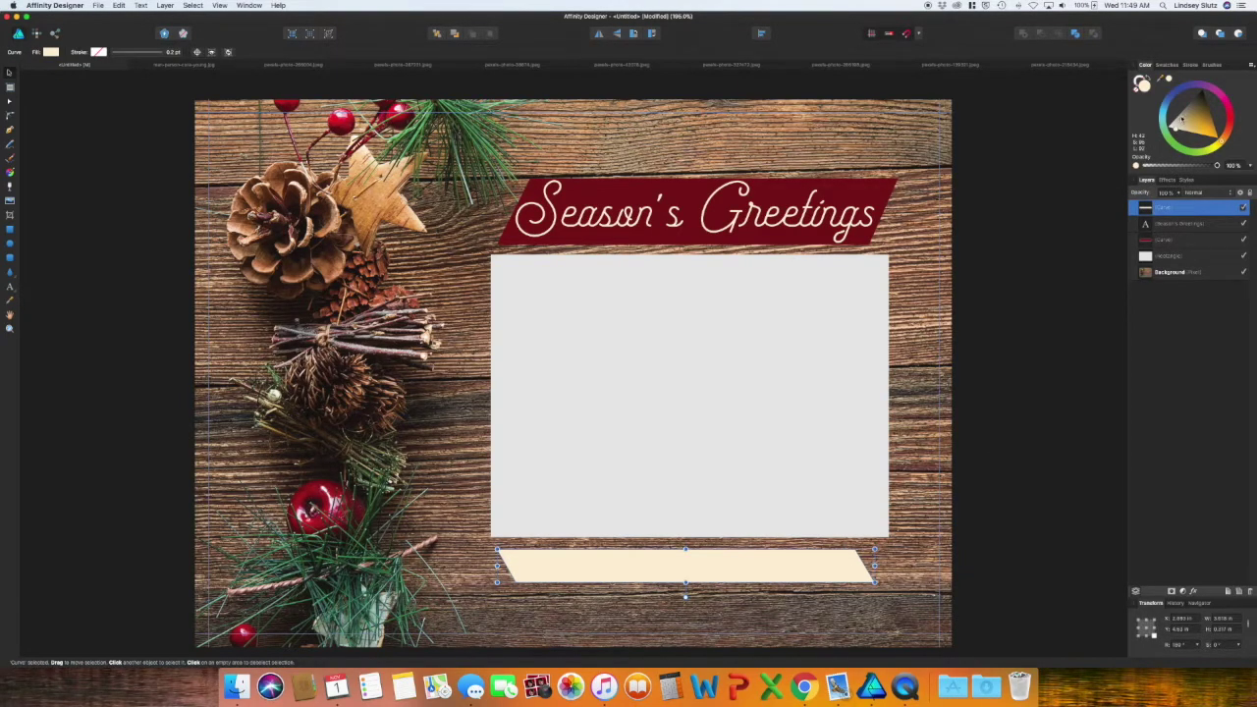
pyautogui.moveTo(1142, 84); pyautogui.dragTo(474, 124)
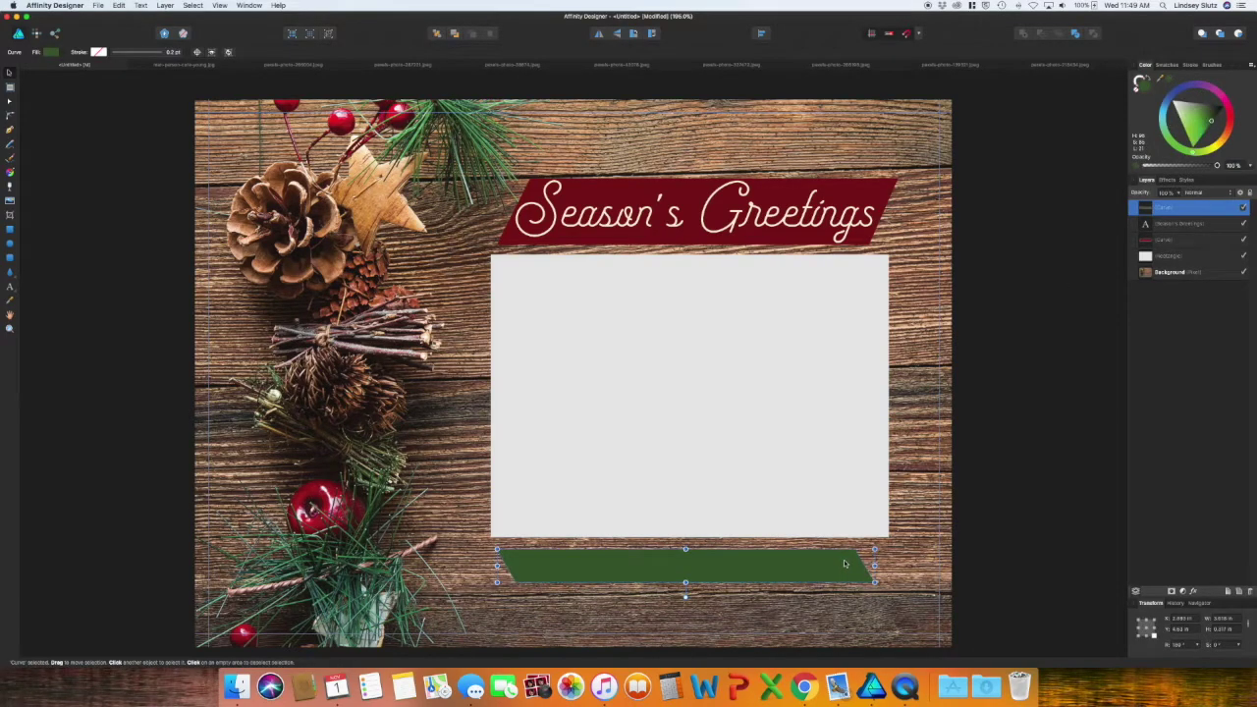
pyautogui.click(173, 119)
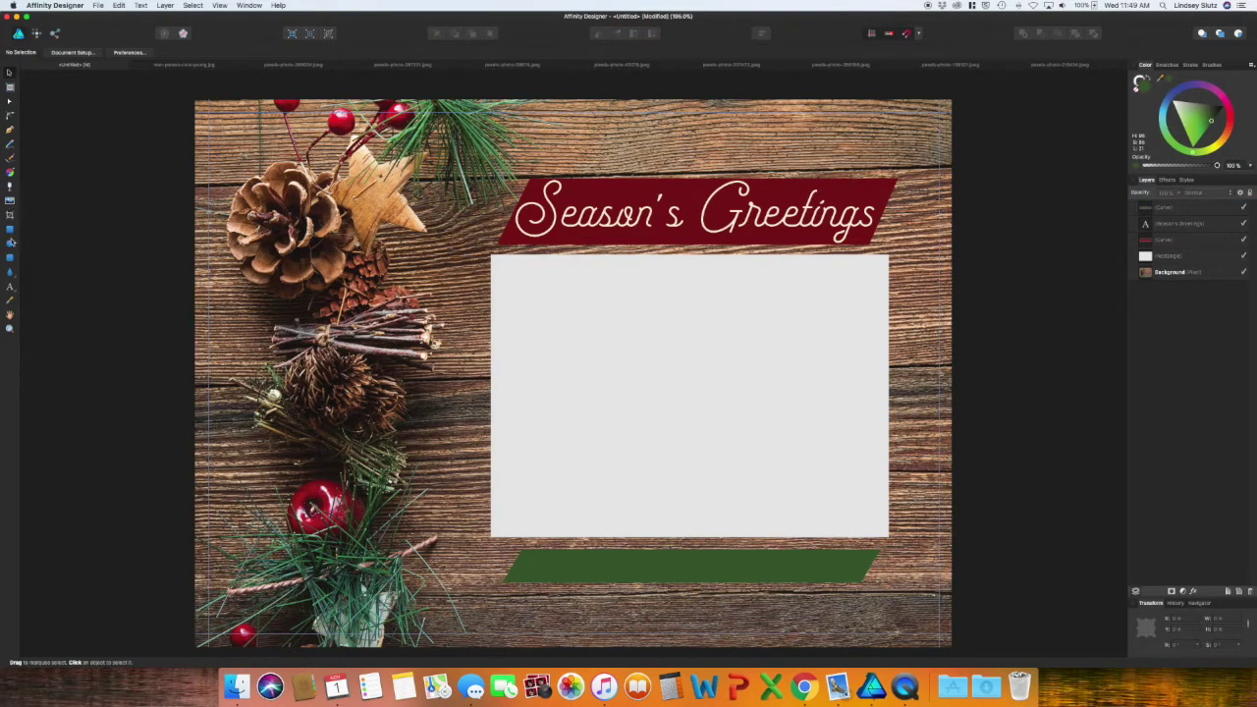
# - Add an artistic text line on the green banner reading 'From The [family surname] Family 2017'
pyautogui.click(11, 286)
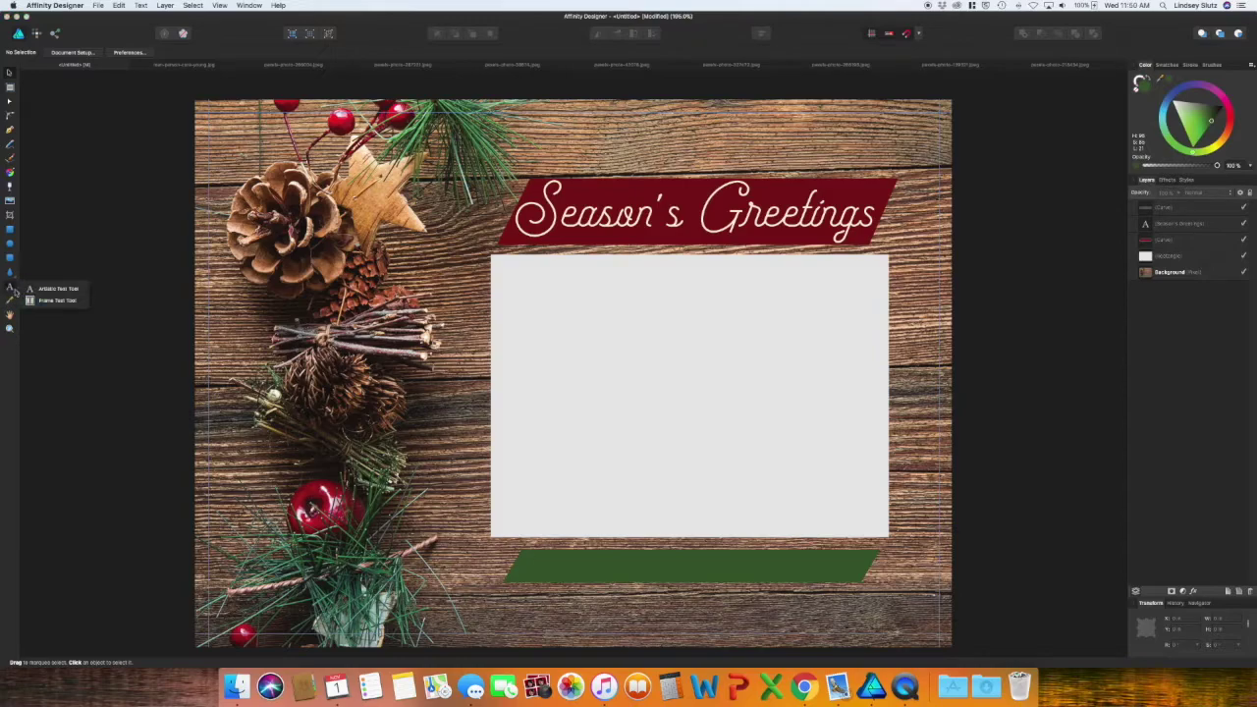
pyautogui.click(57, 289)
pyautogui.click(531, 567)
pyautogui.write('From the Davis Family')
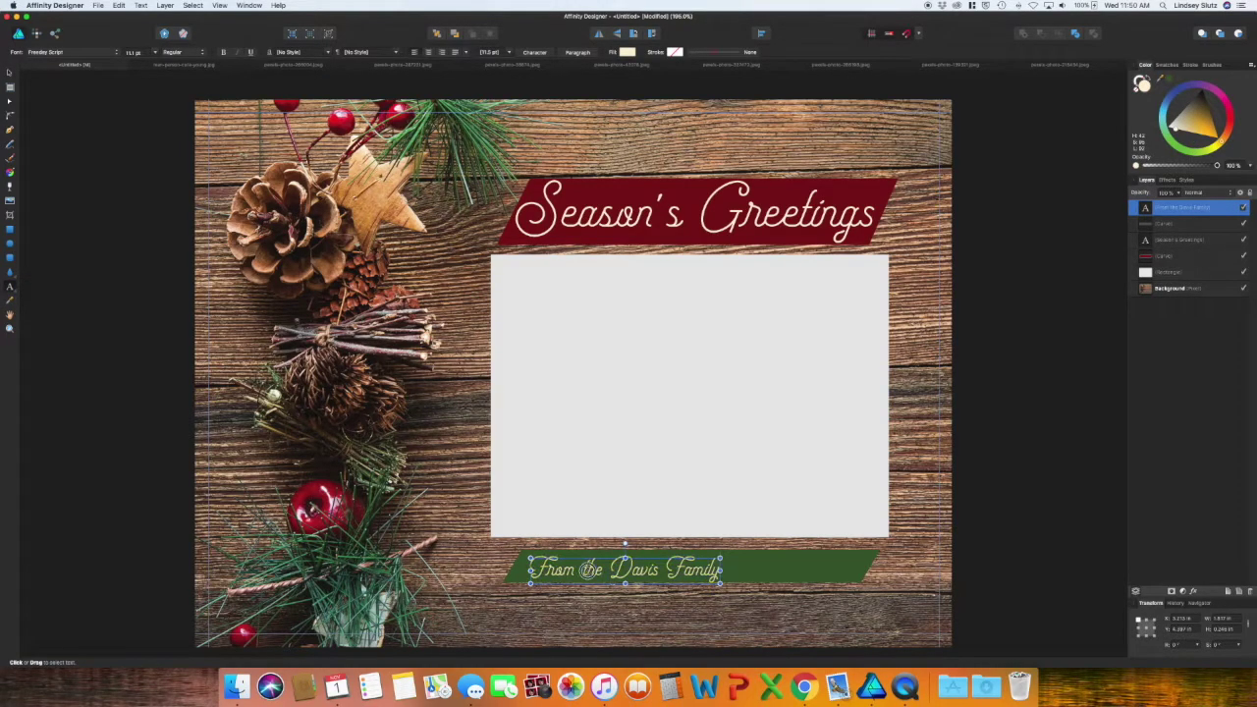
pyautogui.doubleClick(589, 569)
pyautogui.write('The')
pyautogui.click(724, 570)
pyautogui.write('2017')
pyautogui.press('Escape')
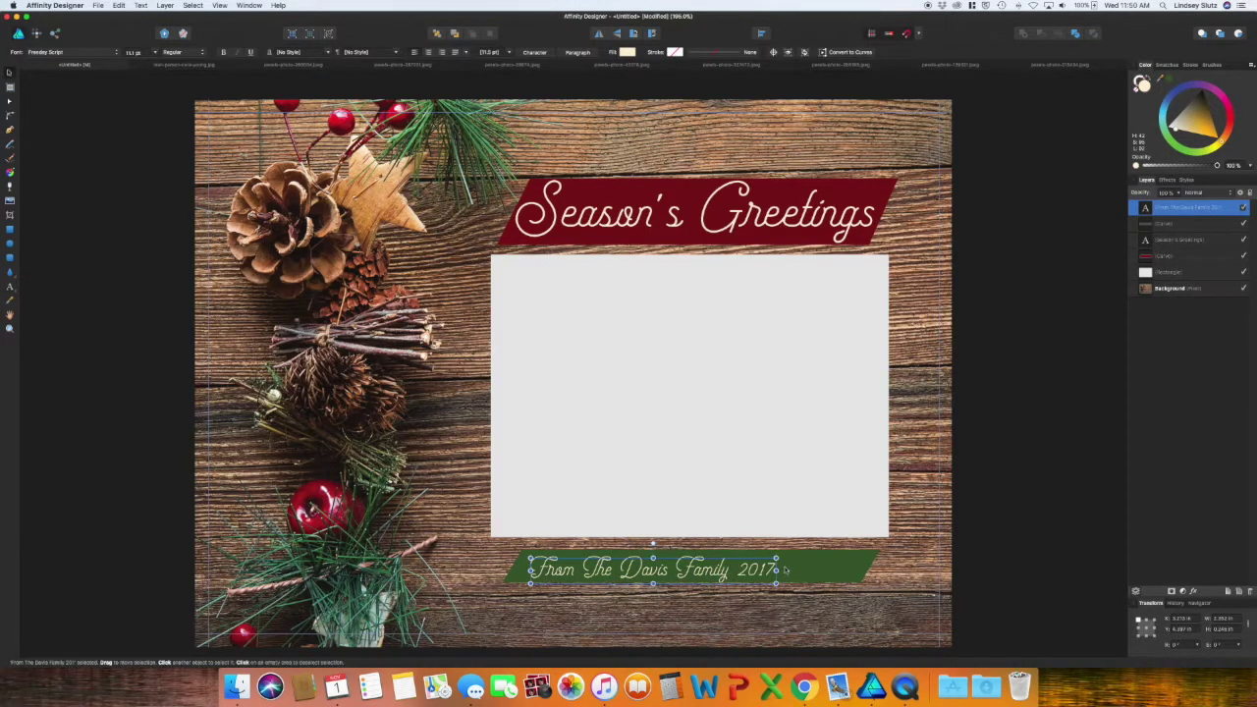
# - Set the family line to HOSSA SOFT Thin and enlarge it to fill the banner
pyautogui.moveTo(777, 559); pyautogui.dragTo(812, 558)
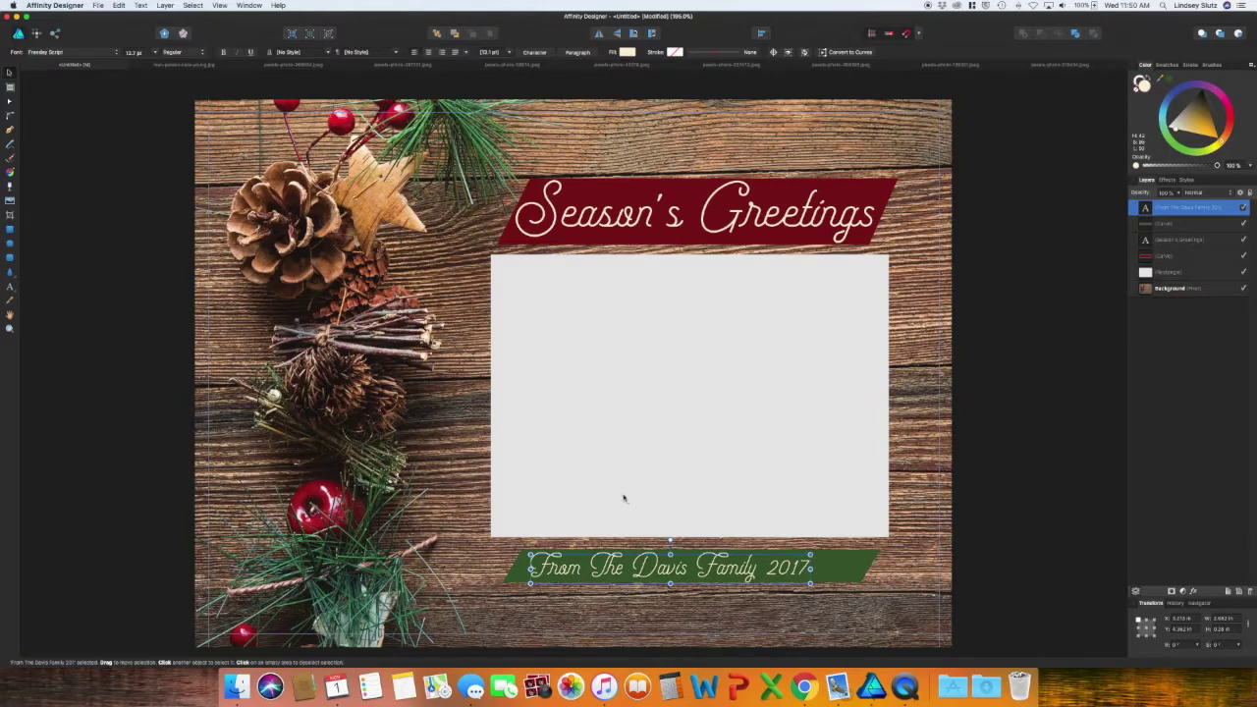
pyautogui.click(114, 53)
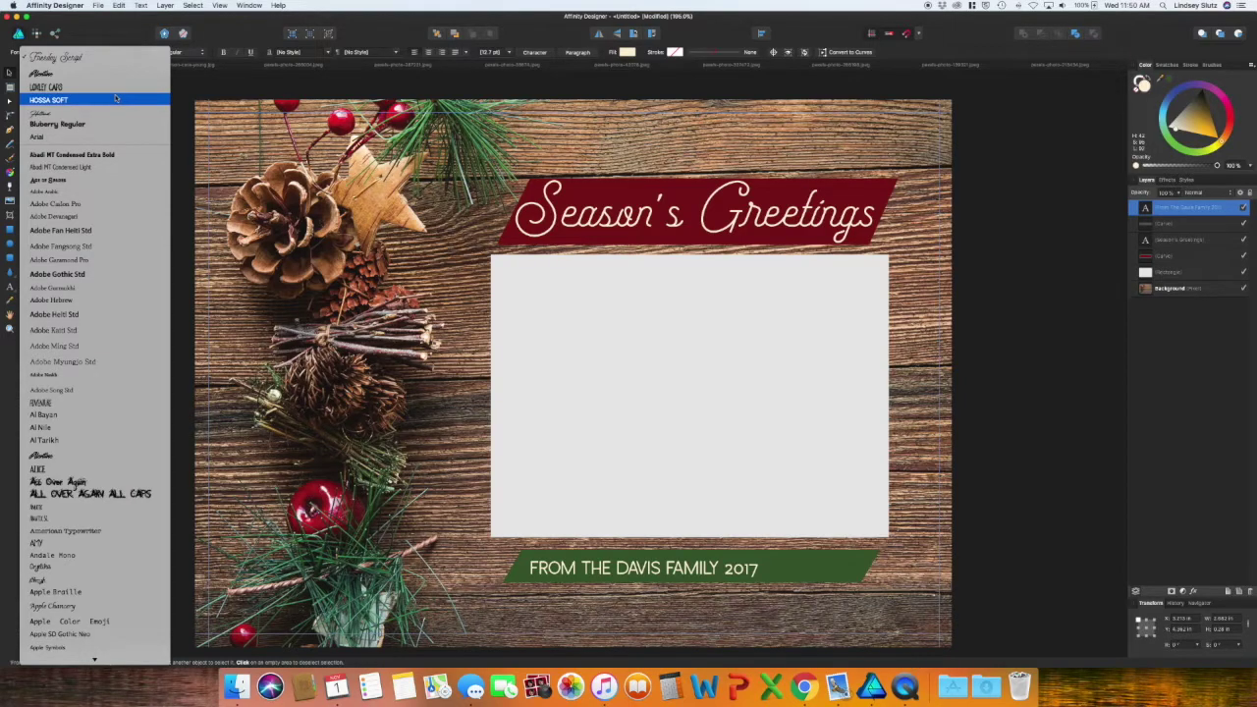
pyautogui.click(115, 98)
pyautogui.click(169, 51)
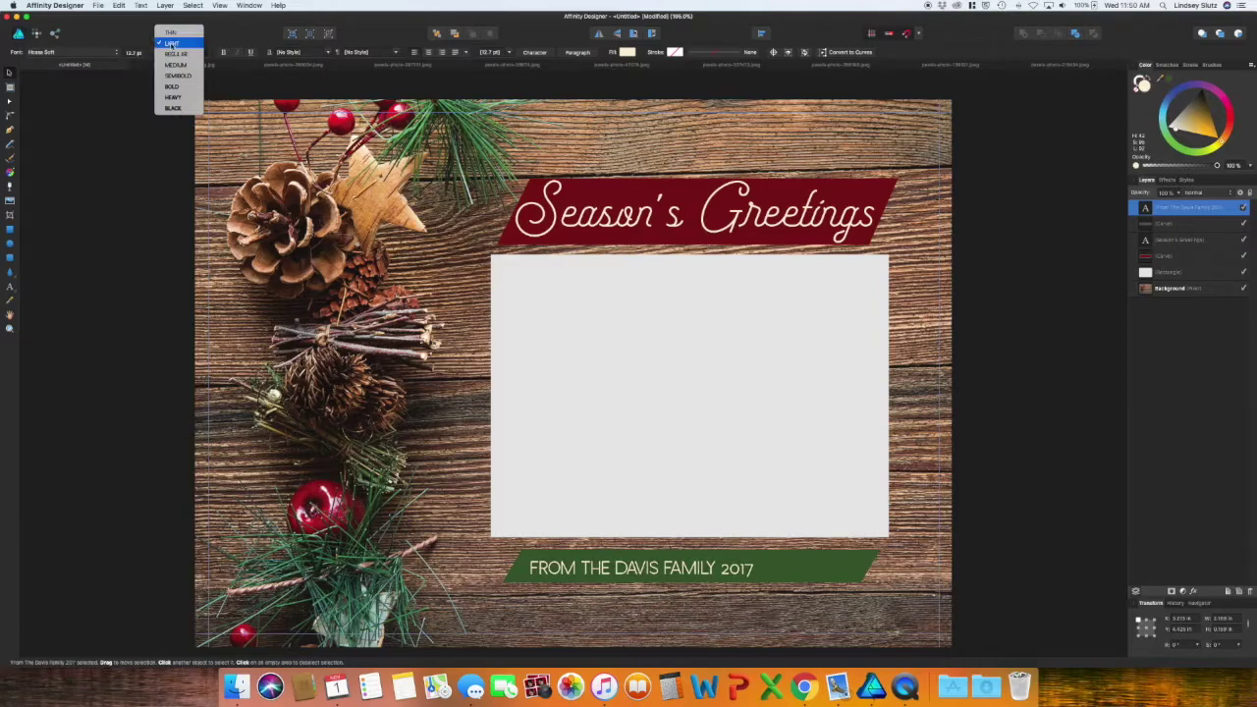
pyautogui.click(174, 40)
pyautogui.moveTo(820, 545); pyautogui.dragTo(849, 546)
pyautogui.click(992, 547)
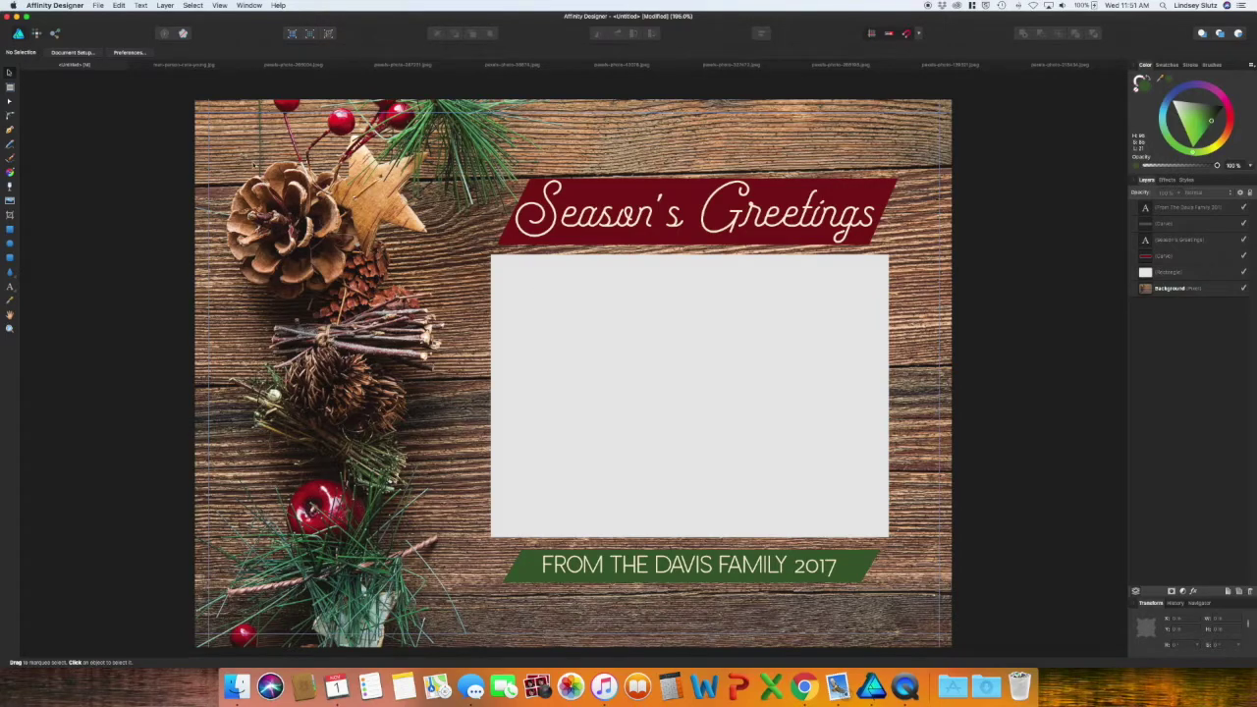
# - Bring the sleeping baby photo into the card and scale it to cover the white frame
pyautogui.click(207, 64)
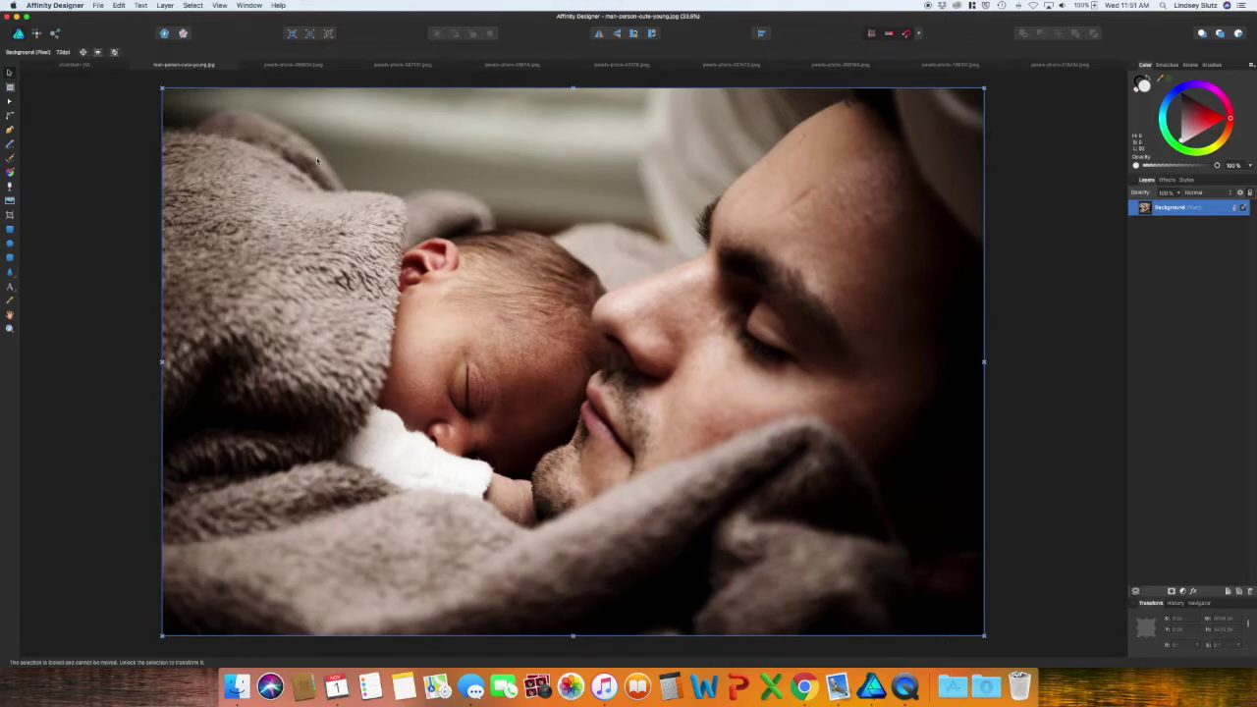
pyautogui.click(56, 66)
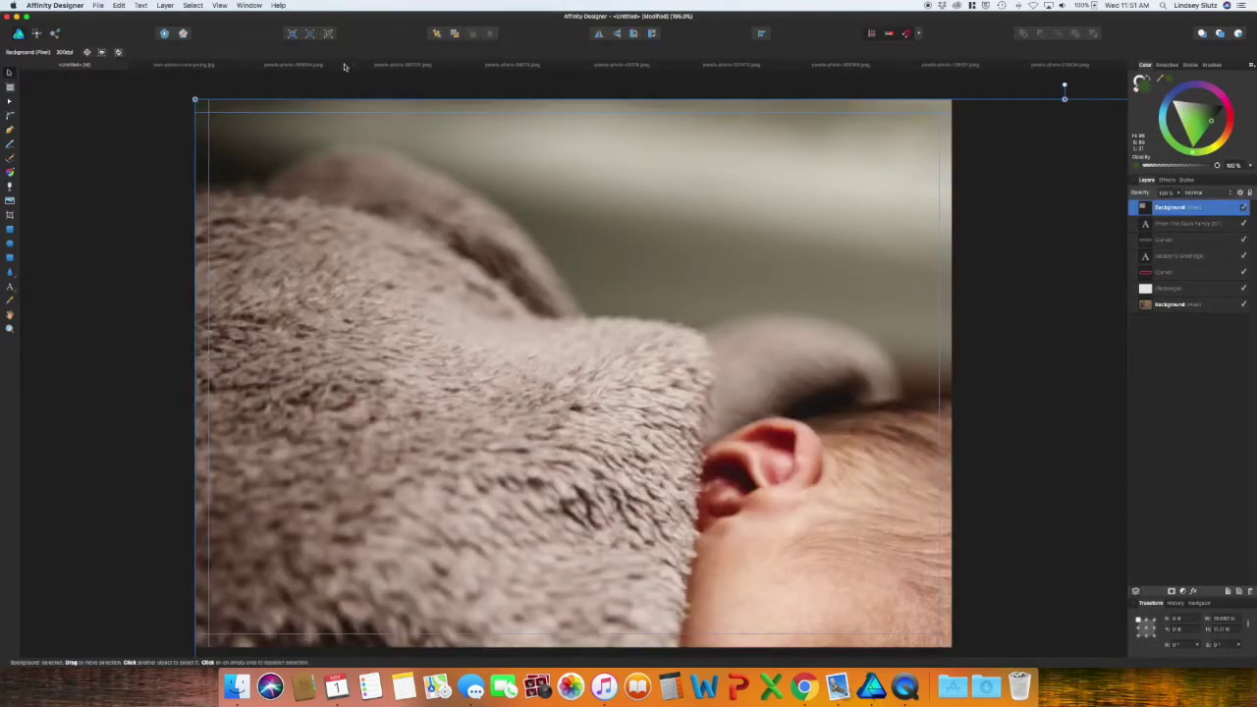
pyautogui.moveTo(345, 68); pyautogui.dragTo(278, 255)
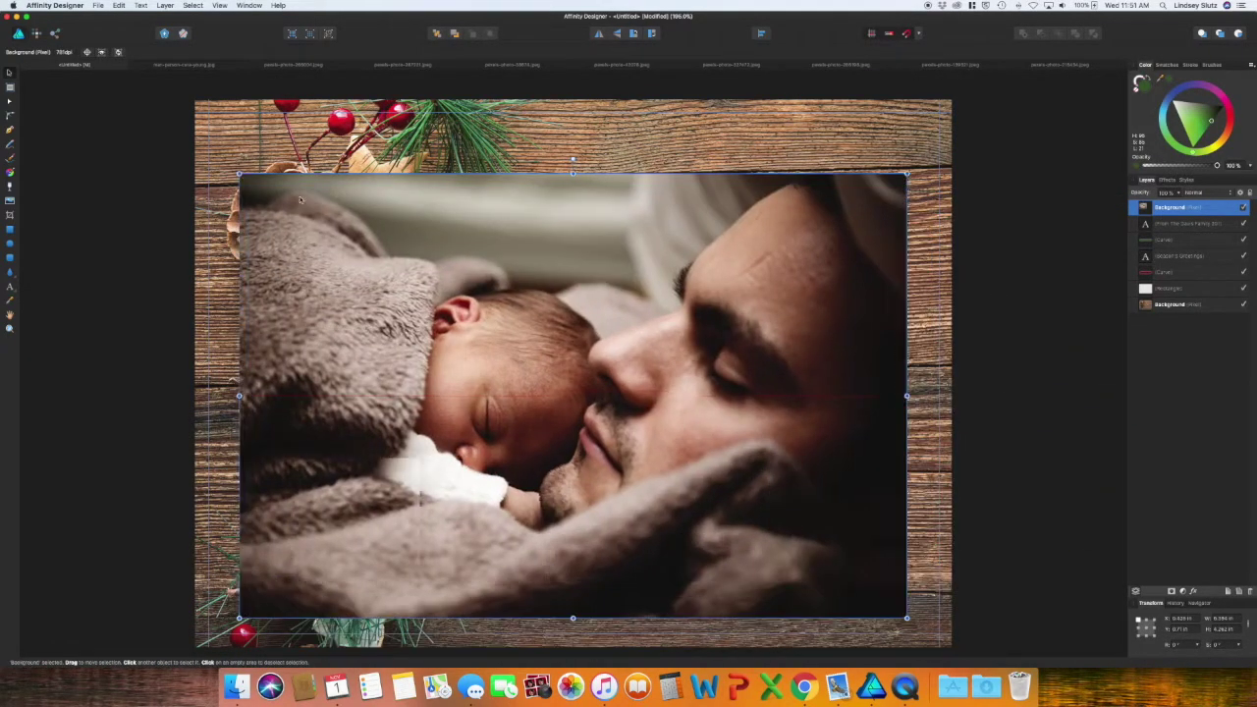
pyautogui.moveTo(239, 173); pyautogui.dragTo(500, 348)
pyautogui.moveTo(687, 481); pyautogui.dragTo(672, 387)
pyautogui.moveTo(888, 529)
pyautogui.mouseDown()
pyautogui.moveTo(910, 536)
pyautogui.moveTo(889, 536)
pyautogui.mouseUp()
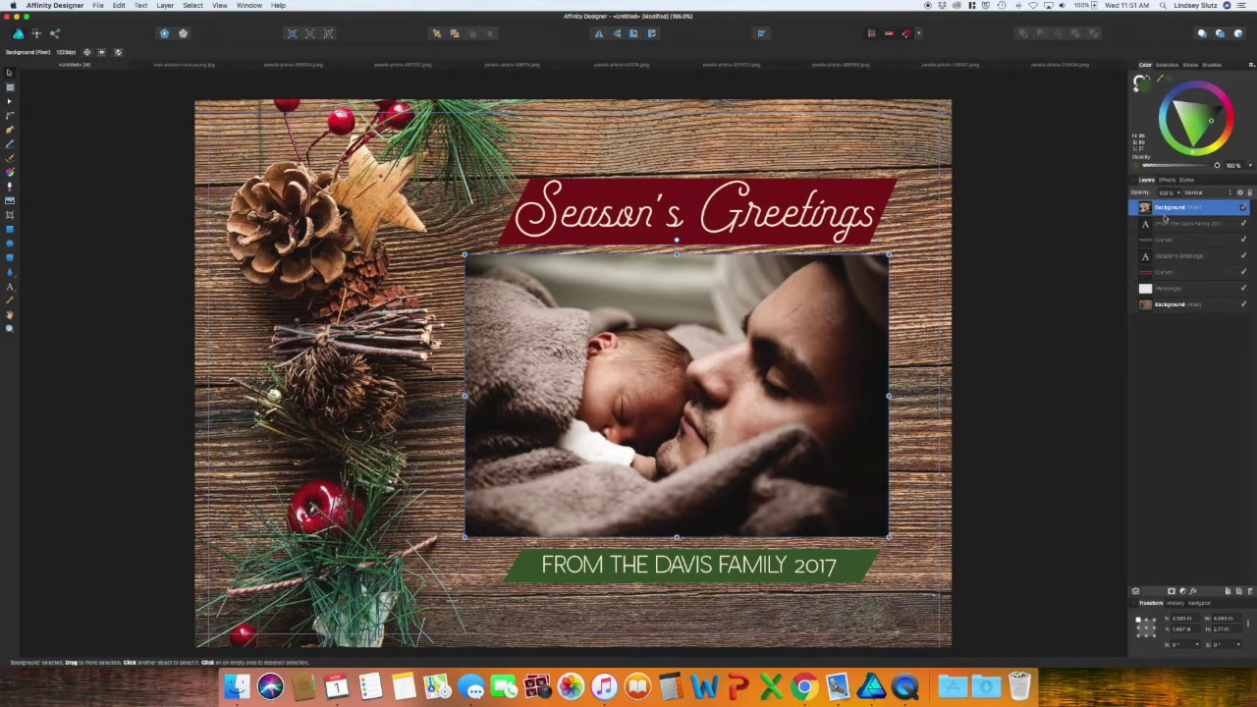
pyautogui.moveTo(1169, 208); pyautogui.dragTo(1165, 290)
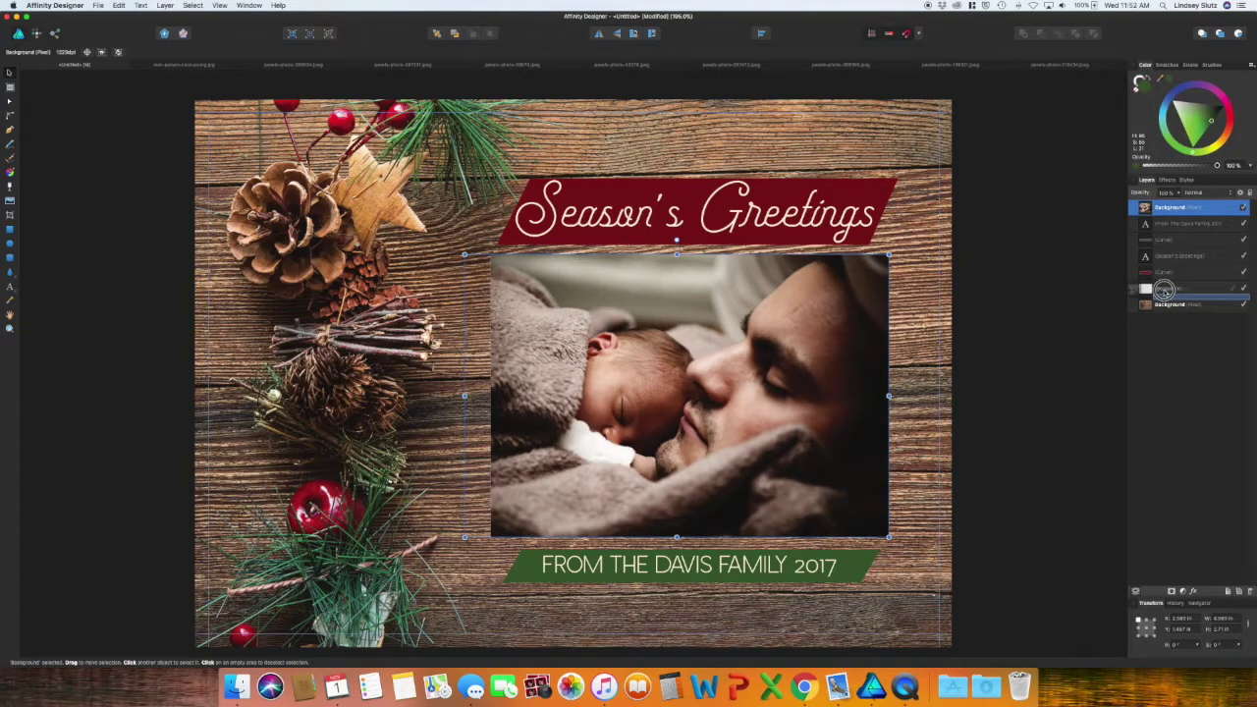
# - Nest the baby photo inside the frame rectangle and enlarge it slightly to fill
pyautogui.moveTo(1164, 290); pyautogui.dragTo(1165, 290)
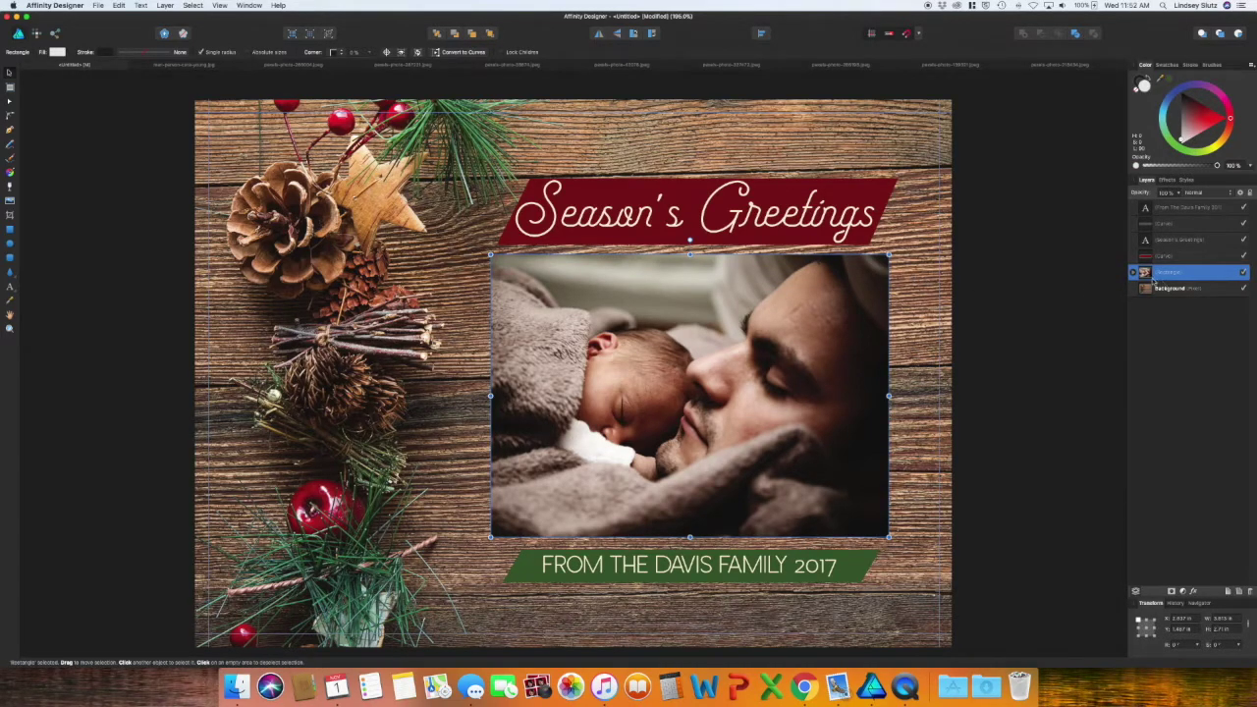
pyautogui.moveTo(1153, 282); pyautogui.dragTo(1145, 273)
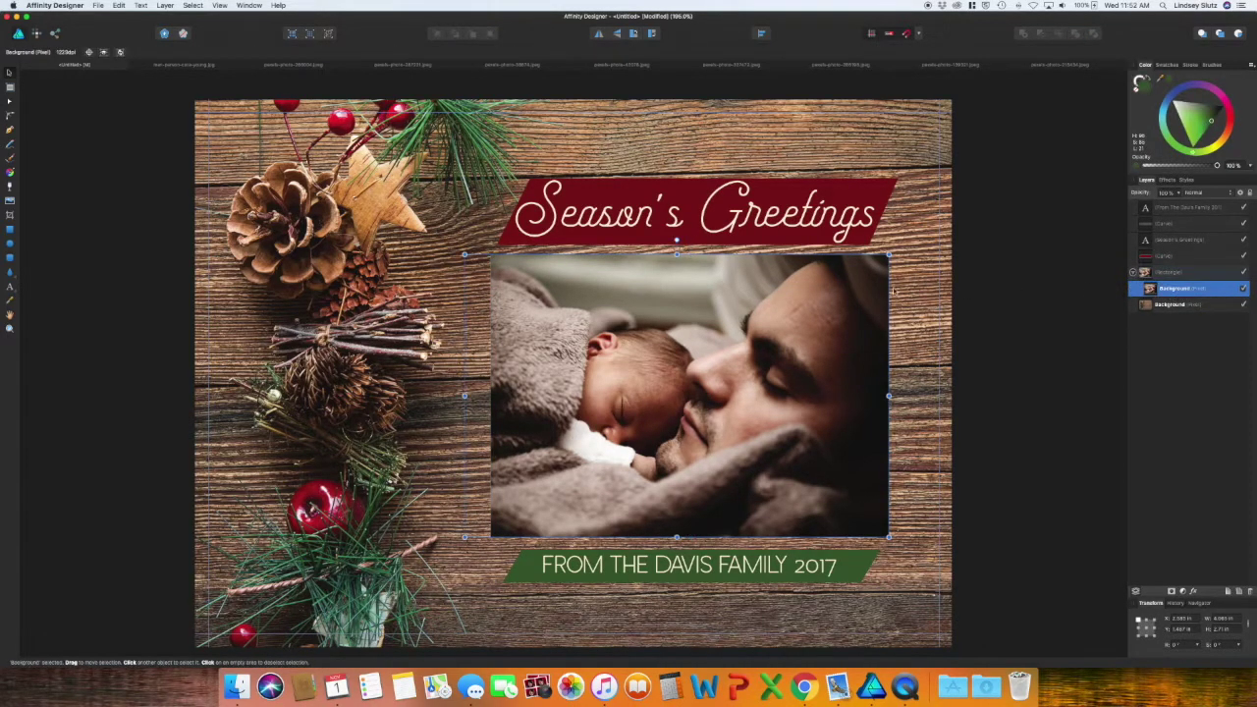
pyautogui.moveTo(889, 255); pyautogui.dragTo(912, 239)
pyautogui.click(1028, 353)
# - Give the frame rectangle a cream border about 10 pt wide, sampled from the Greetings lettering
pyautogui.click(1169, 272)
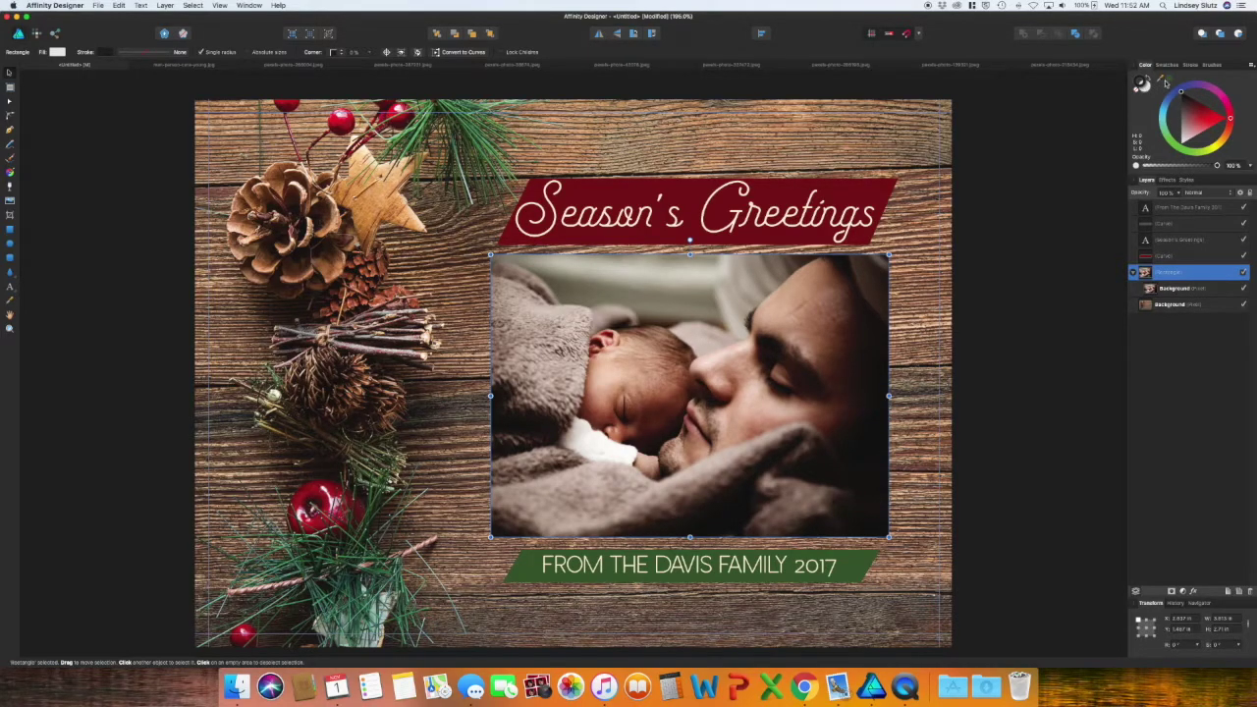
pyautogui.moveTo(1166, 82); pyautogui.dragTo(741, 189)
pyautogui.click(179, 53)
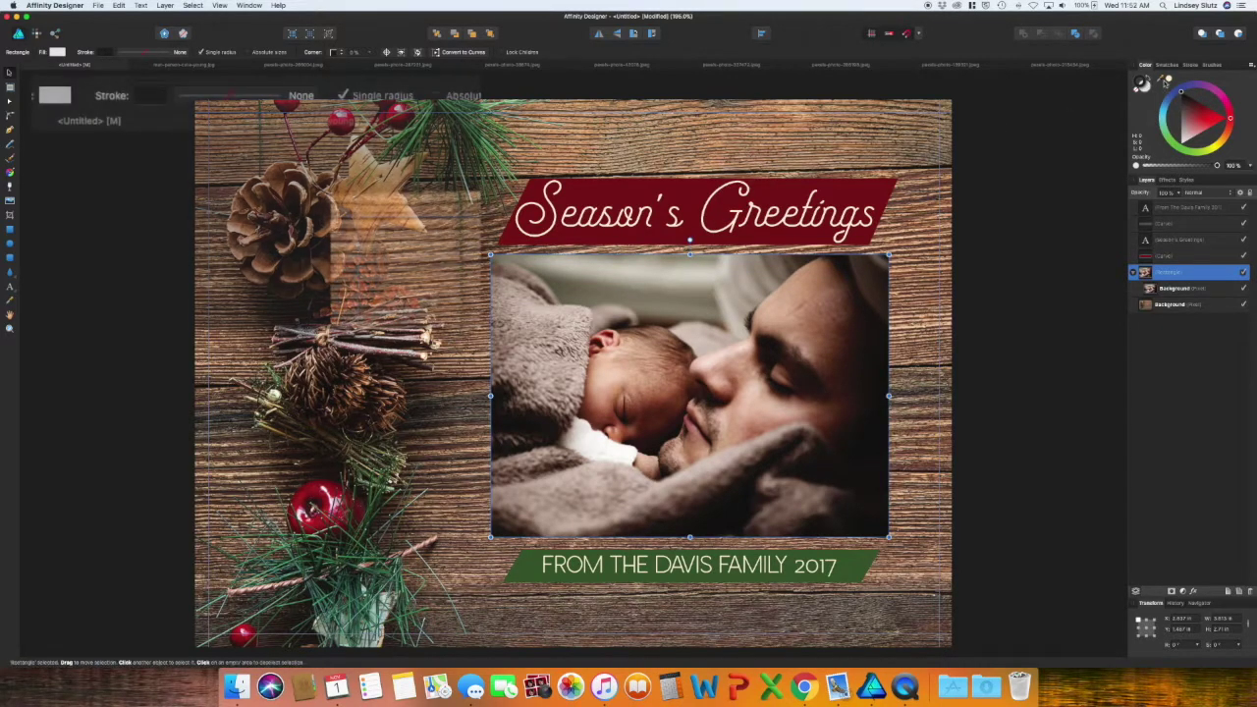
pyautogui.moveTo(185, 162); pyautogui.dragTo(208, 163)
pyautogui.click(91, 174)
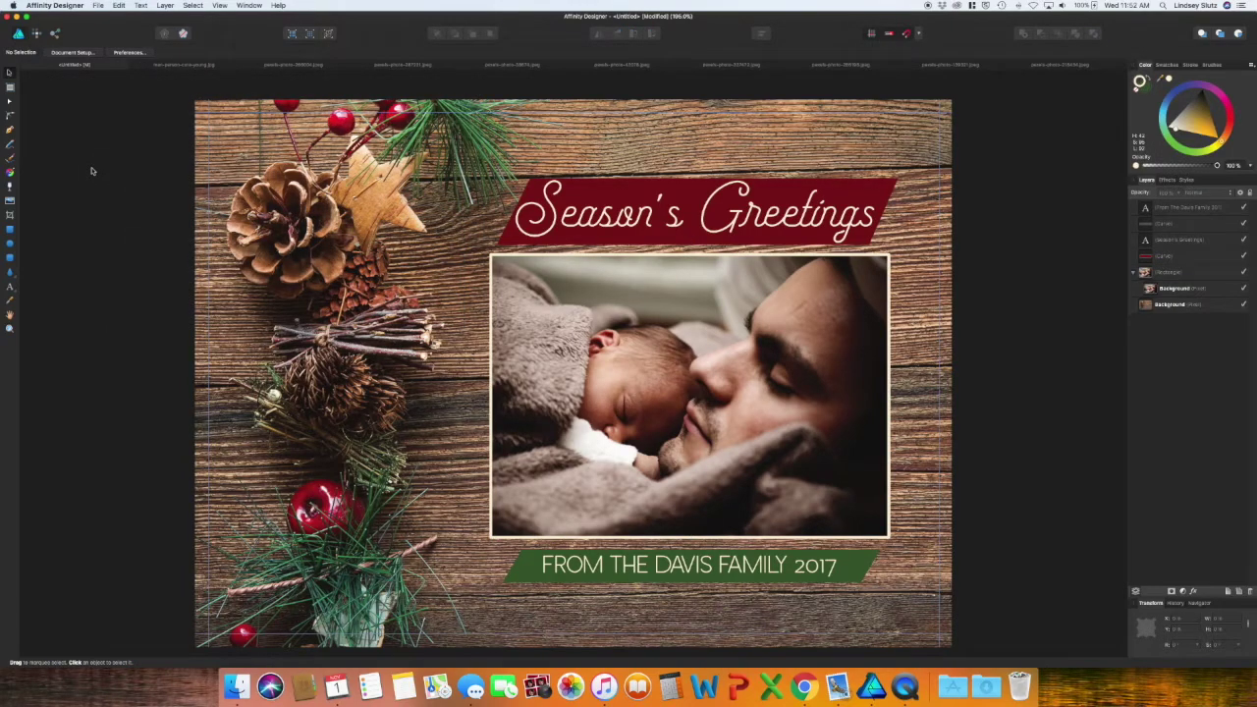
pyautogui.click(36, 33)
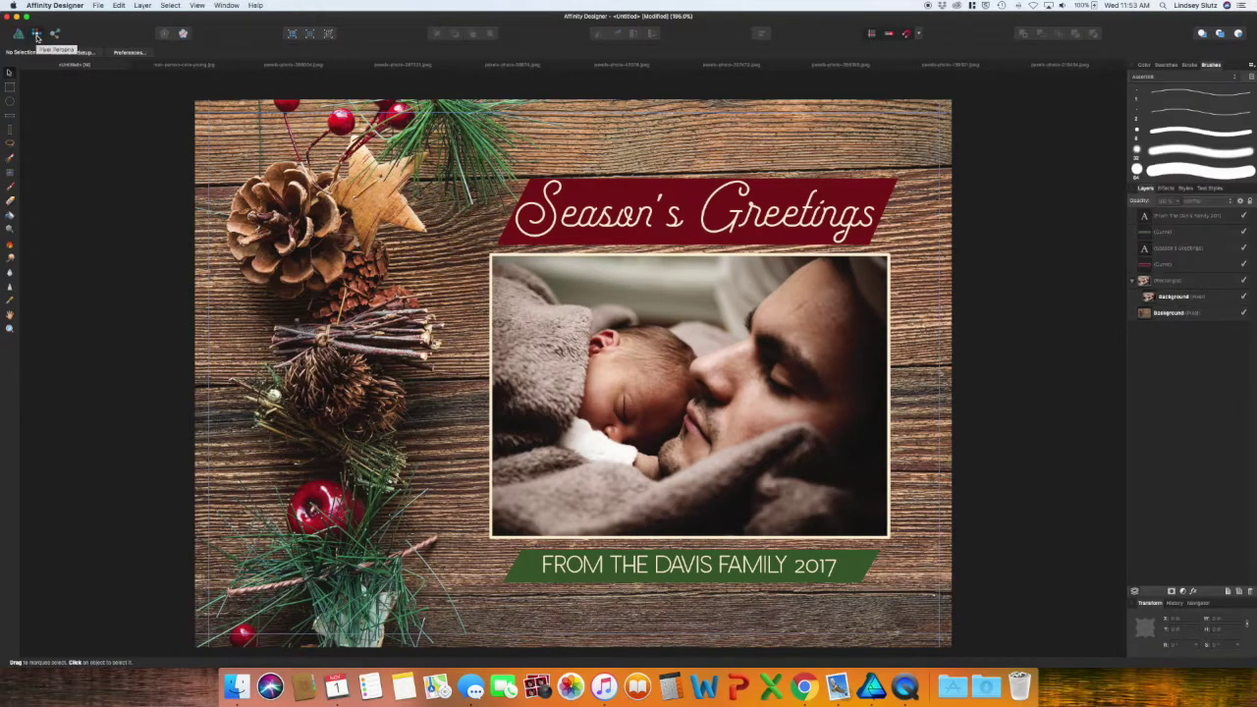
pyautogui.click(17, 33)
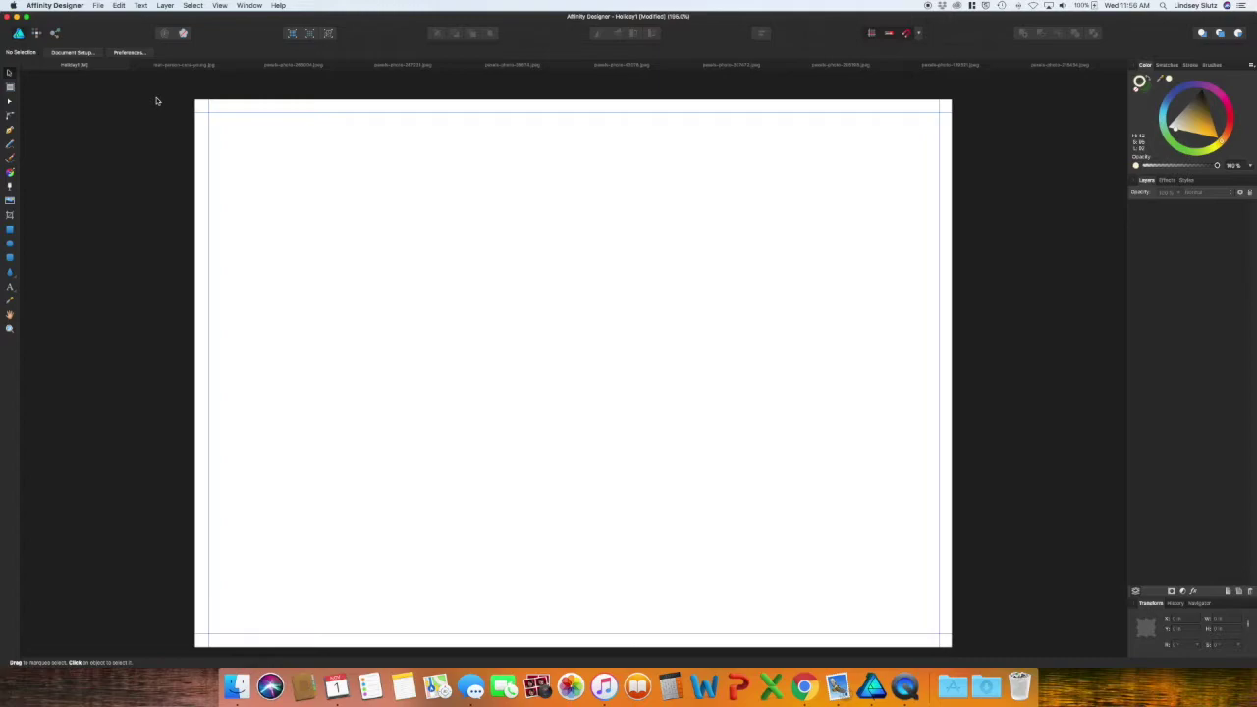
# - Show the rulers around the new blank page
pyautogui.press('super+r')
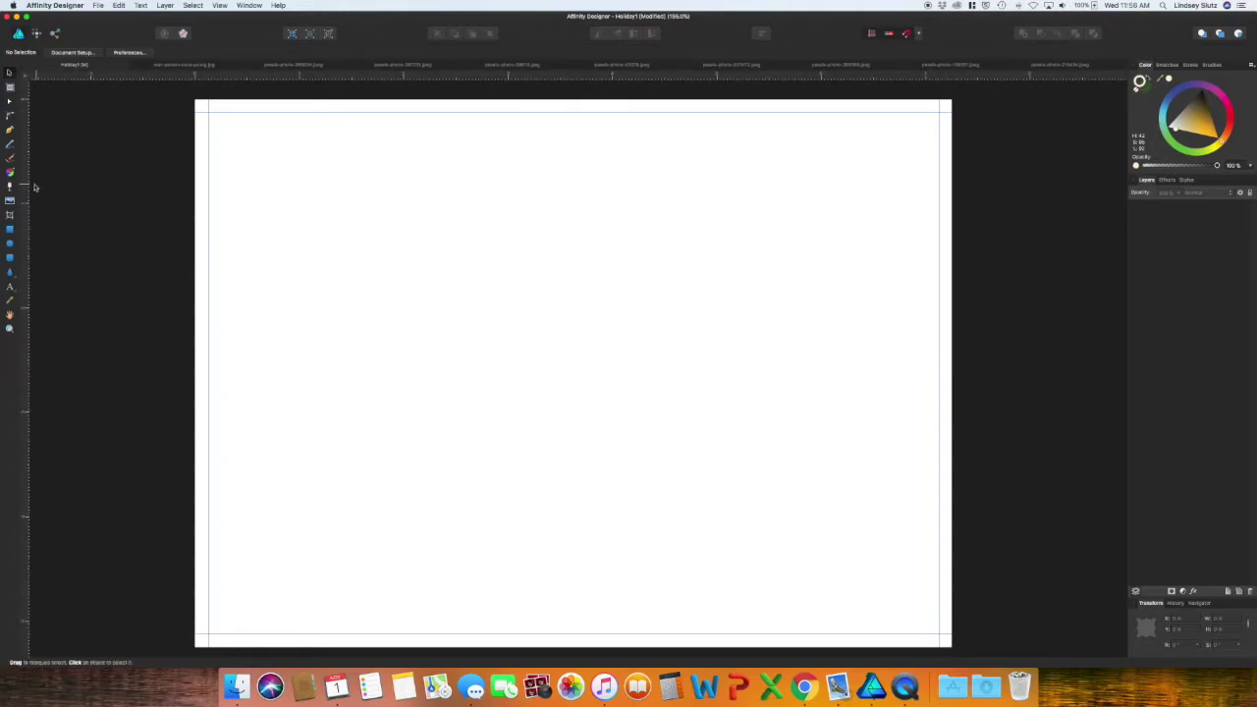
# - Add two vertical and two horizontal guides near the left, right, top and bottom margins
pyautogui.moveTo(25, 197); pyautogui.dragTo(245, 214)
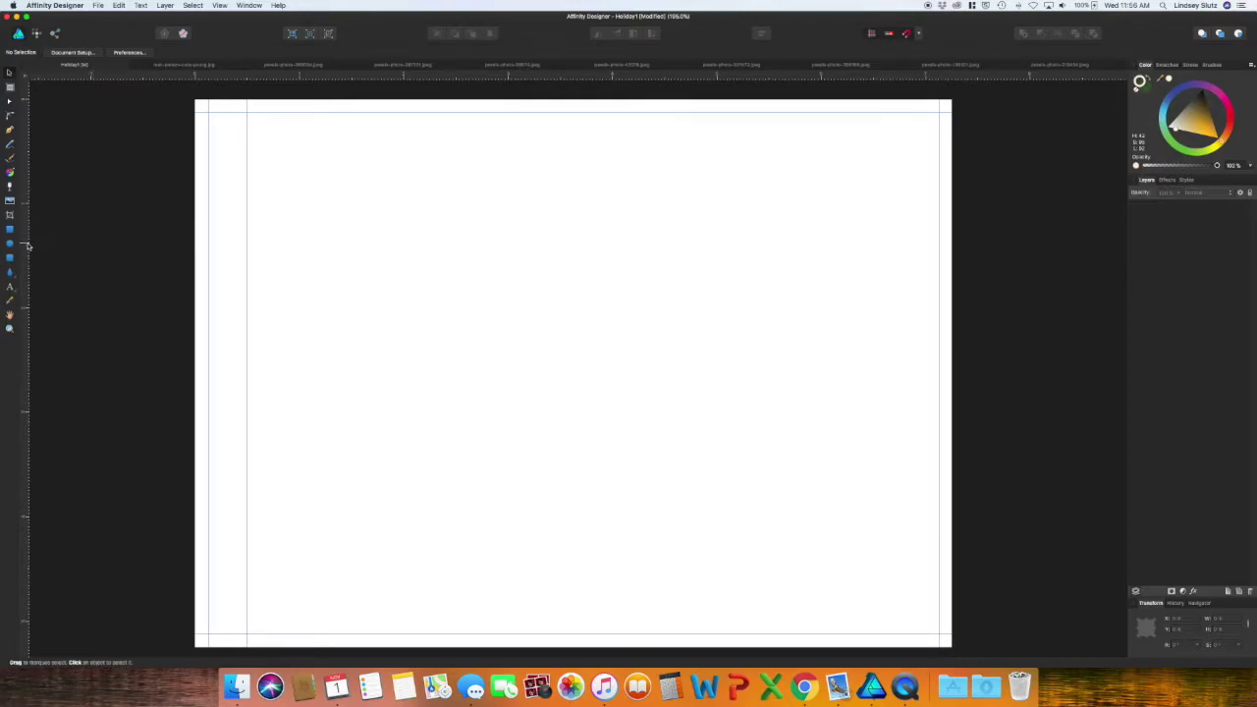
pyautogui.moveTo(27, 245); pyautogui.dragTo(901, 245)
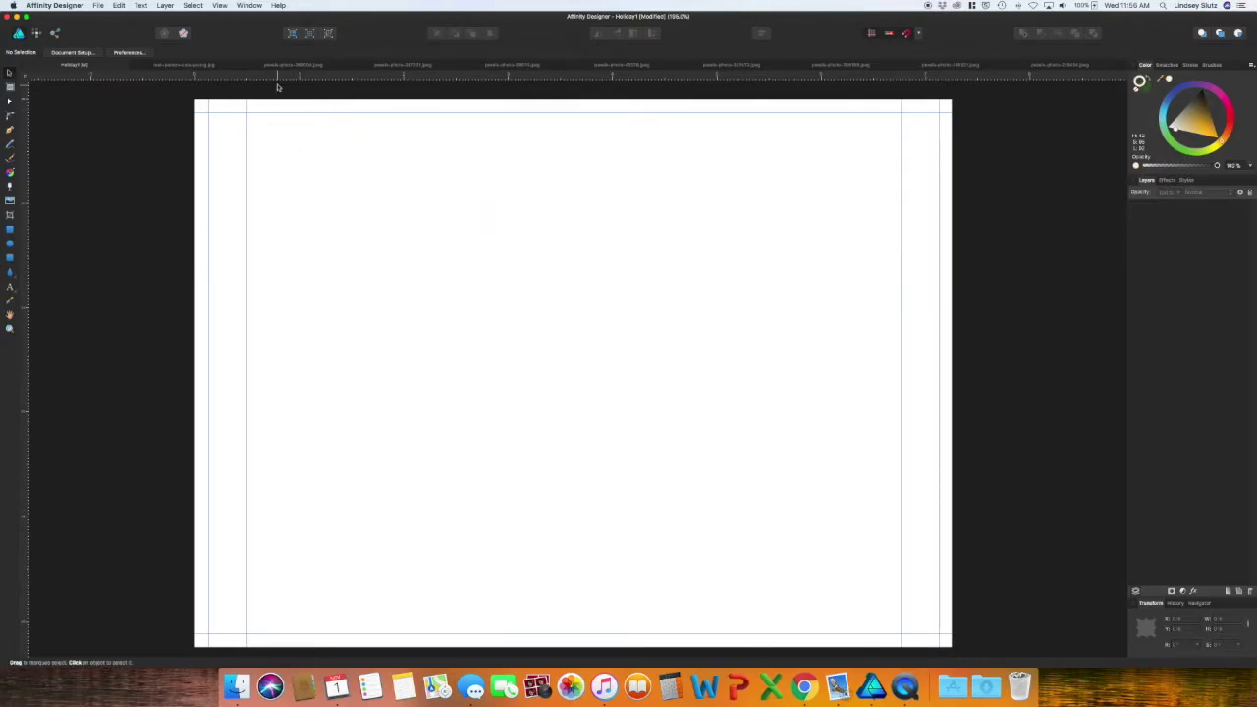
pyautogui.moveTo(277, 76); pyautogui.dragTo(286, 150)
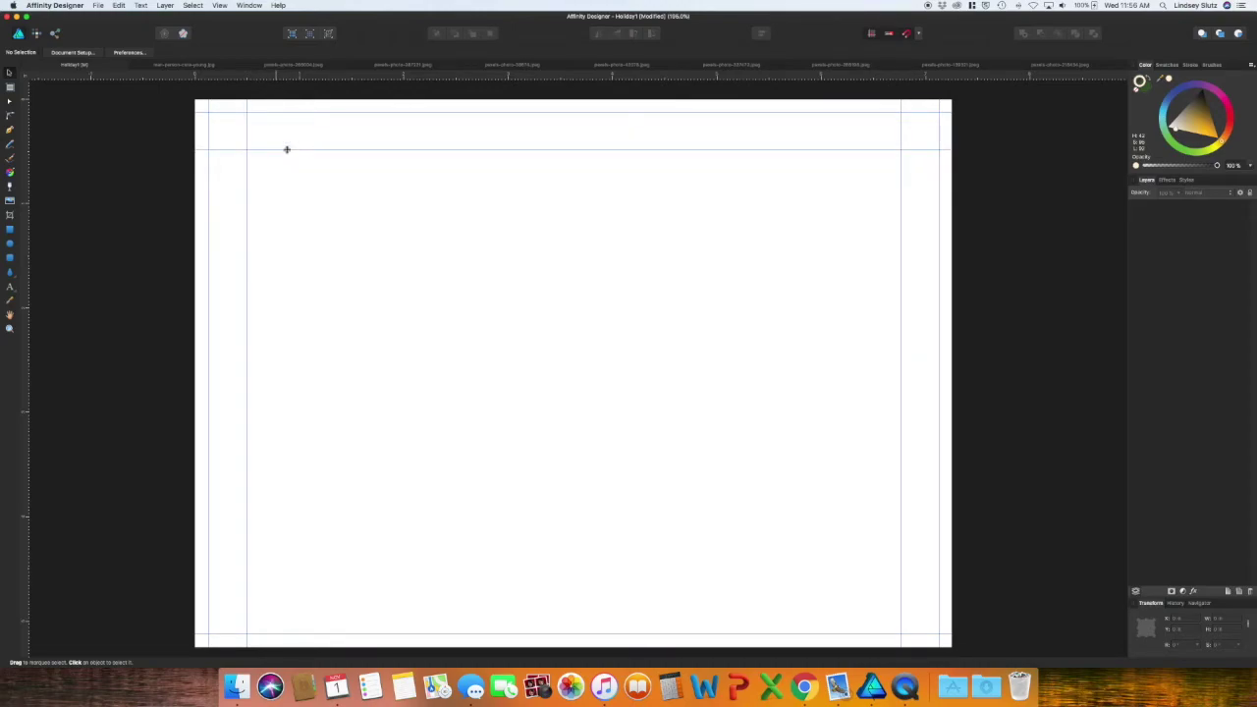
pyautogui.moveTo(267, 76); pyautogui.dragTo(313, 599)
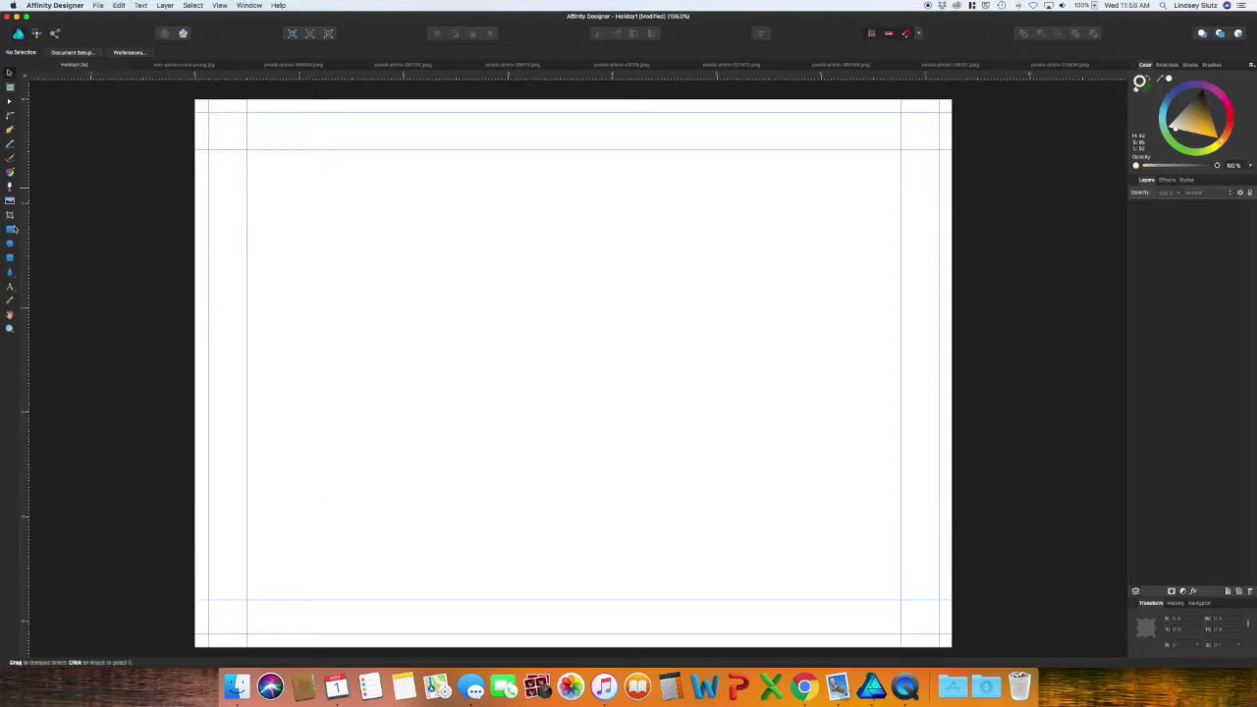
pyautogui.click(11, 230)
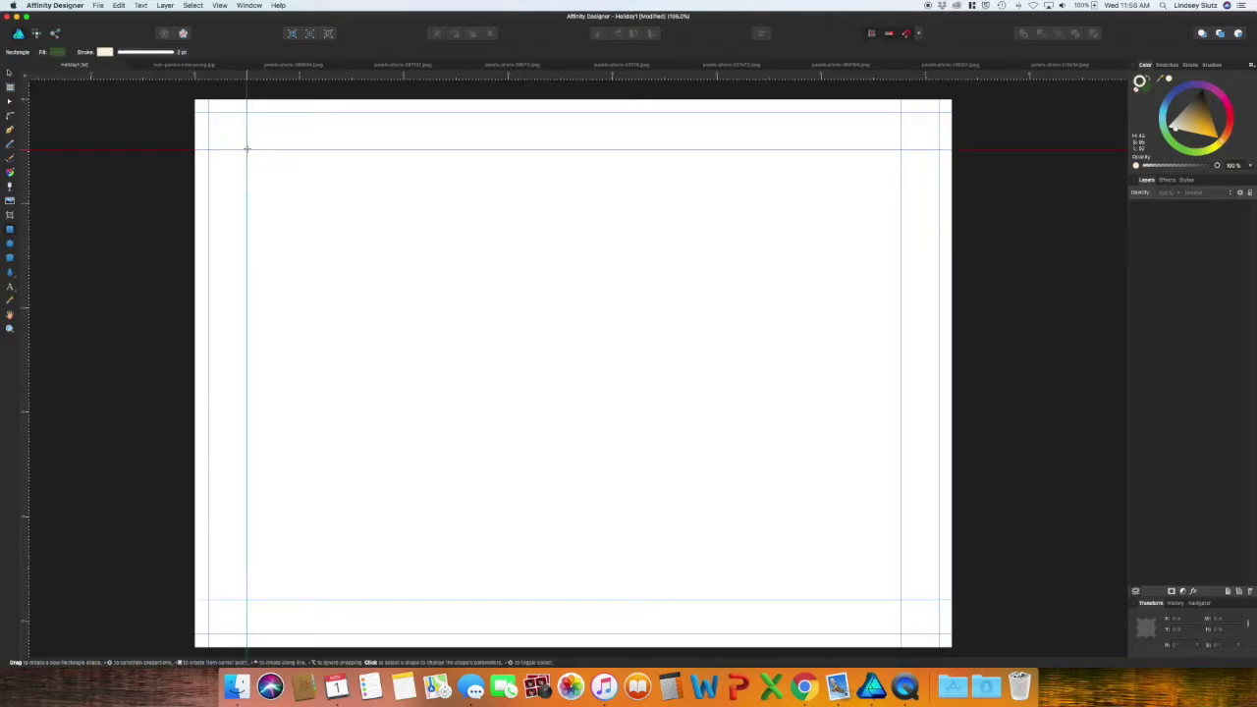
# - Draw the top banner, bottom bar and two left-column photo rectangles between the guides
pyautogui.moveTo(246, 150); pyautogui.dragTo(900, 234)
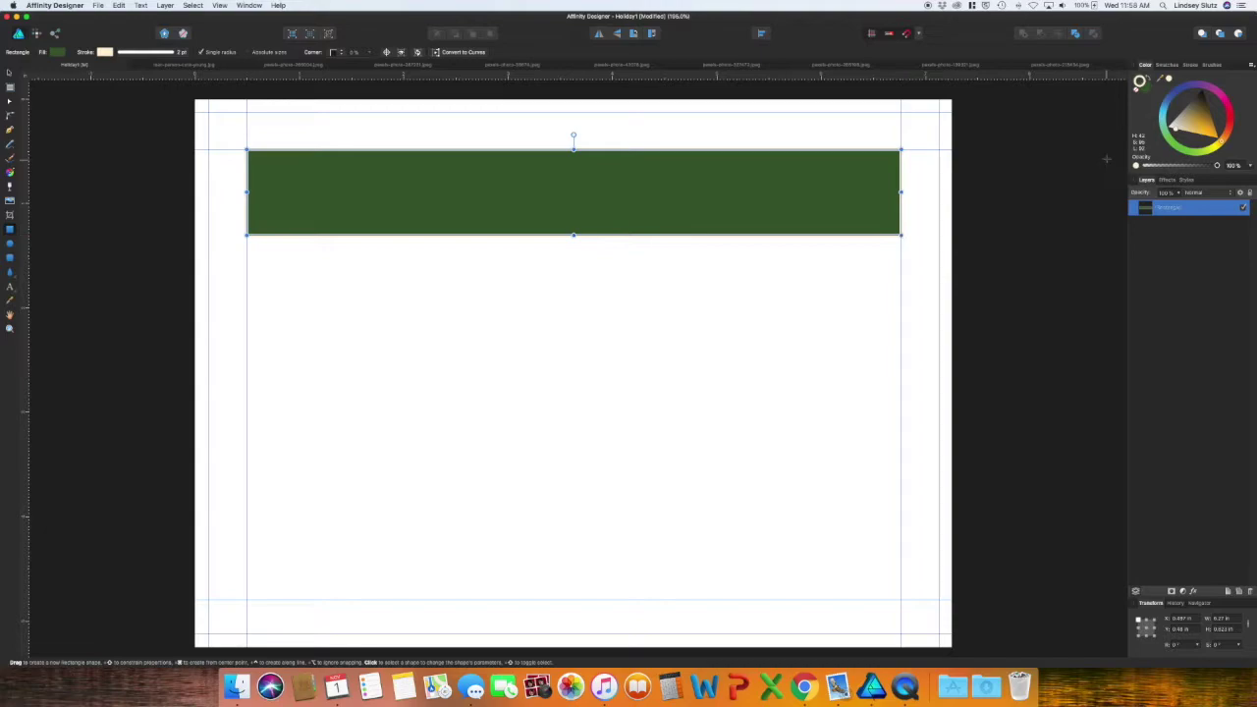
pyautogui.moveTo(413, 544); pyautogui.dragTo(901, 598)
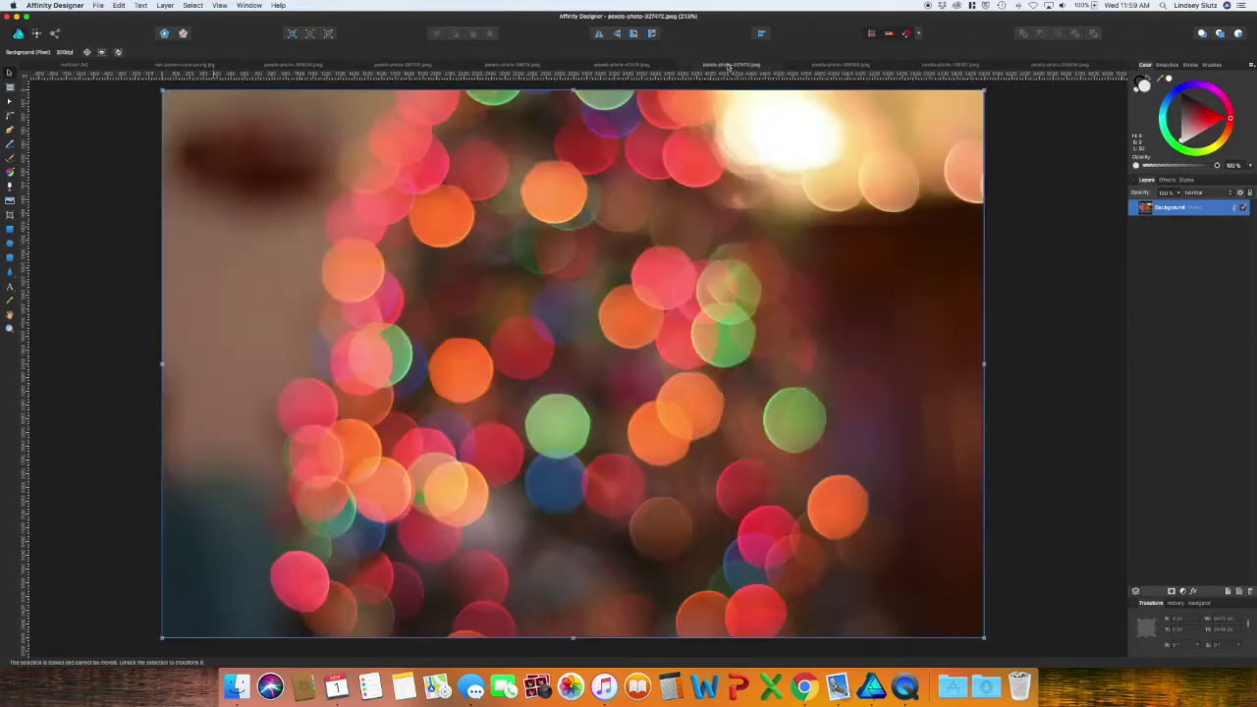
pyautogui.moveTo(246, 242); pyautogui.dragTo(403, 421)
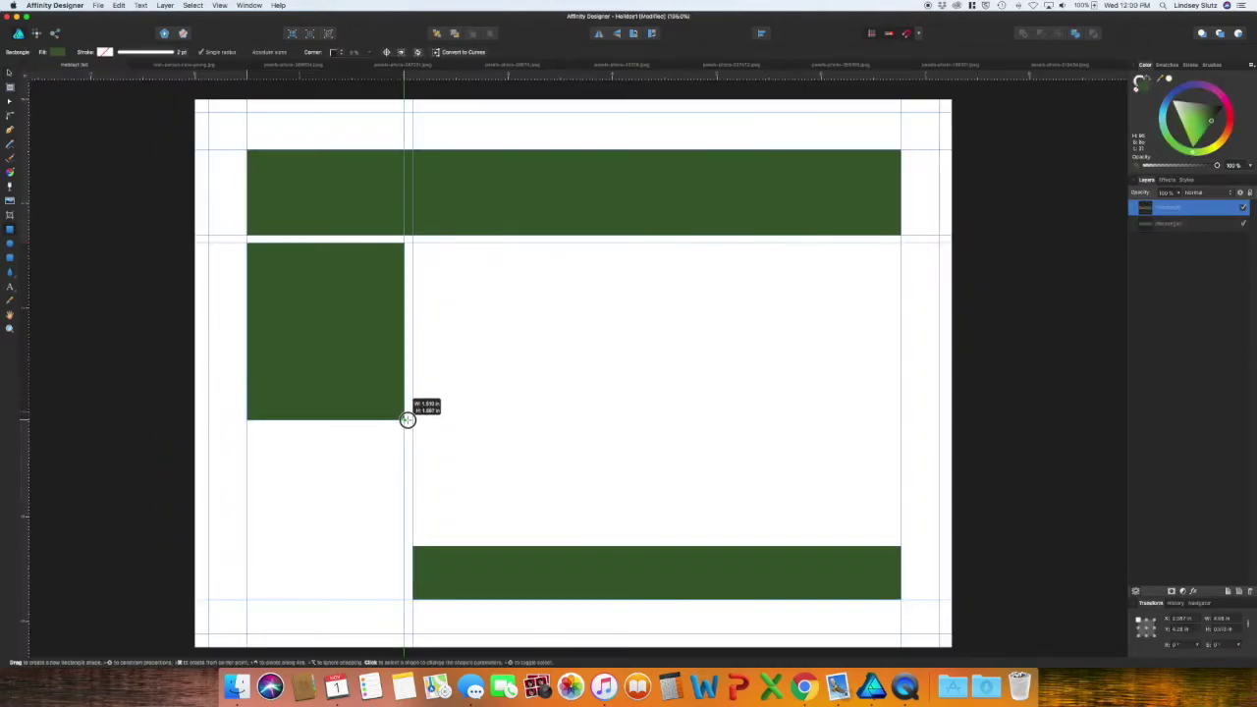
pyautogui.moveTo(246, 426); pyautogui.dragTo(404, 598)
pyautogui.click(121, 381)
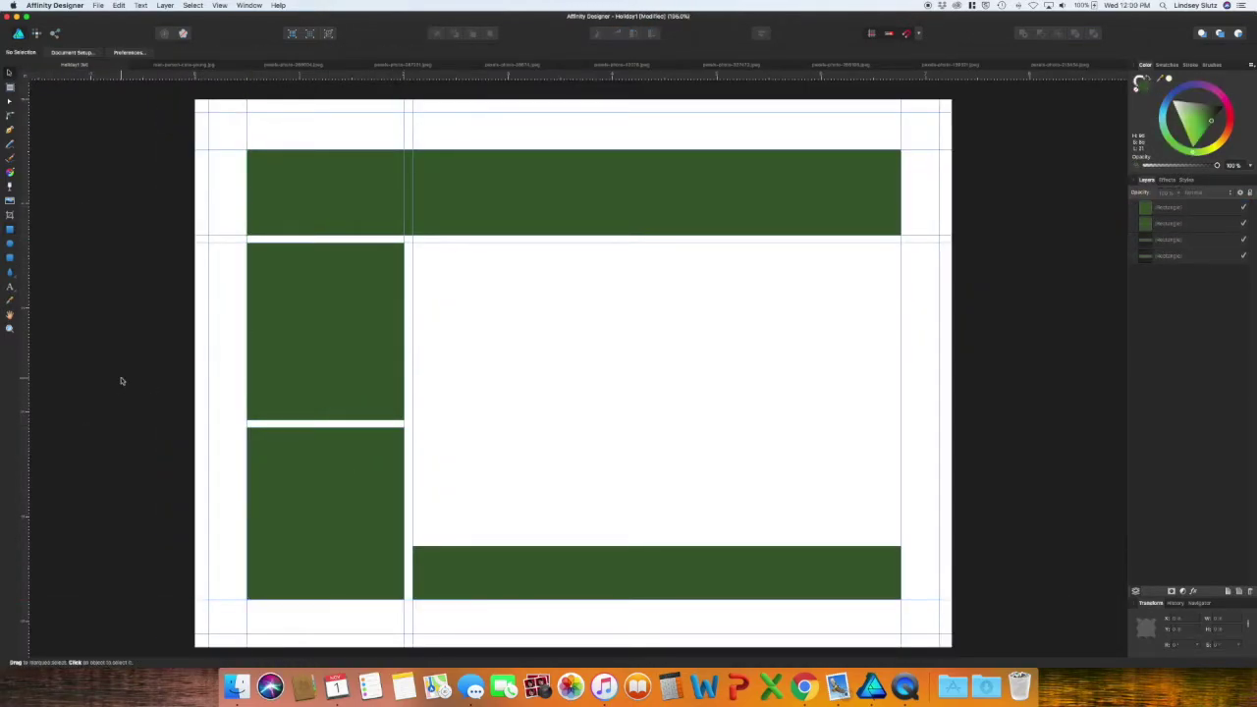
# - Draw the middle and right-column photo boxes, including two small top-right boxes, to complete the grid
pyautogui.moveTo(412, 242); pyautogui.dragTo(656, 421)
pyautogui.moveTo(664, 378); pyautogui.dragTo(901, 539)
pyautogui.click(584, 412)
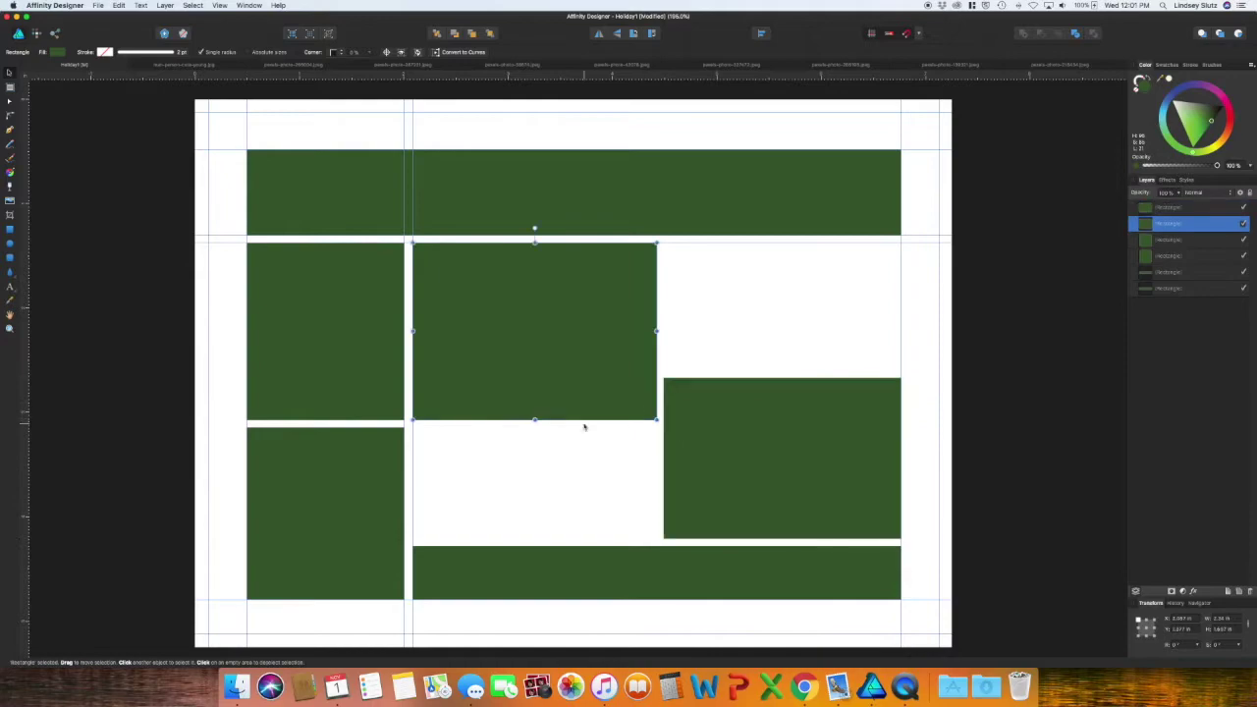
pyautogui.moveTo(535, 421); pyautogui.dragTo(534, 405)
pyautogui.moveTo(413, 413); pyautogui.dragTo(657, 538)
pyautogui.moveTo(664, 242); pyautogui.dragTo(783, 373)
pyautogui.moveTo(791, 242); pyautogui.dragTo(900, 374)
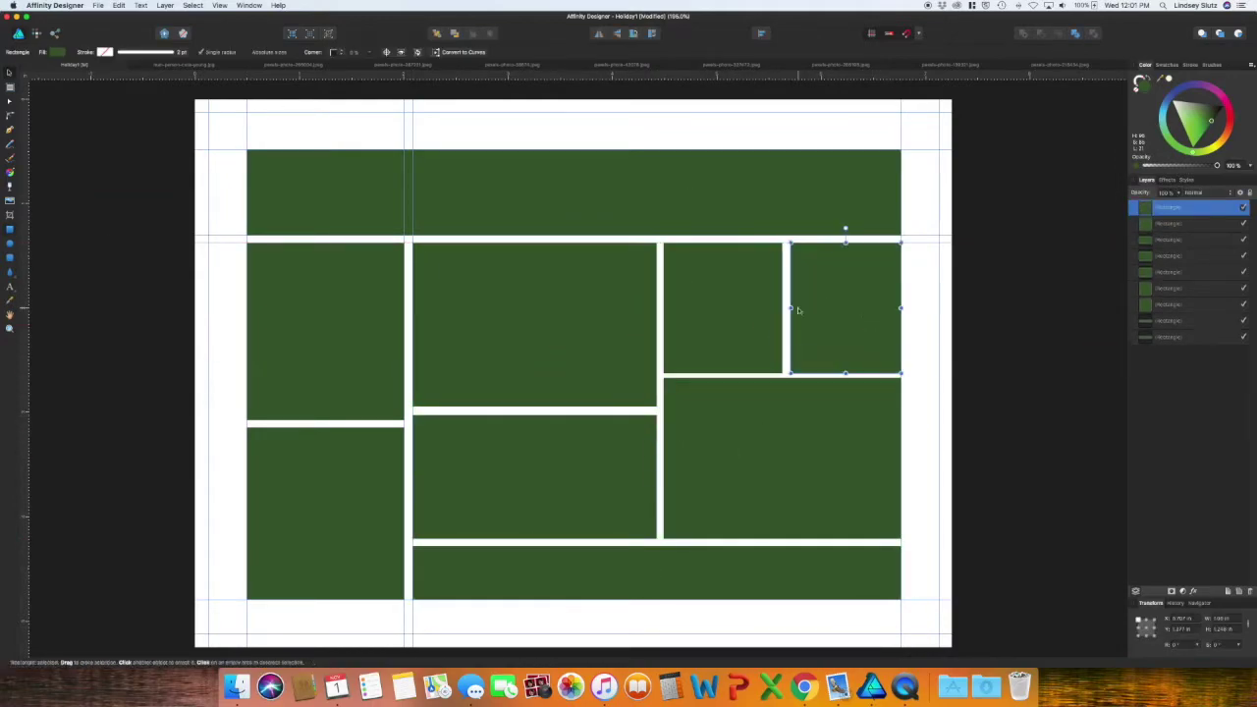
pyautogui.keyDown('shift'); pyautogui.click(786, 365); pyautogui.keyUp('shift')
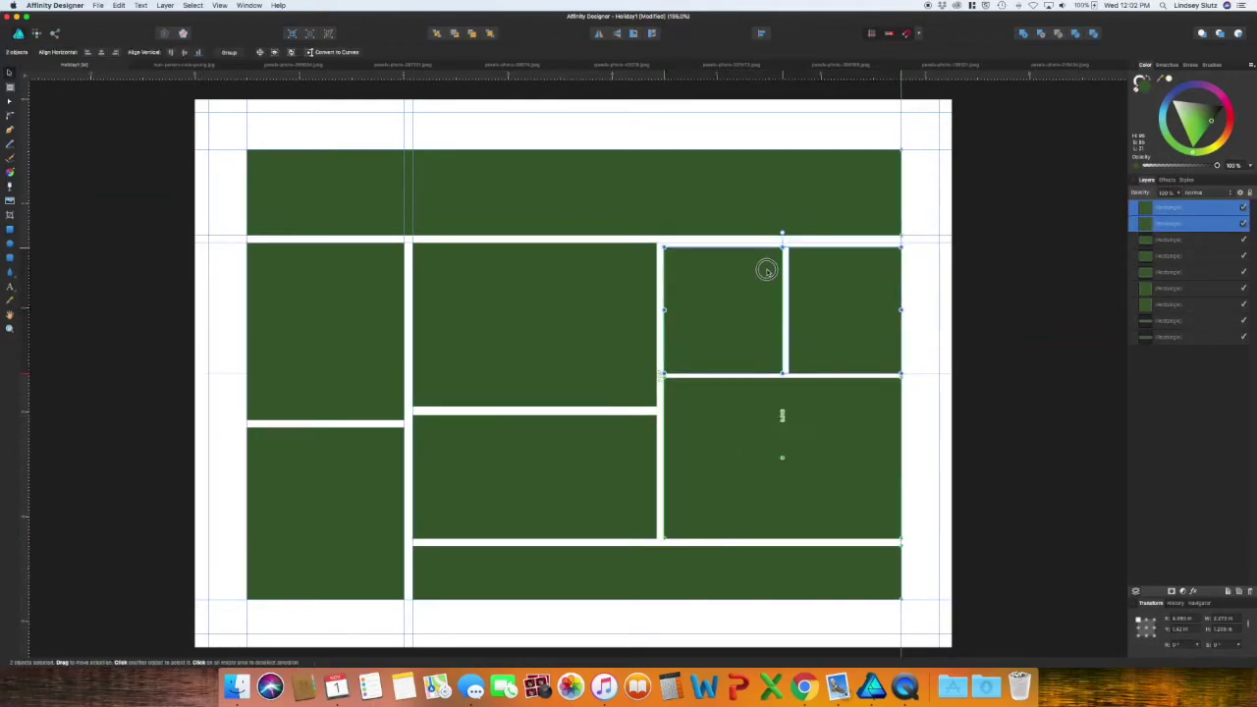
pyautogui.click(780, 374)
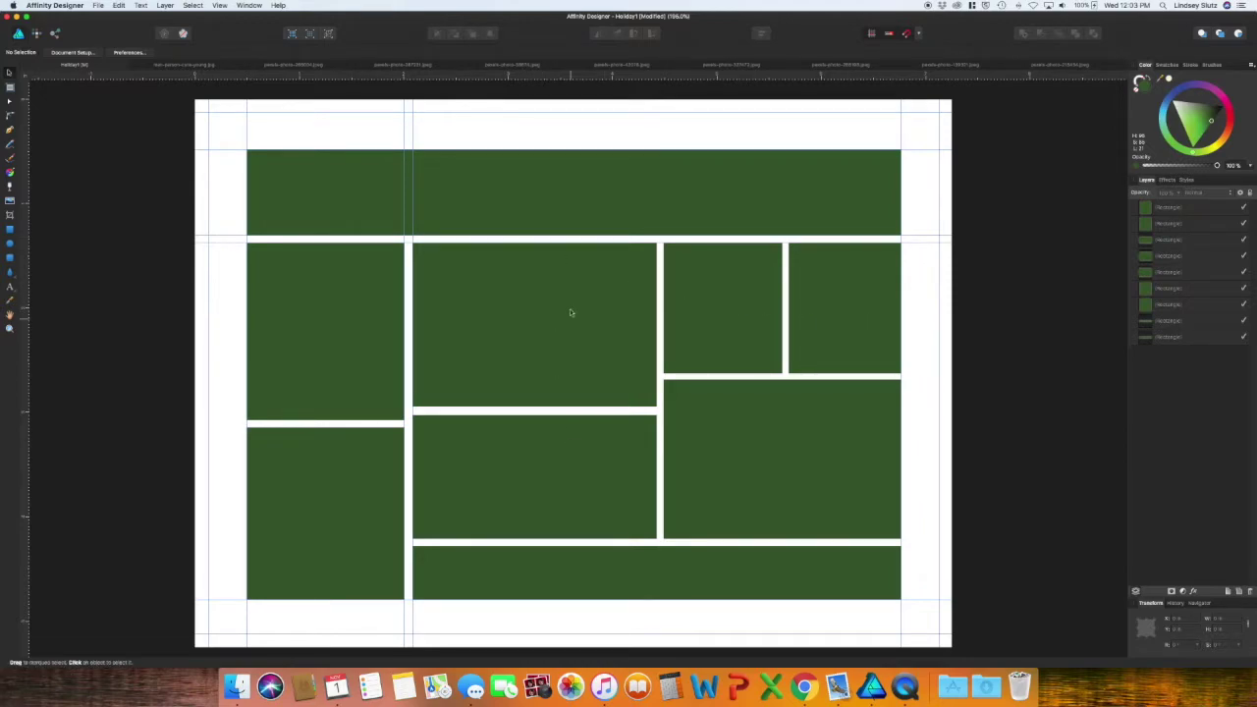
pyautogui.click(538, 191)
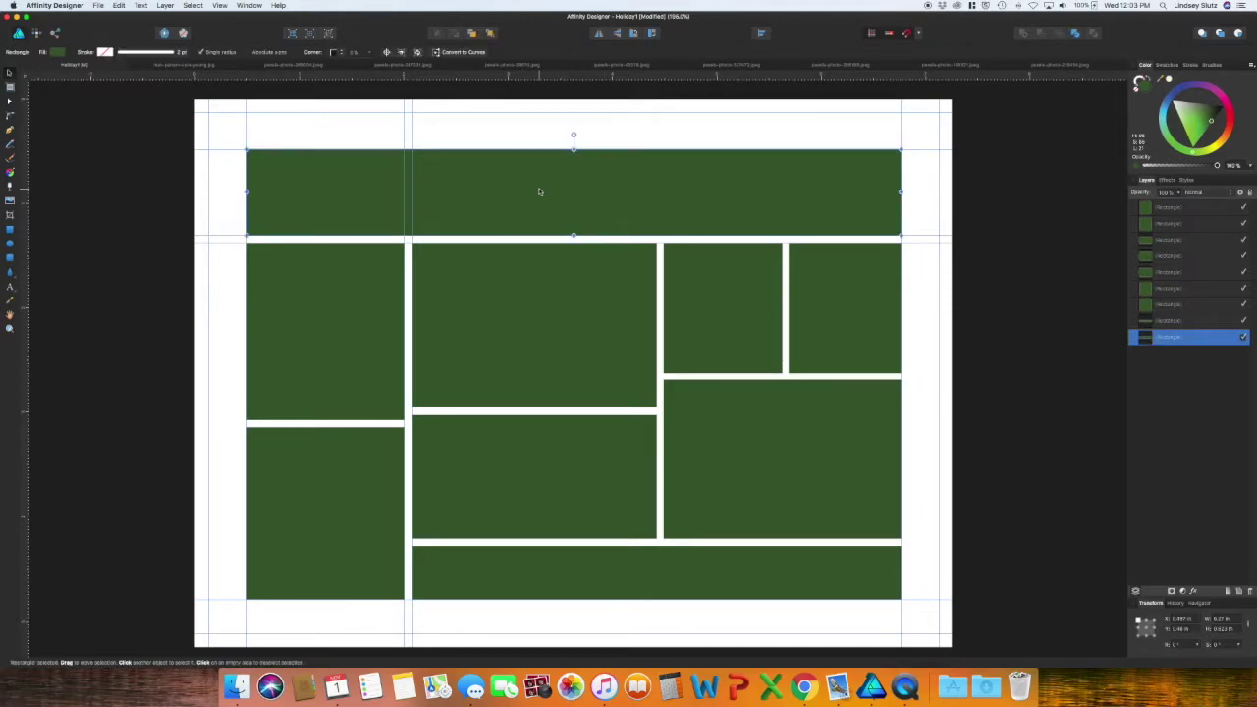
pyautogui.click(627, 577)
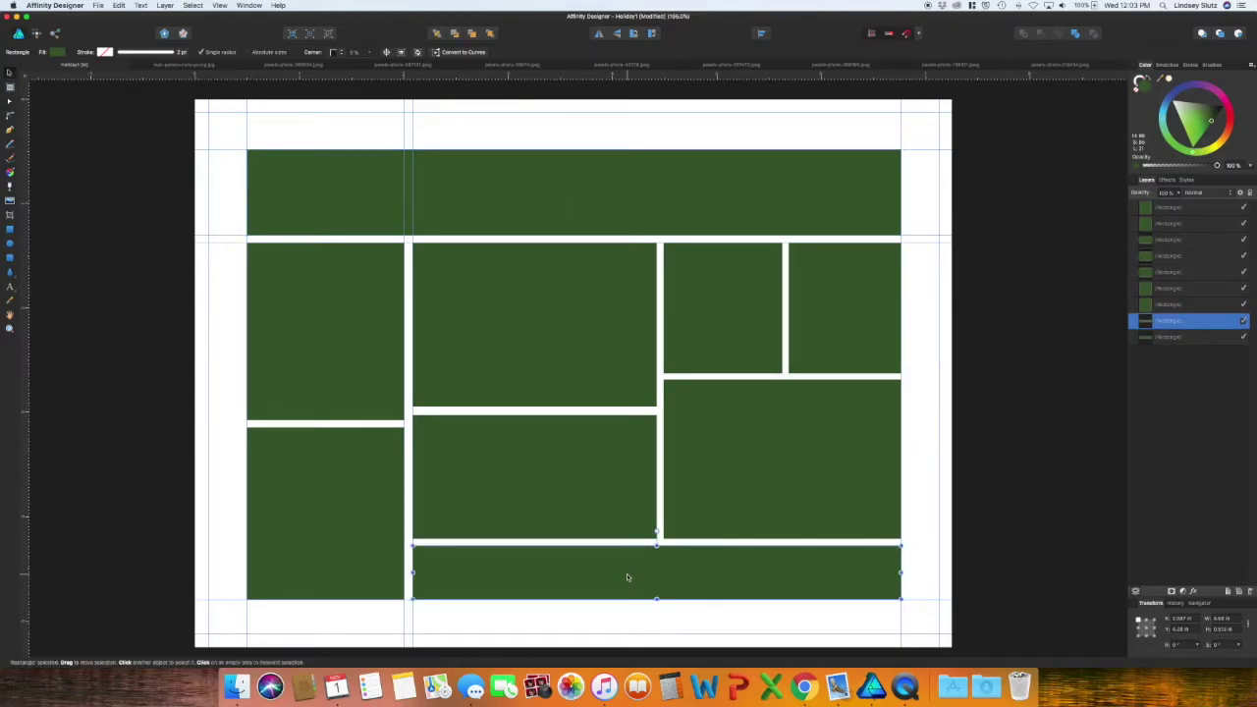
# - Paste the snow-heart hands photo, clip it into the lower-left rectangle and shrink it to fit
pyautogui.click(279, 66)
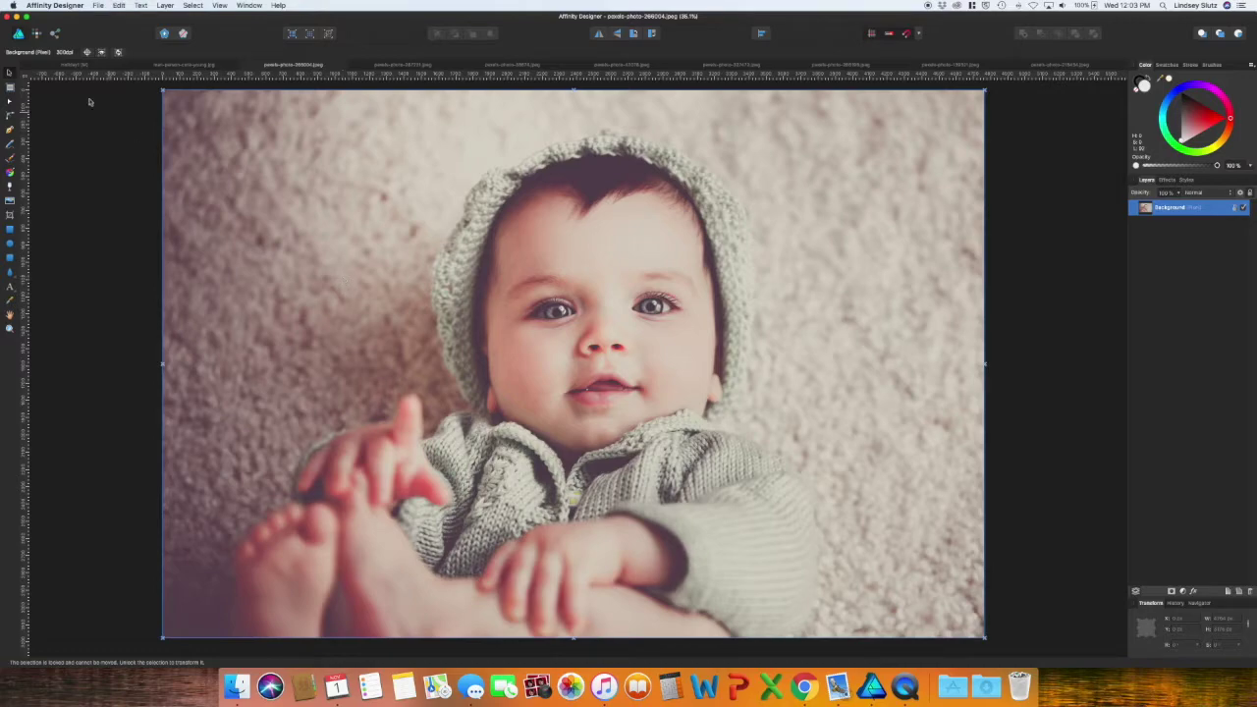
pyautogui.click(401, 65)
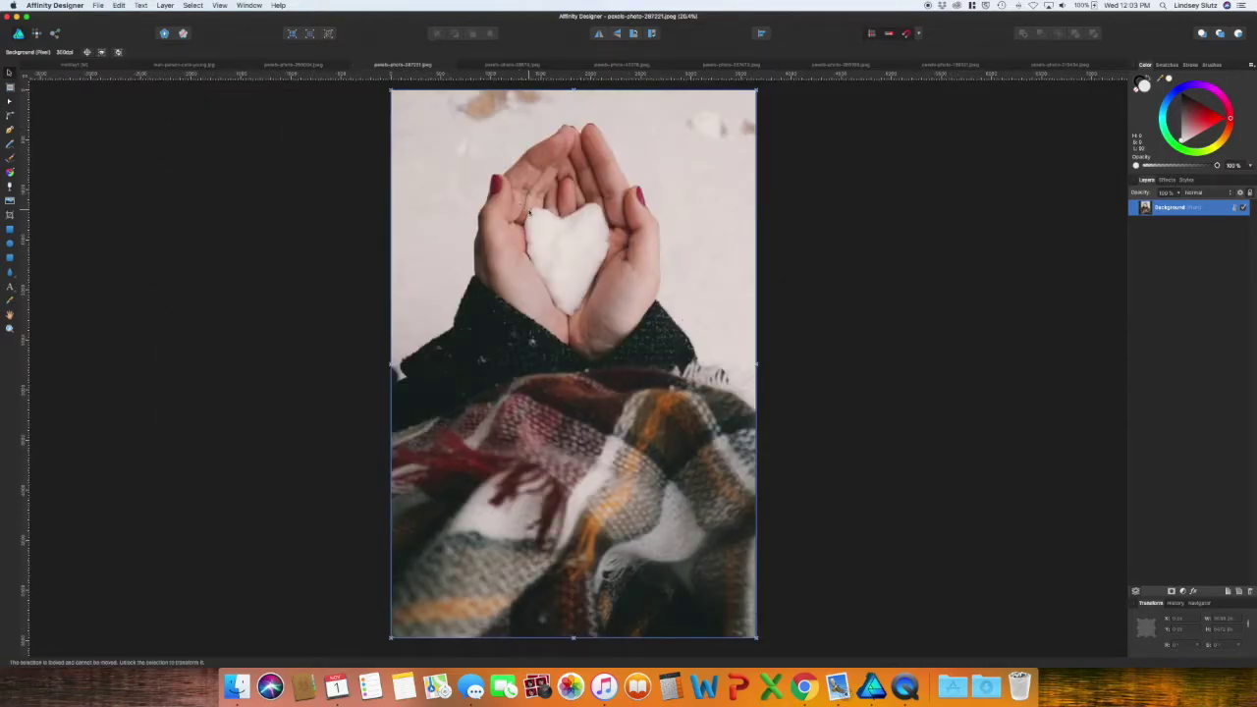
pyautogui.click(113, 67)
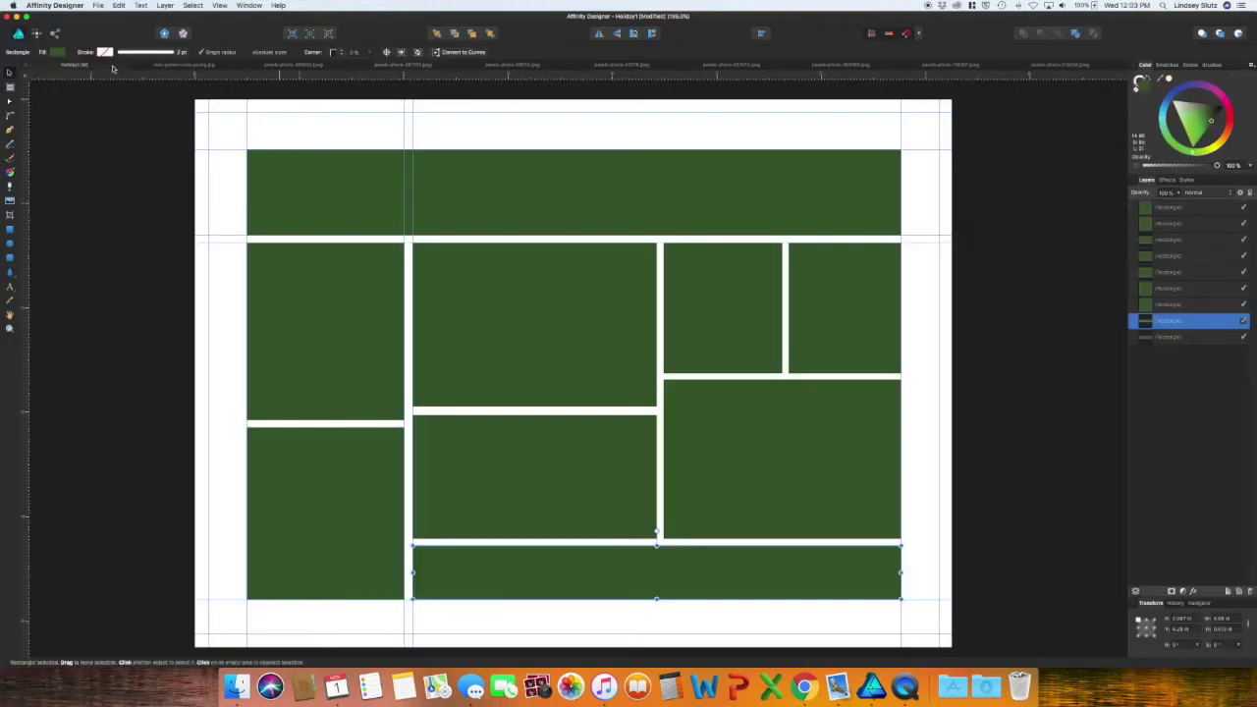
pyautogui.press('super+v')
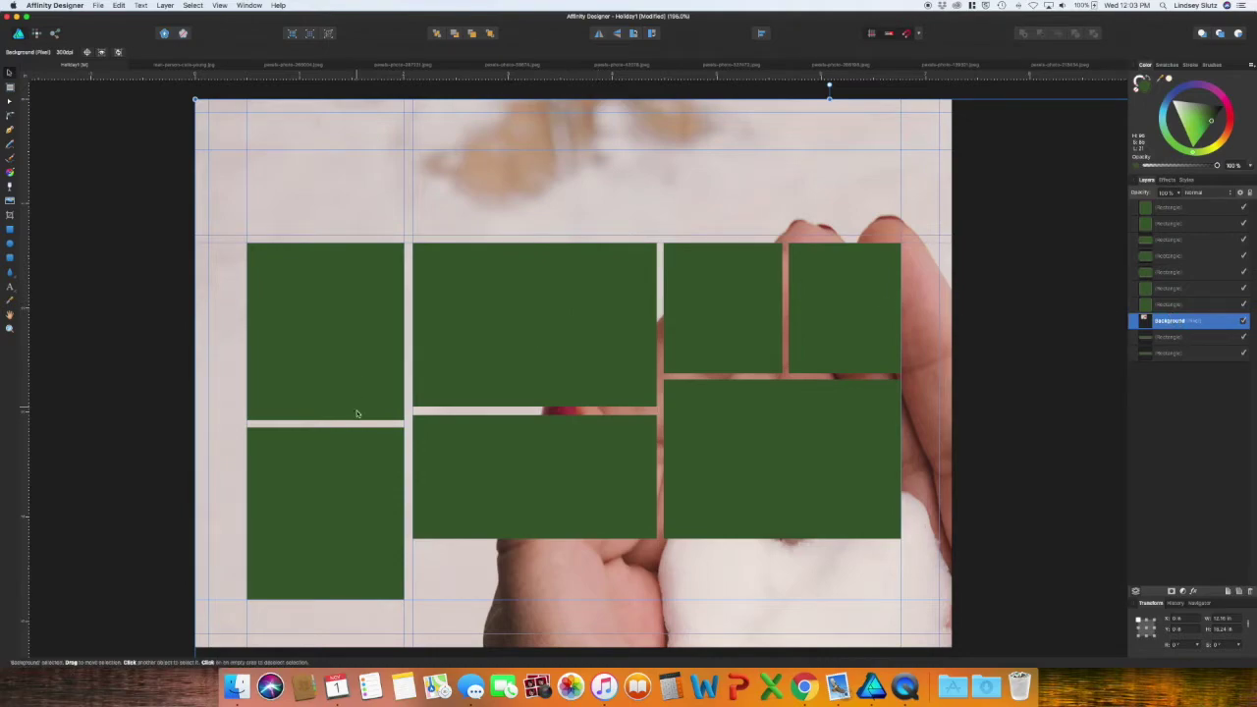
pyautogui.click(367, 487)
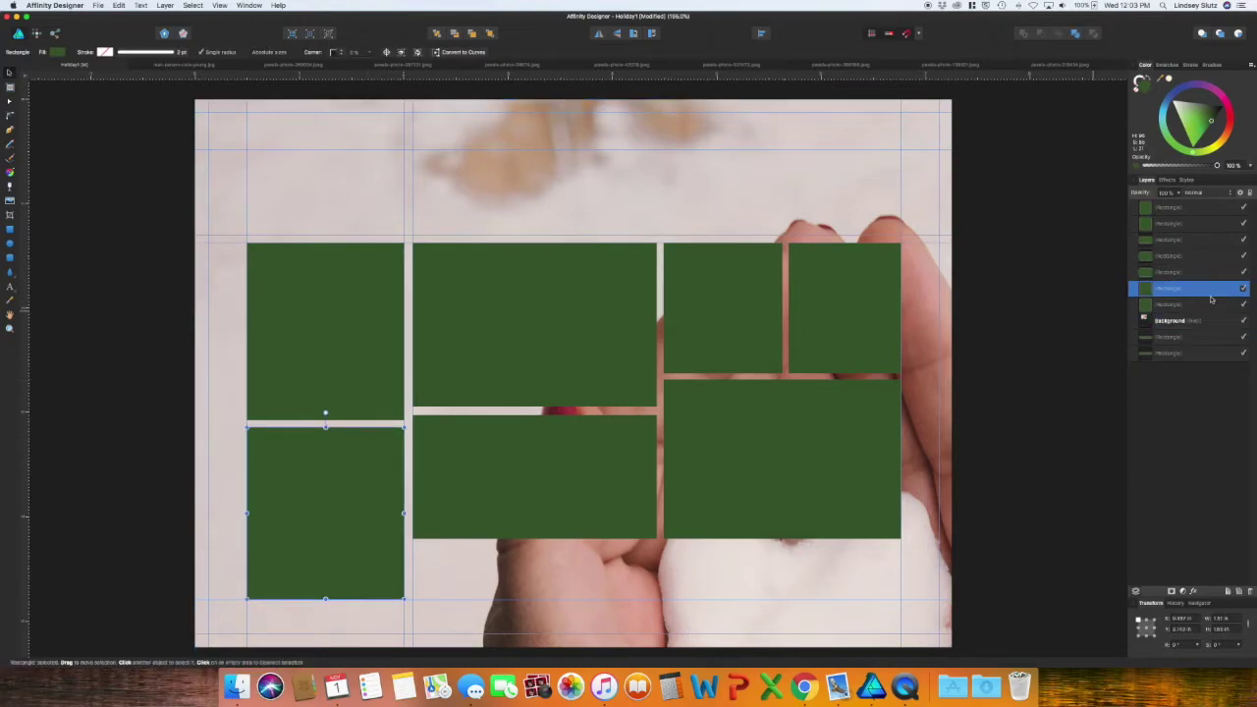
pyautogui.moveTo(1191, 290); pyautogui.dragTo(1171, 295)
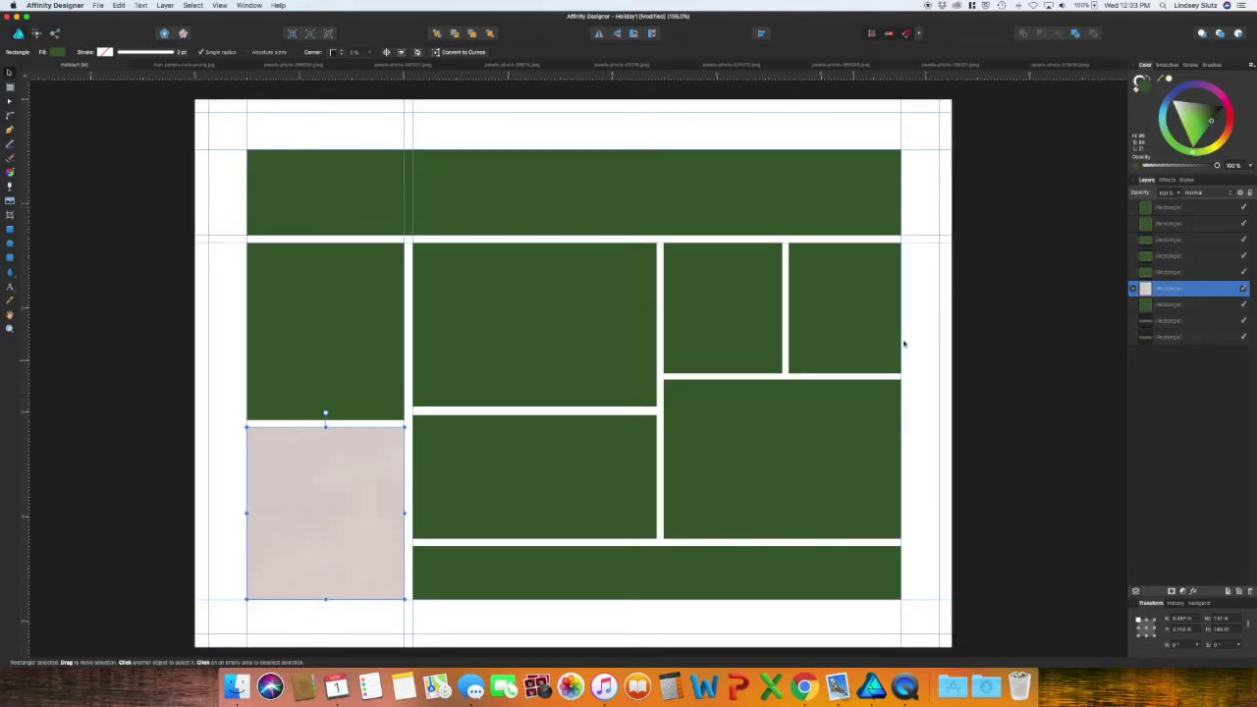
pyautogui.click(1134, 289)
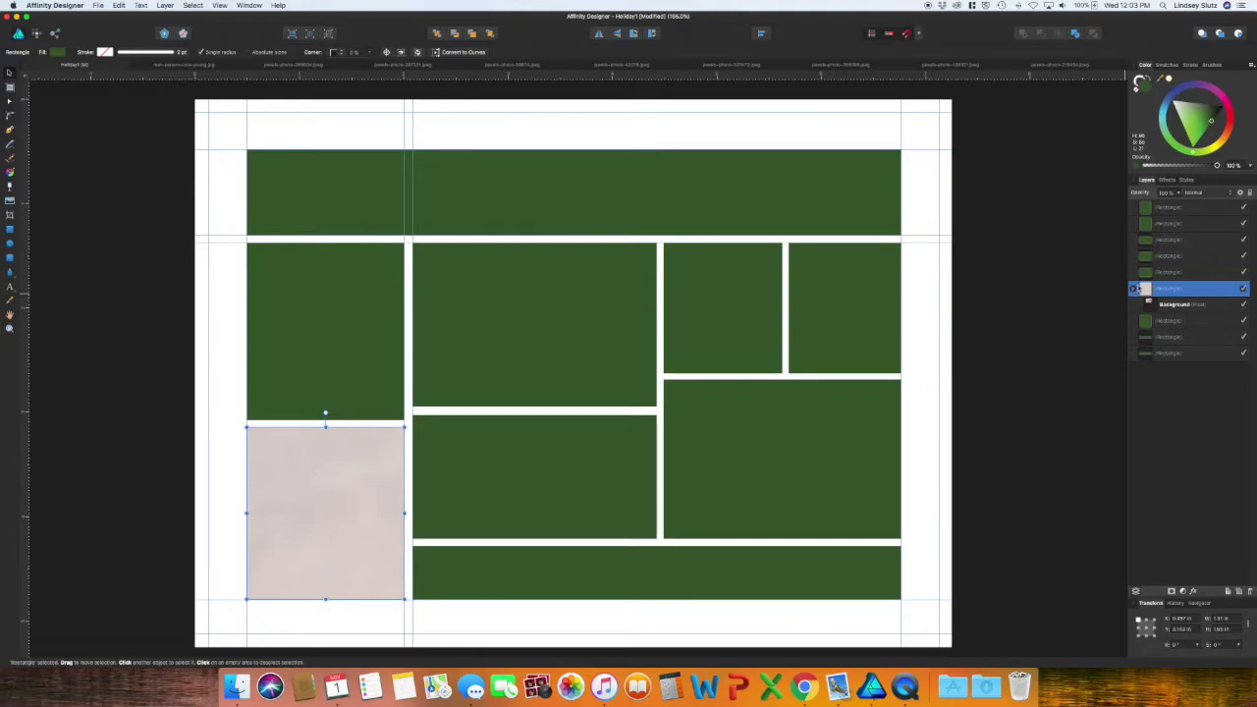
pyautogui.click(1169, 304)
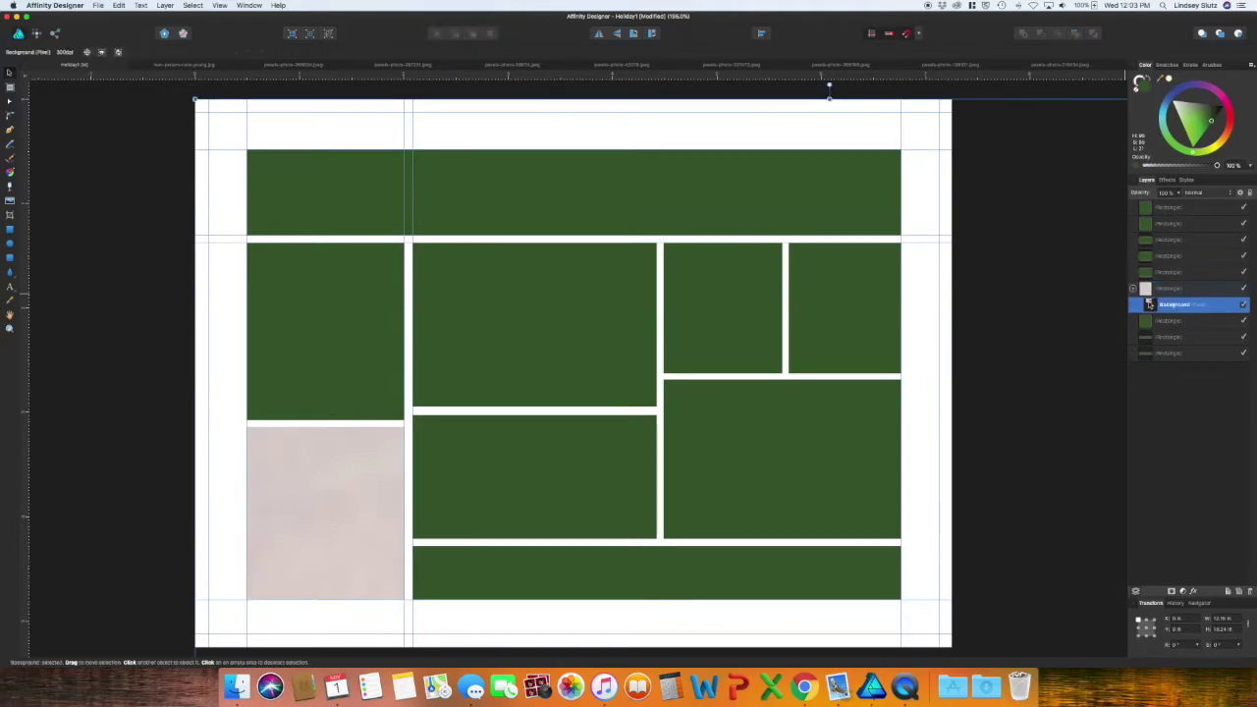
pyautogui.scroll(-6, 655, 287)
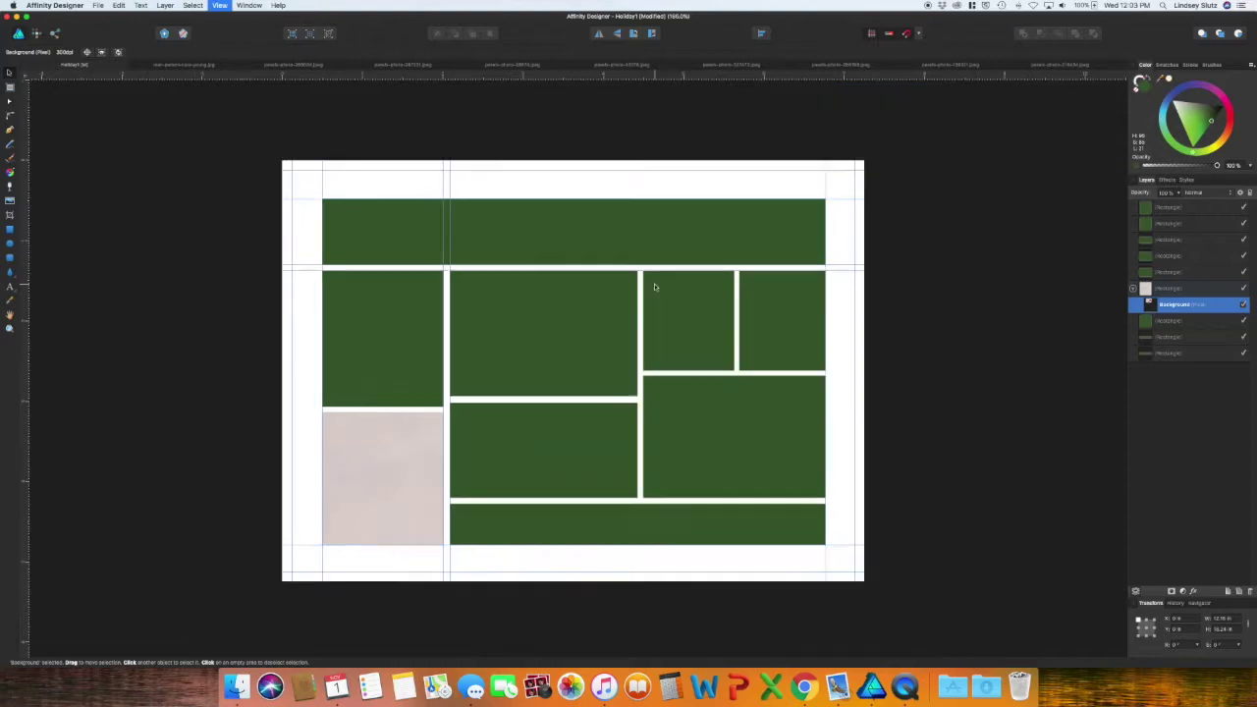
pyautogui.scroll(-3, 655, 287)
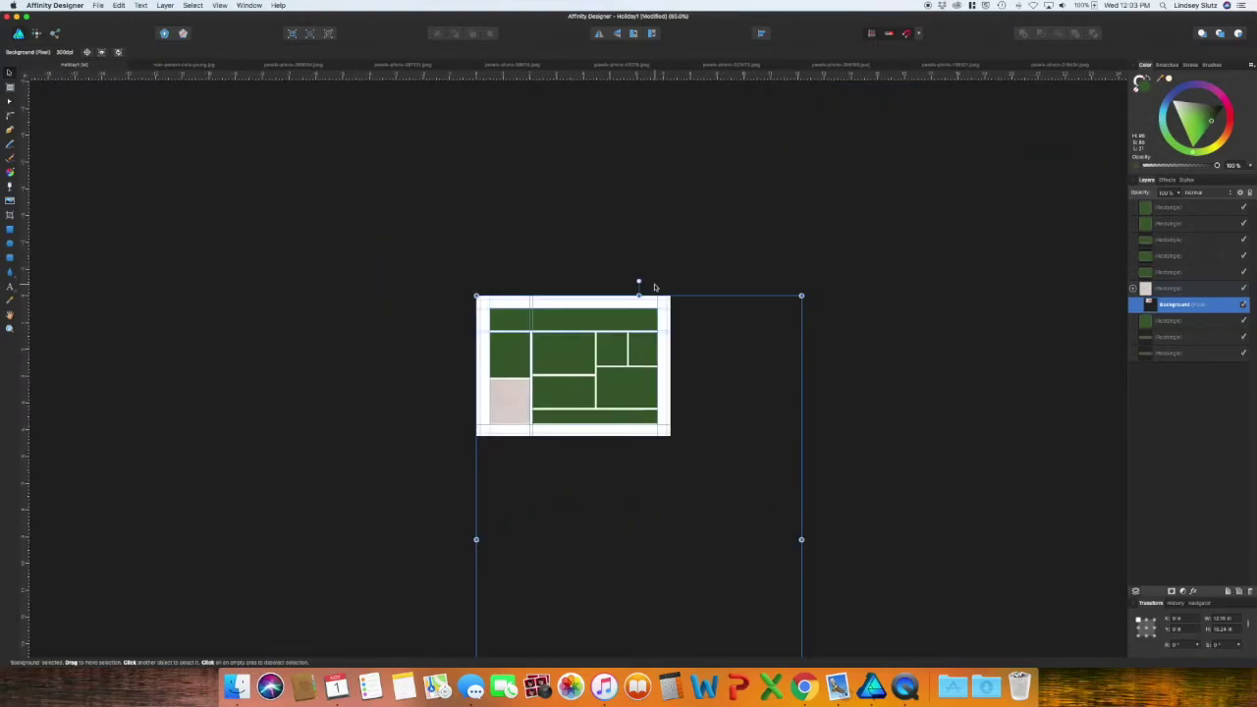
pyautogui.moveTo(801, 296); pyautogui.dragTo(471, 415)
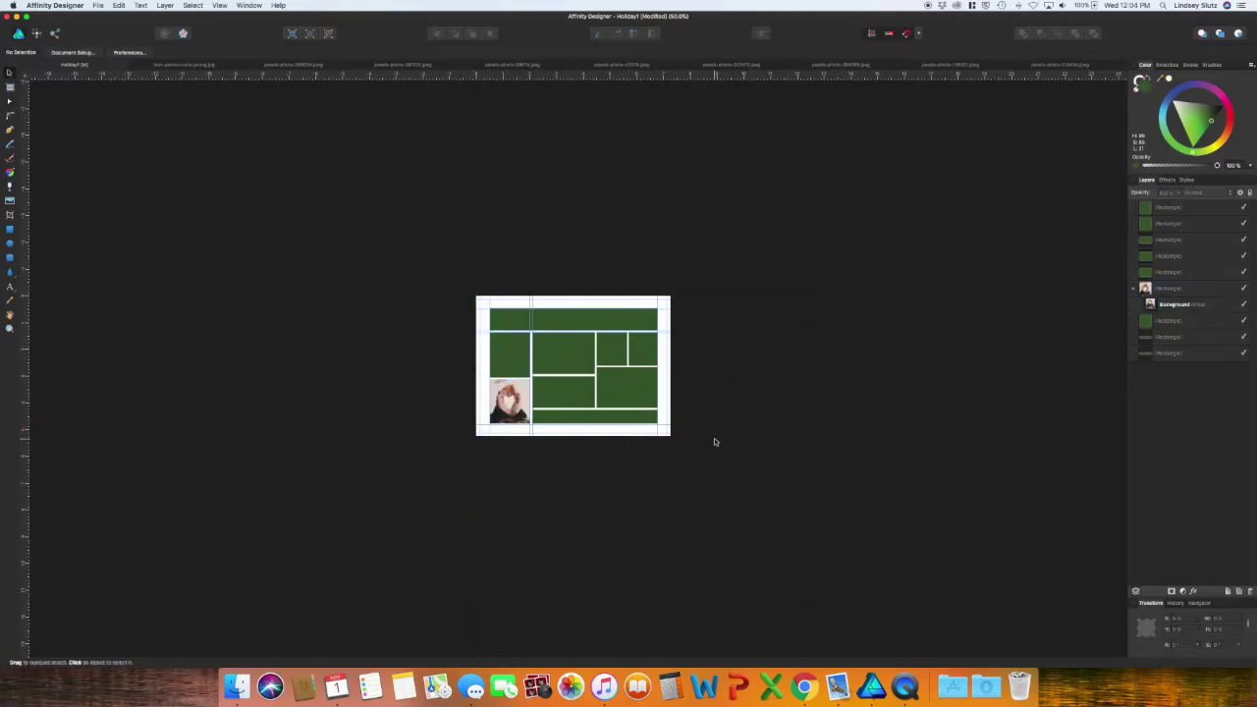
# - Fit the snowy walk photo into the top-right cell
pyautogui.click(689, 64)
pyautogui.click(568, 64)
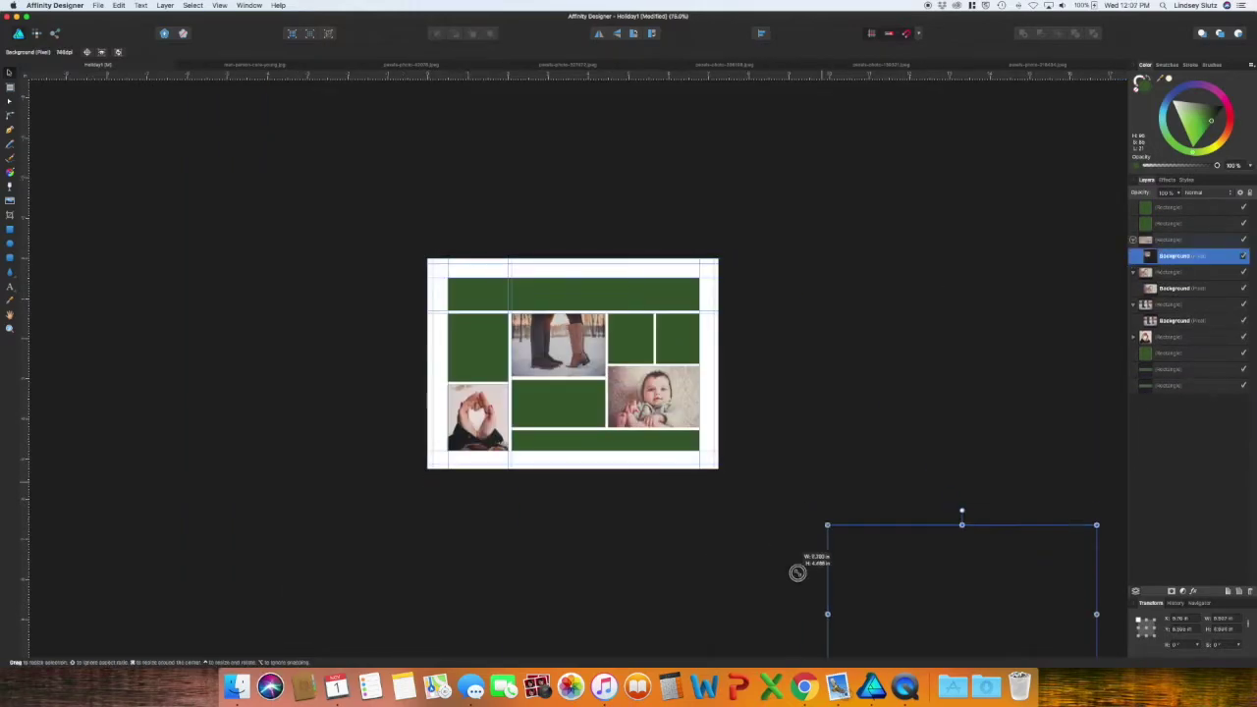
pyautogui.click(298, 69)
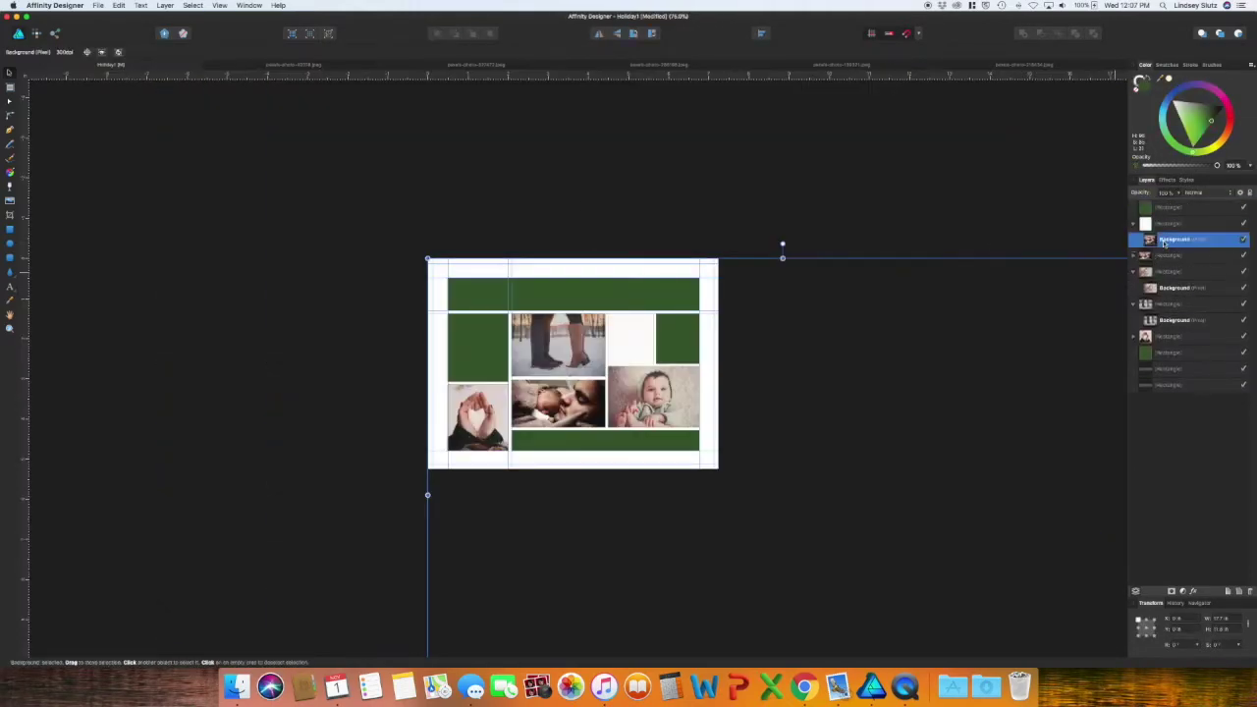
pyautogui.moveTo(612, 289); pyautogui.dragTo(681, 345)
pyautogui.press('super+d')
pyautogui.press('super+0')
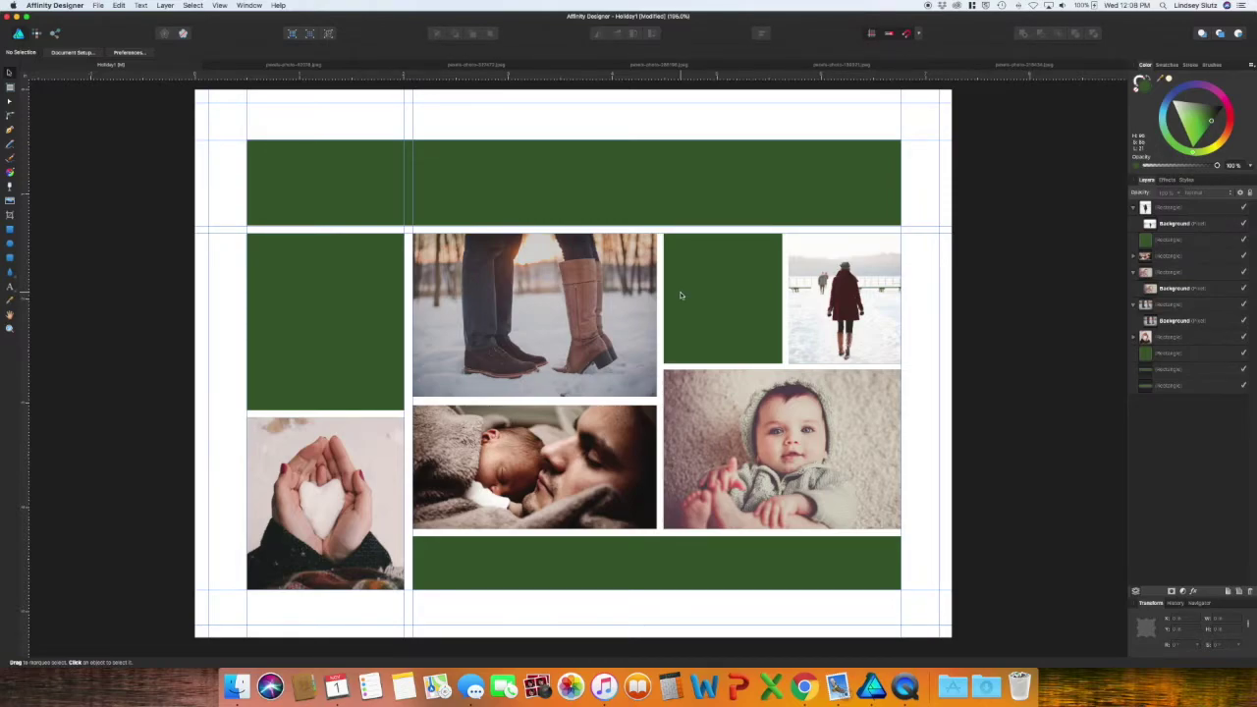
pyautogui.click(731, 311)
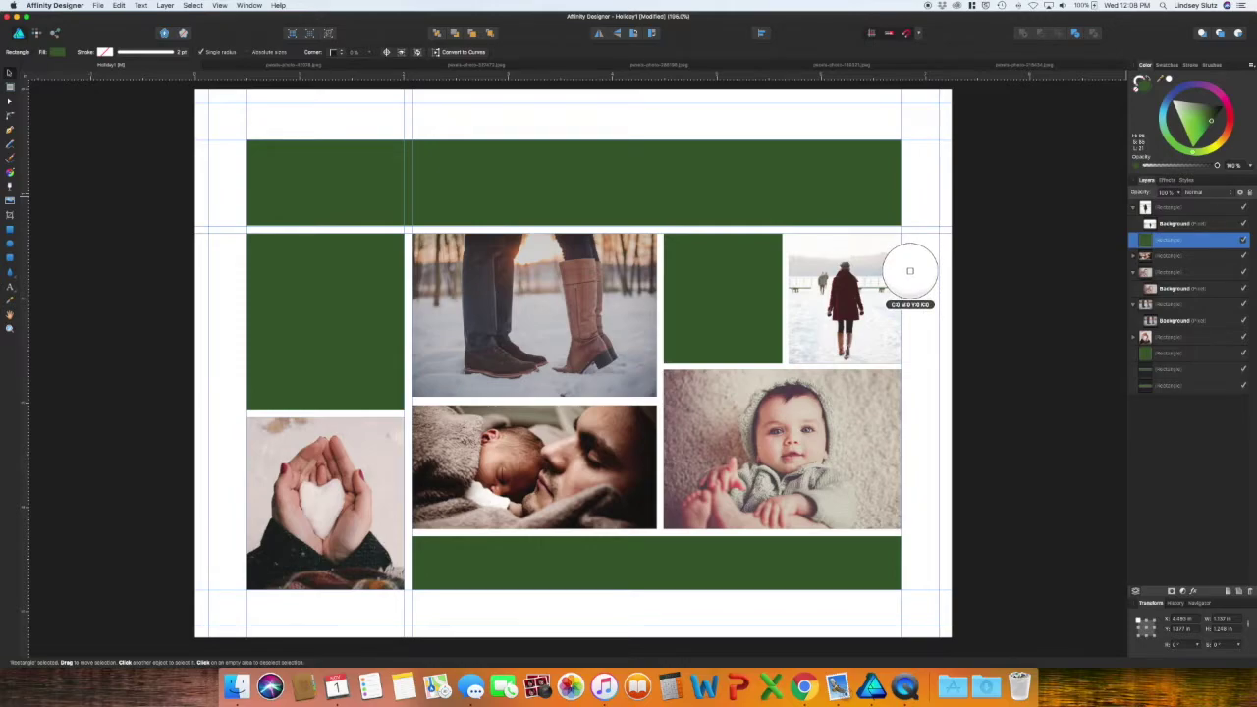
# - Fill the right empty rectangle maroon and the left empty rectangle dark green
pyautogui.click(835, 314)
pyautogui.click(324, 321)
pyautogui.click(613, 250)
pyautogui.click(364, 589)
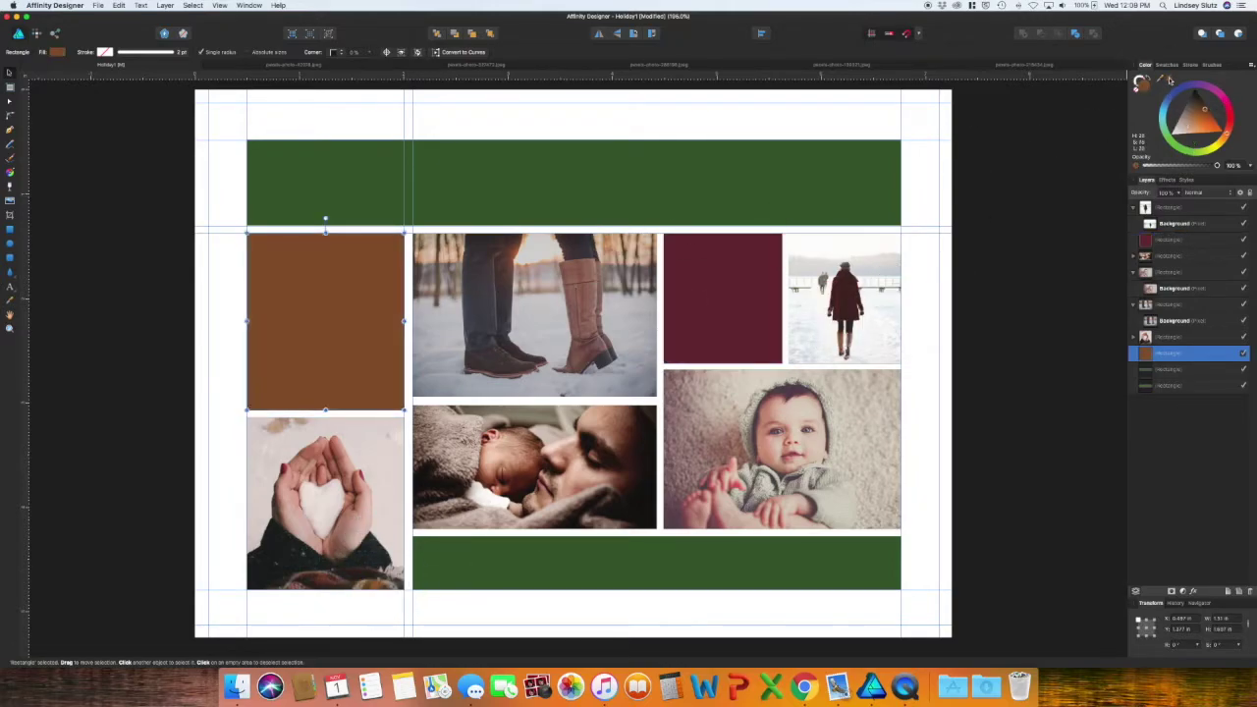
pyautogui.click(295, 587)
pyautogui.press('Escape')
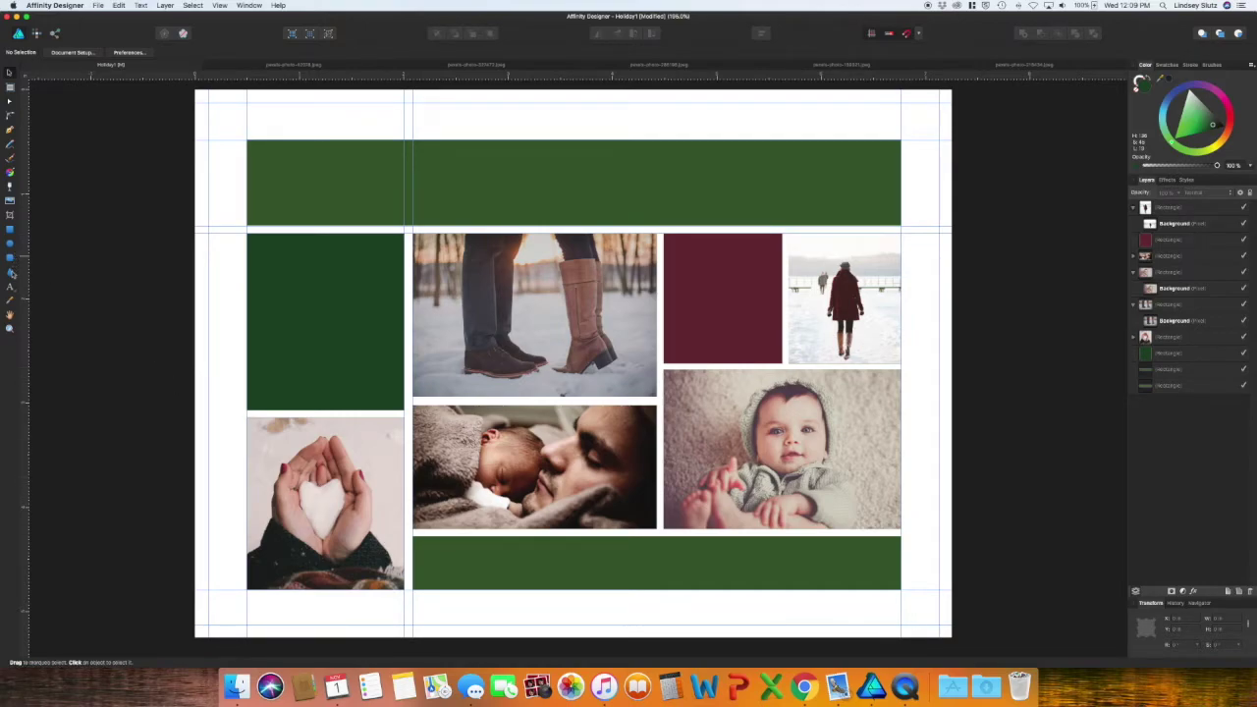
# - Draw a heart in the maroon rectangle with a cream fill sampled from the baby photo
pyautogui.click(11, 272)
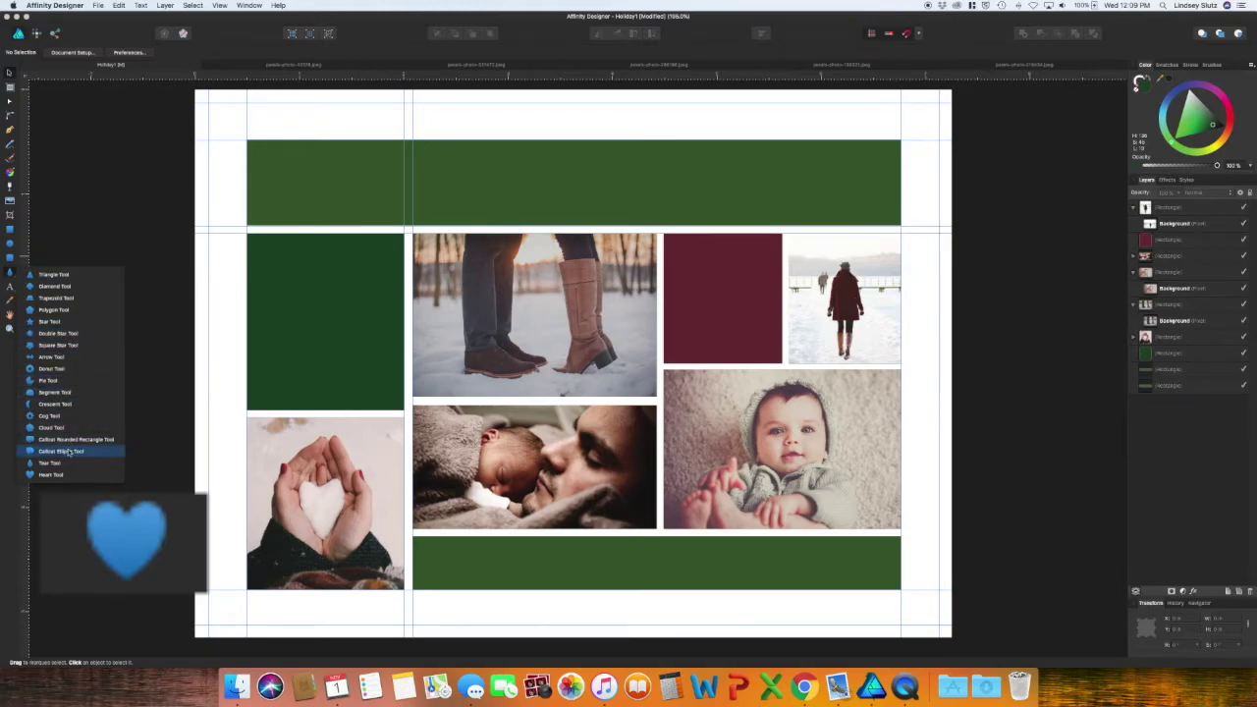
pyautogui.click(51, 475)
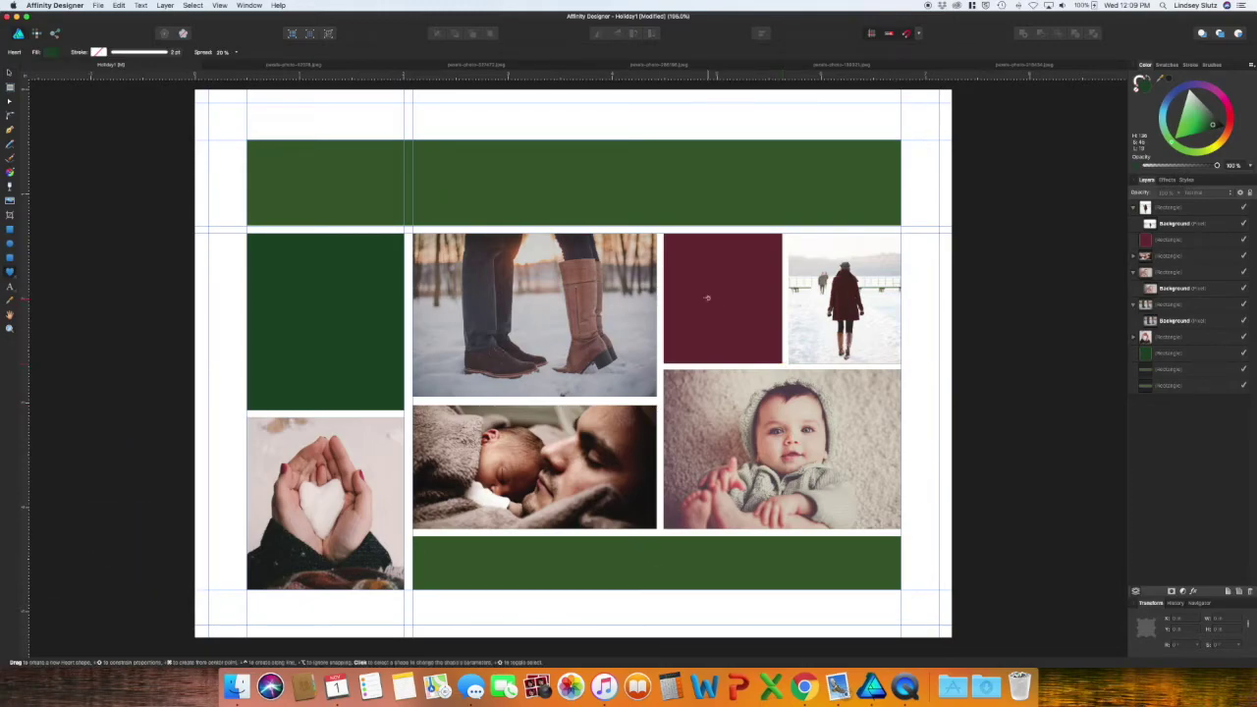
pyautogui.moveTo(695, 272); pyautogui.dragTo(758, 335)
pyautogui.moveTo(1125, 138); pyautogui.dragTo(760, 380)
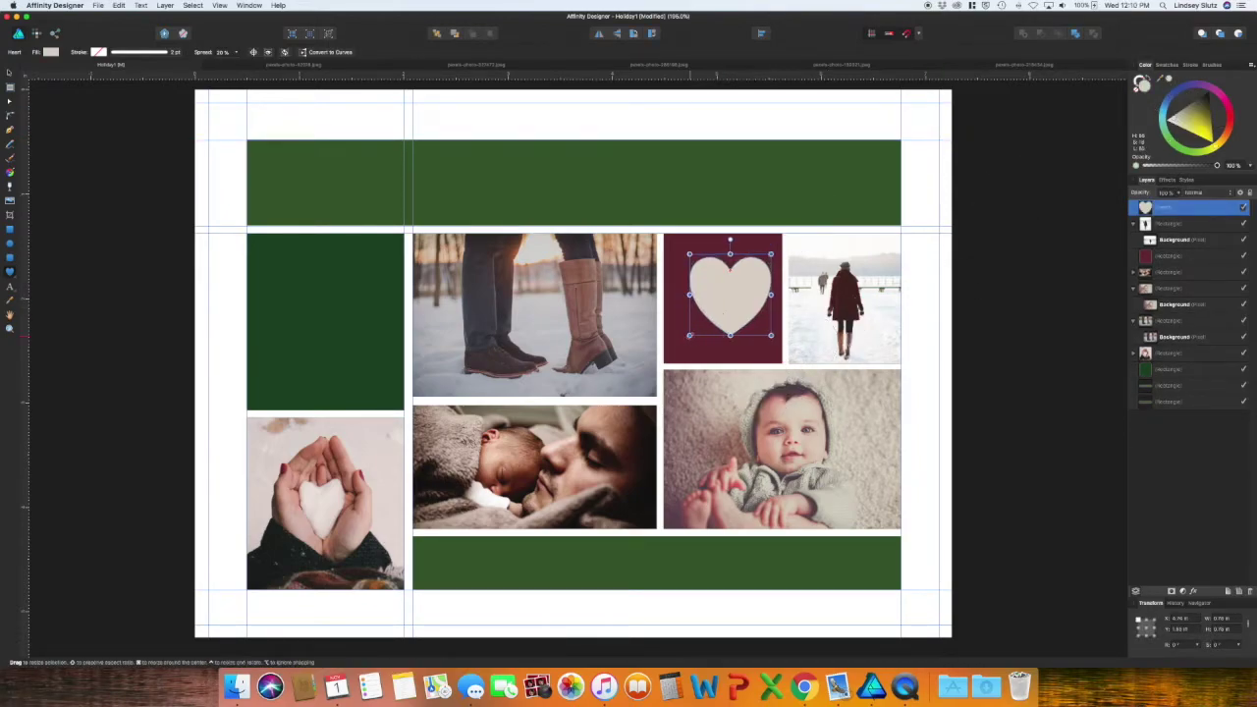
pyautogui.press('Escape')
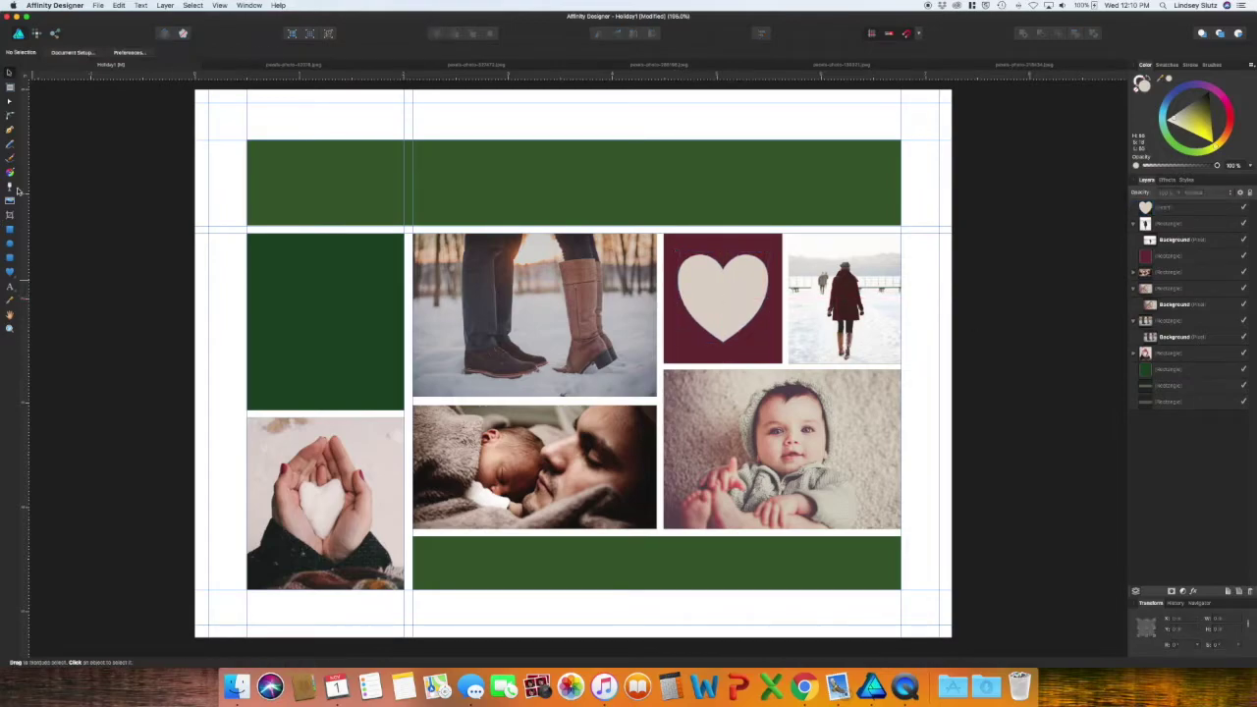
pyautogui.click(10, 130)
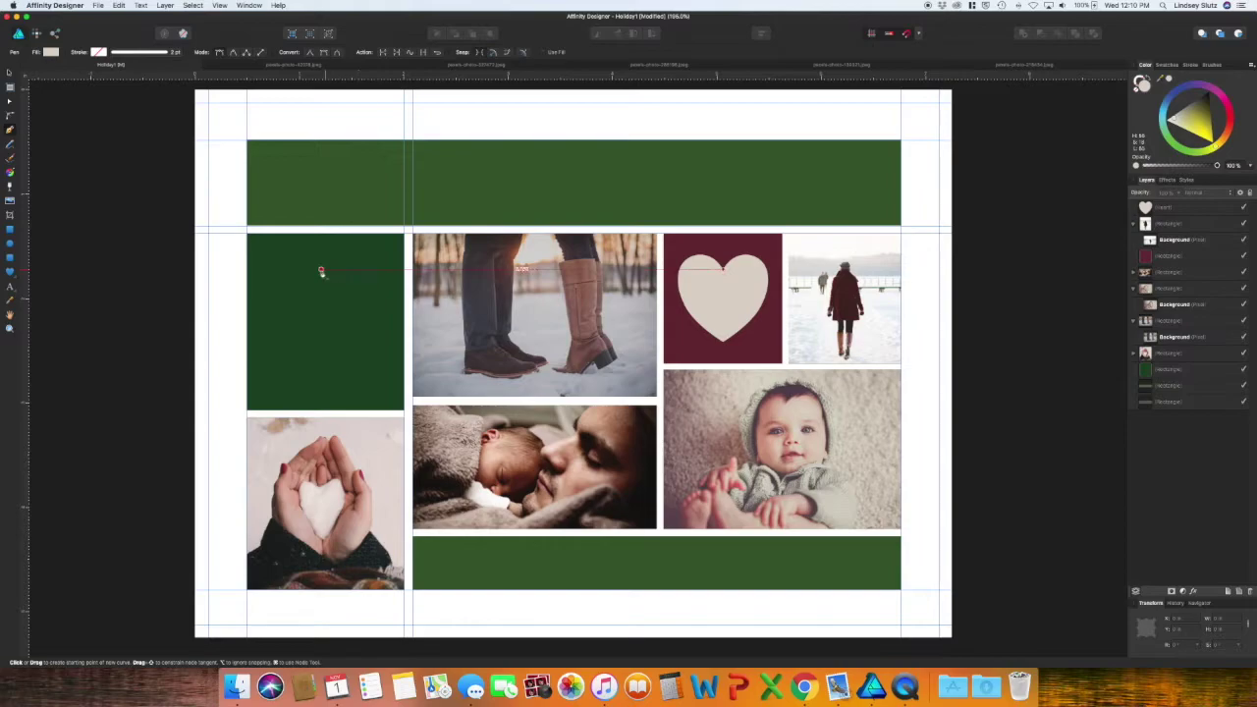
# - Draw a vertical light grey line in the green cell with a 3.5 pt stroke
pyautogui.click(320, 270)
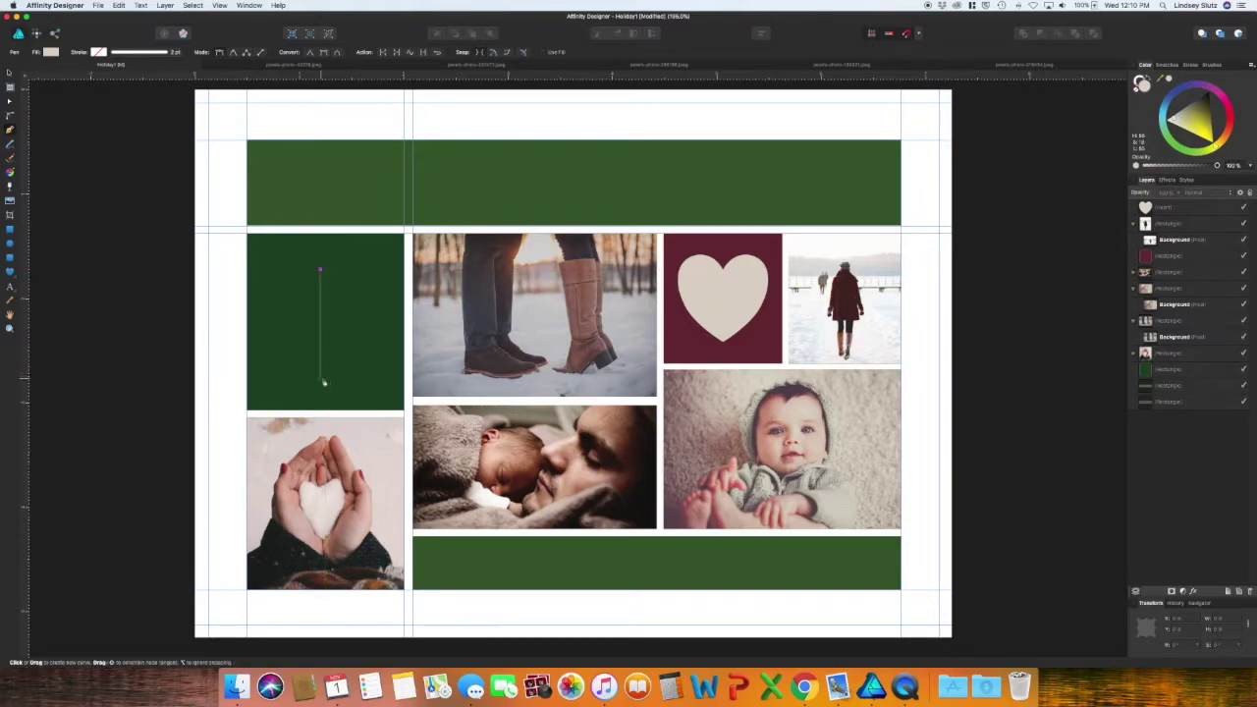
pyautogui.click(322, 381)
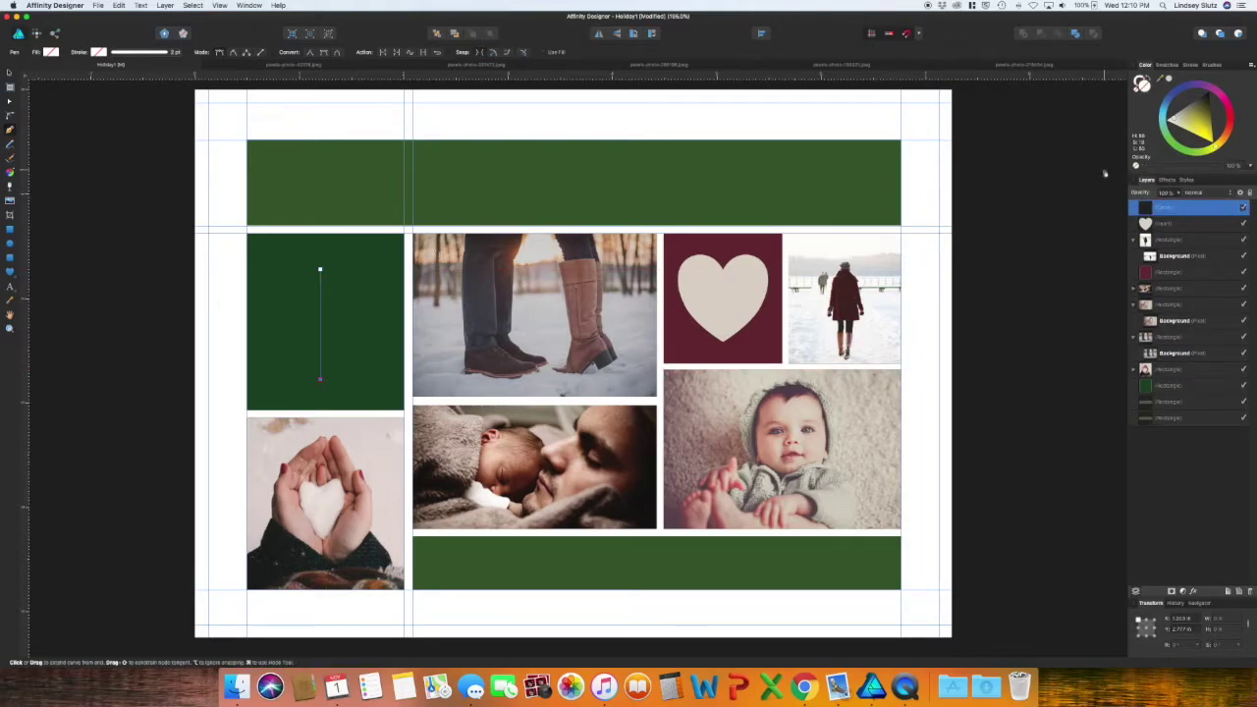
pyautogui.click(1168, 84)
pyautogui.click(172, 51)
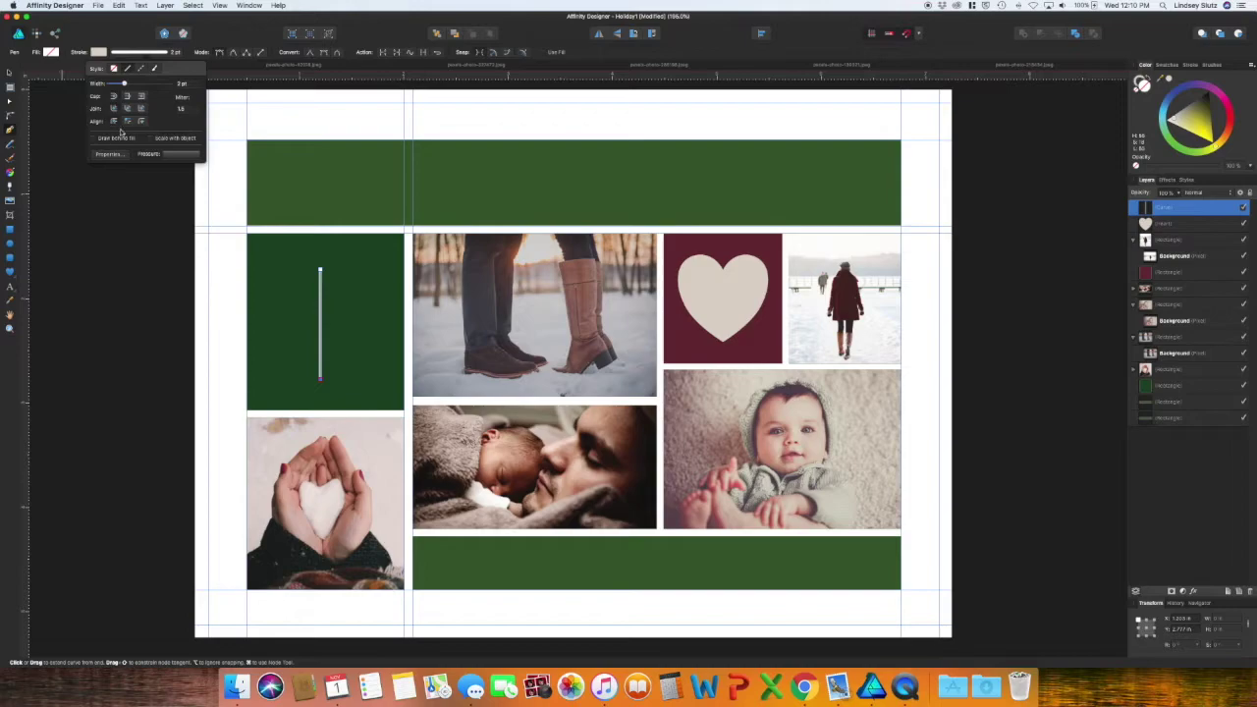
pyautogui.click(9, 74)
pyautogui.click(78, 216)
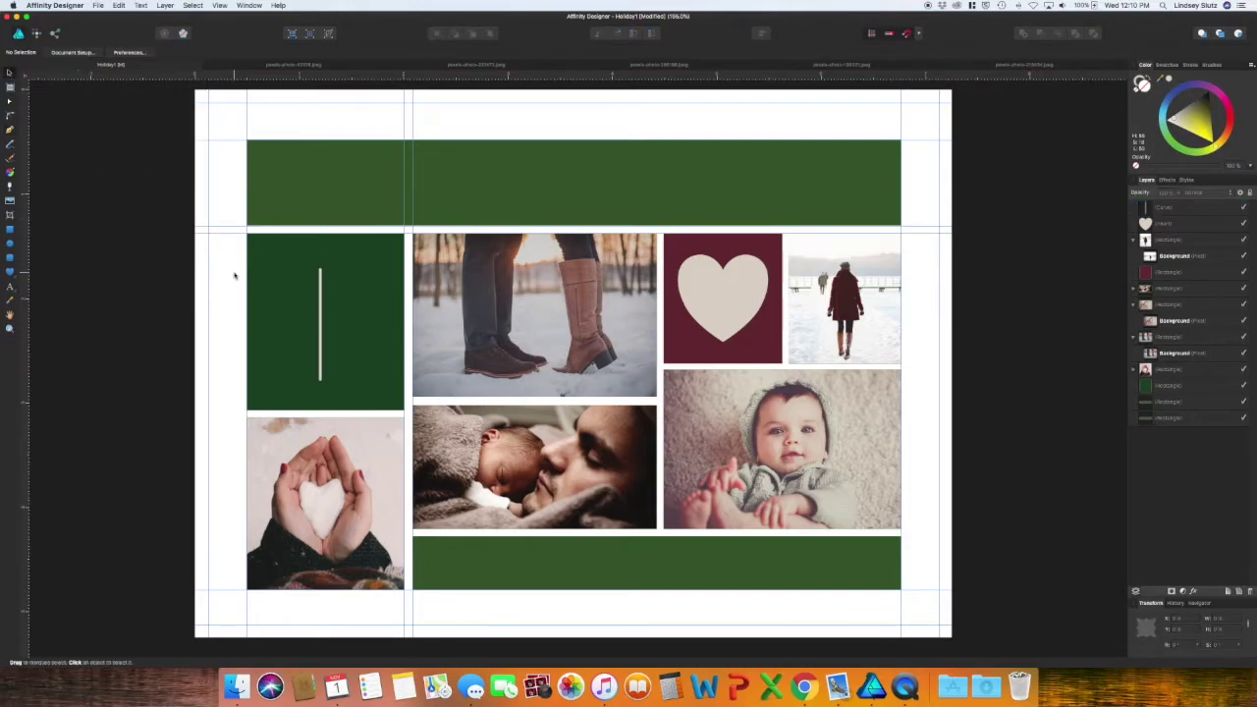
pyautogui.click(321, 334)
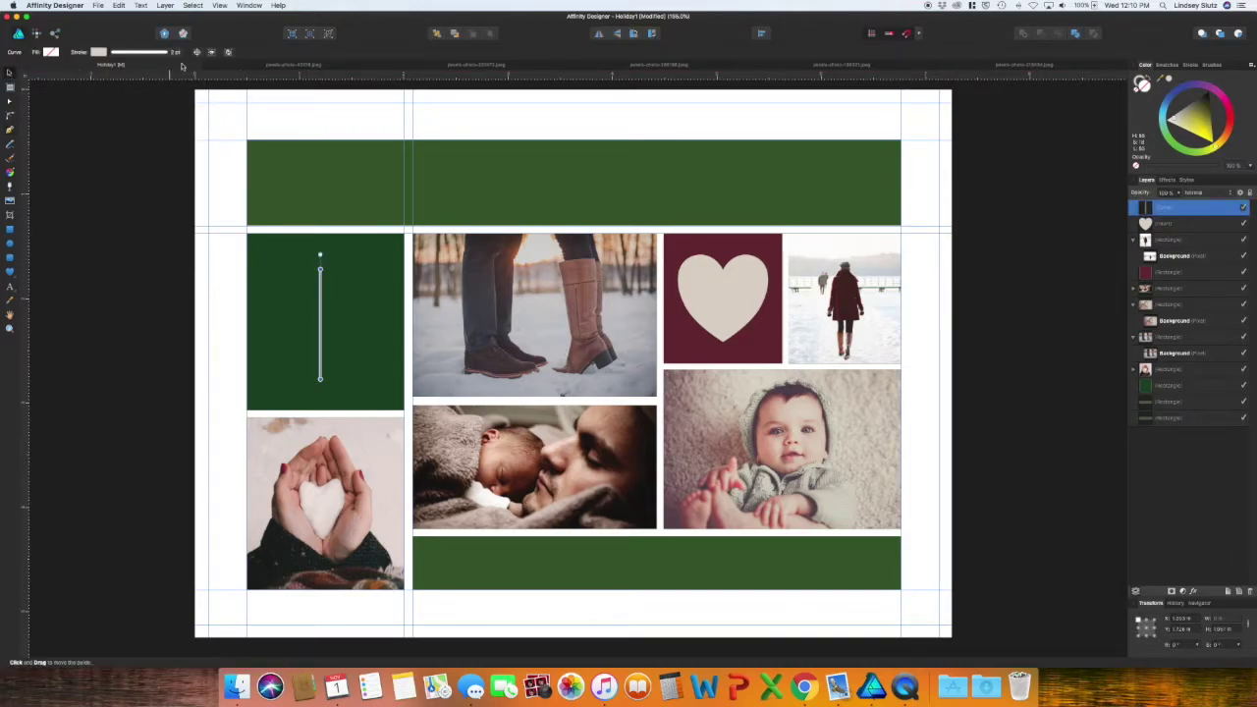
pyautogui.click(135, 54)
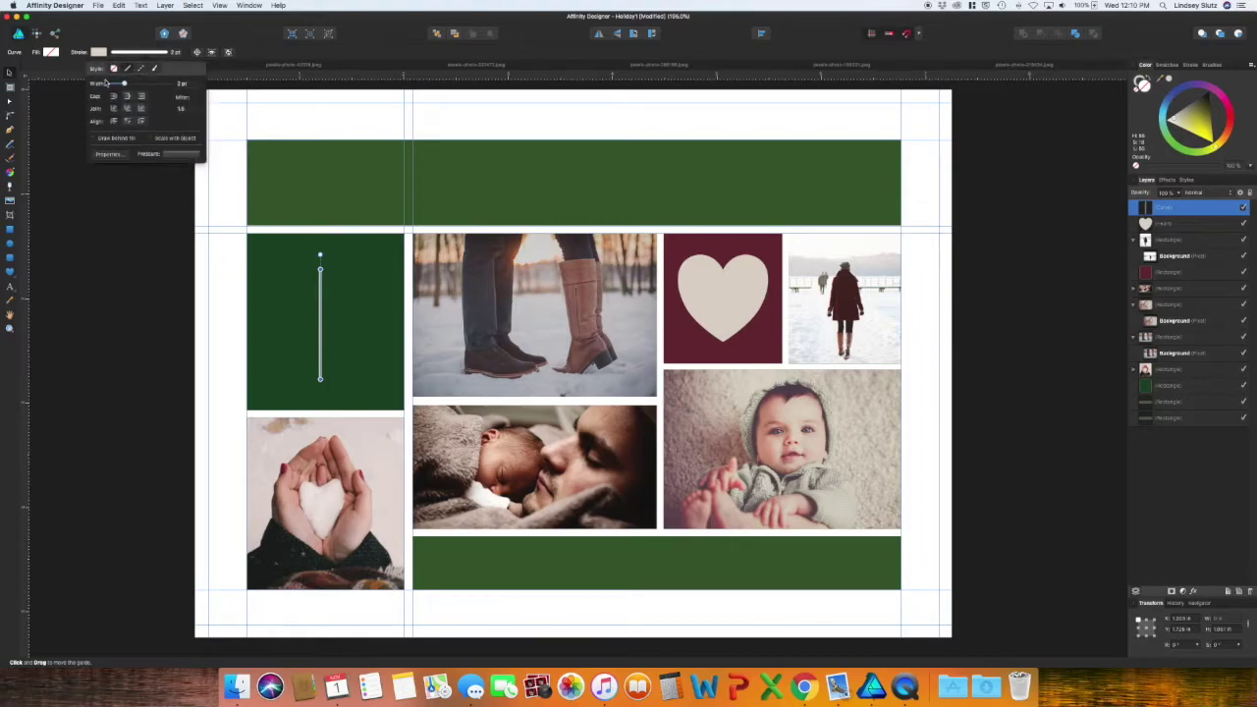
pyautogui.moveTo(125, 84); pyautogui.dragTo(133, 84)
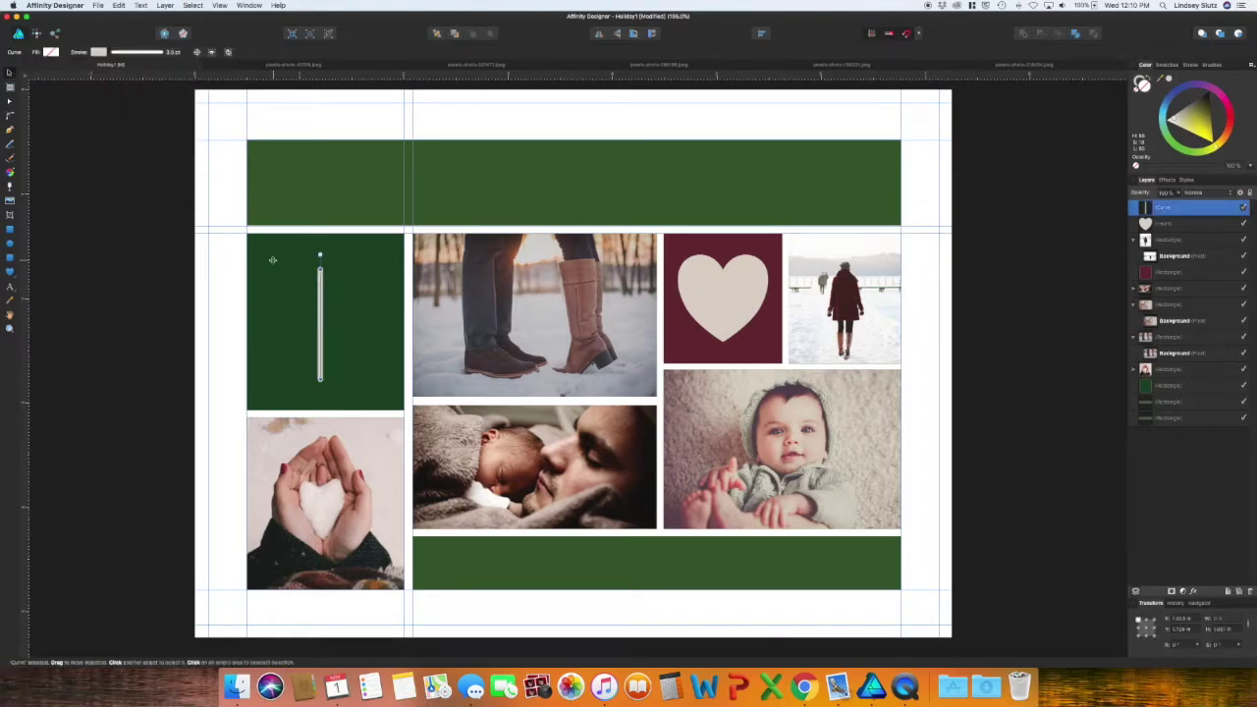
# - Add V-shaped tips to both ends of the stick and group them into one arm
pyautogui.click(10, 130)
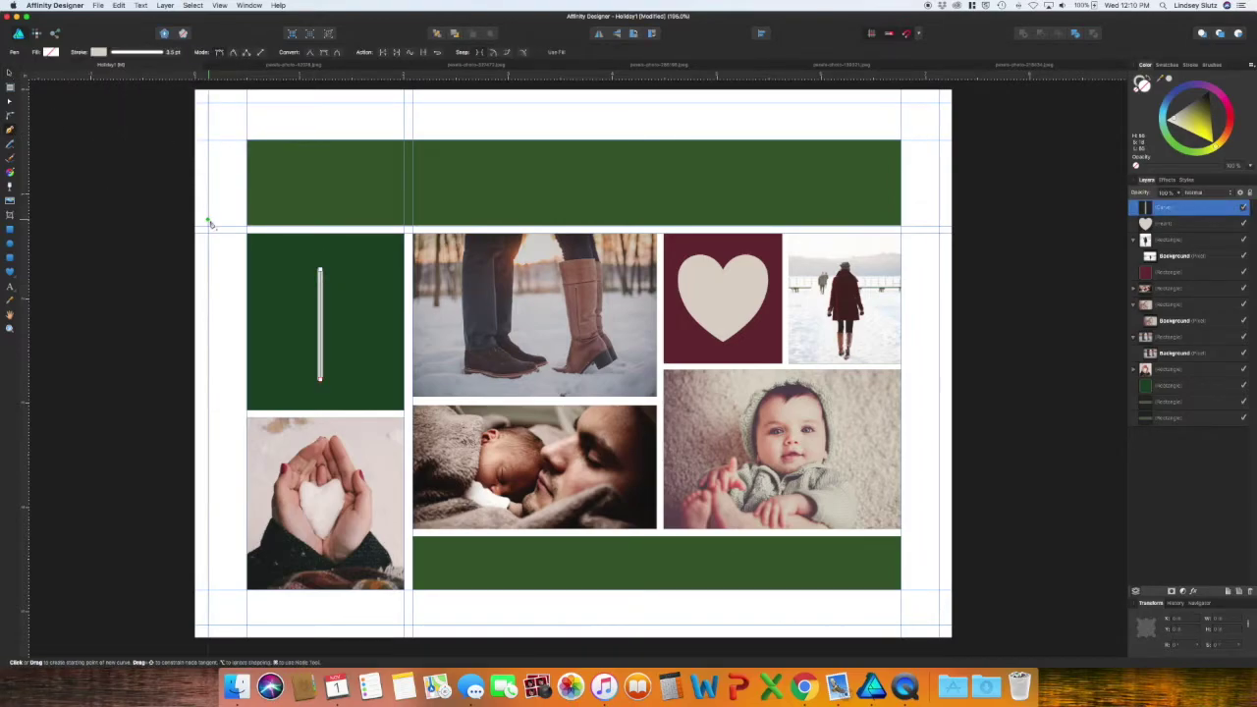
pyautogui.click(307, 276)
pyautogui.click(321, 286)
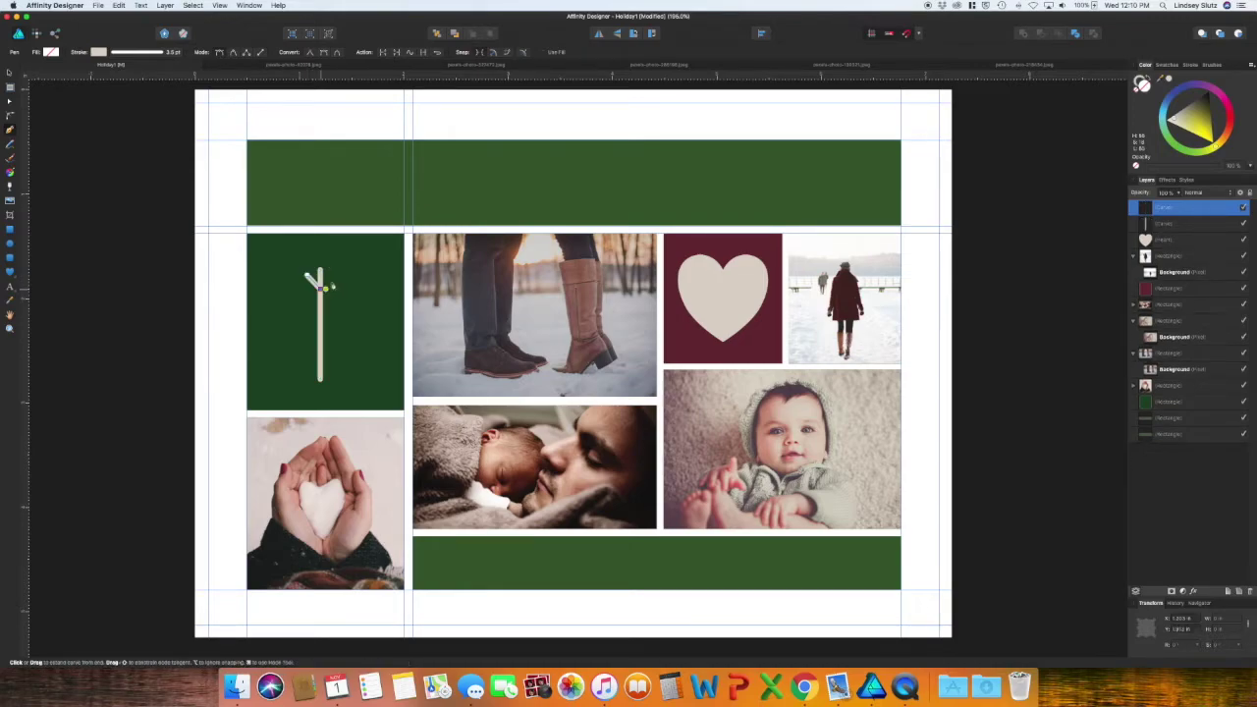
pyautogui.click(335, 275)
pyautogui.click(10, 73)
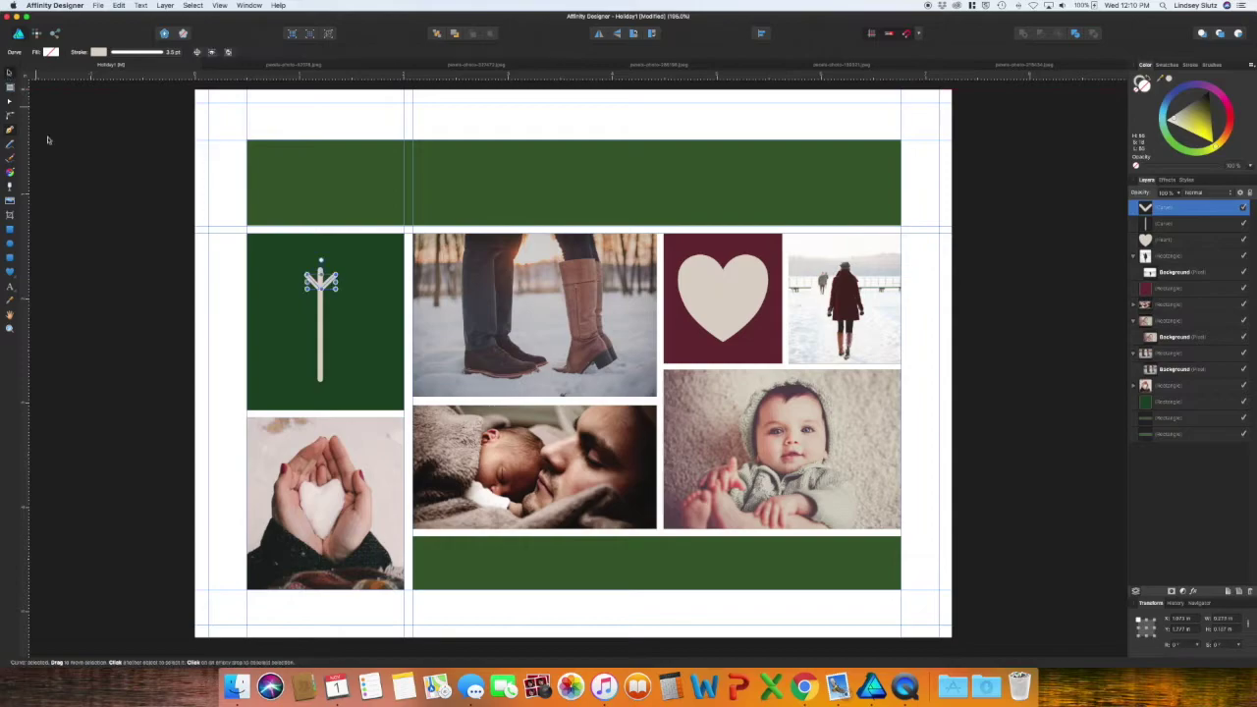
pyautogui.click(99, 210)
pyautogui.click(343, 286)
pyautogui.press('super+j')
pyautogui.click(617, 34)
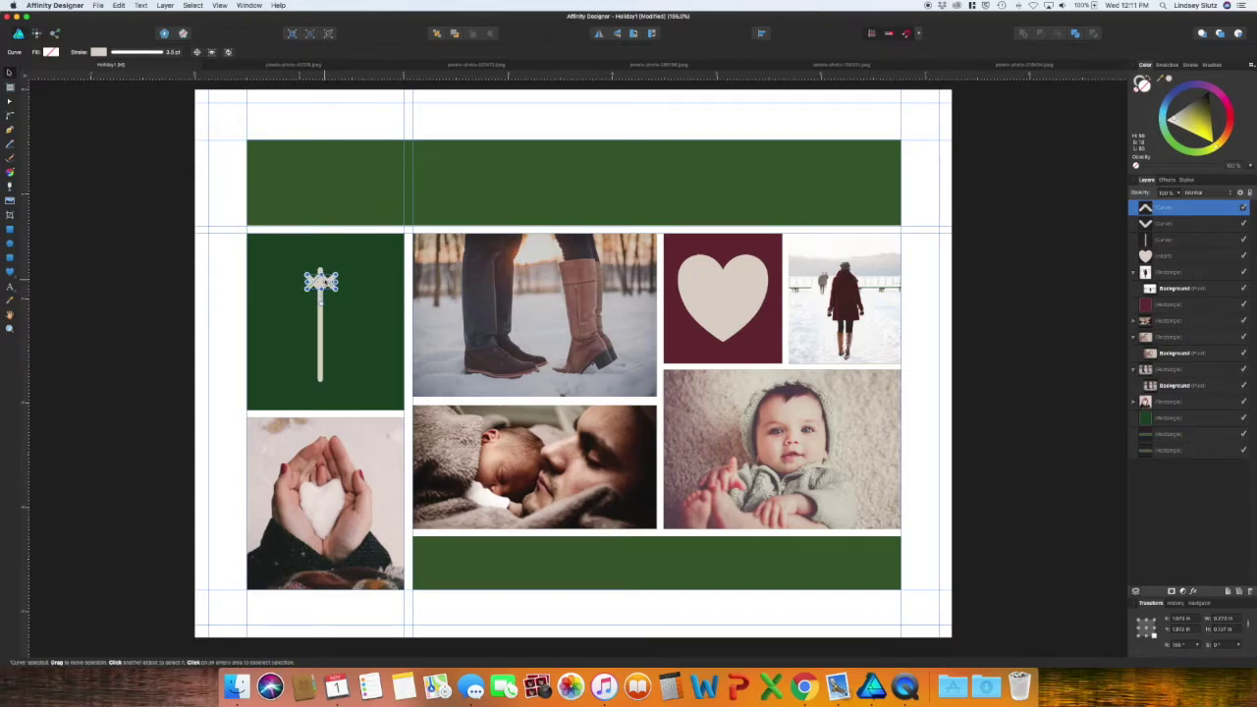
pyautogui.moveTo(321, 282); pyautogui.dragTo(321, 368)
pyautogui.click(144, 309)
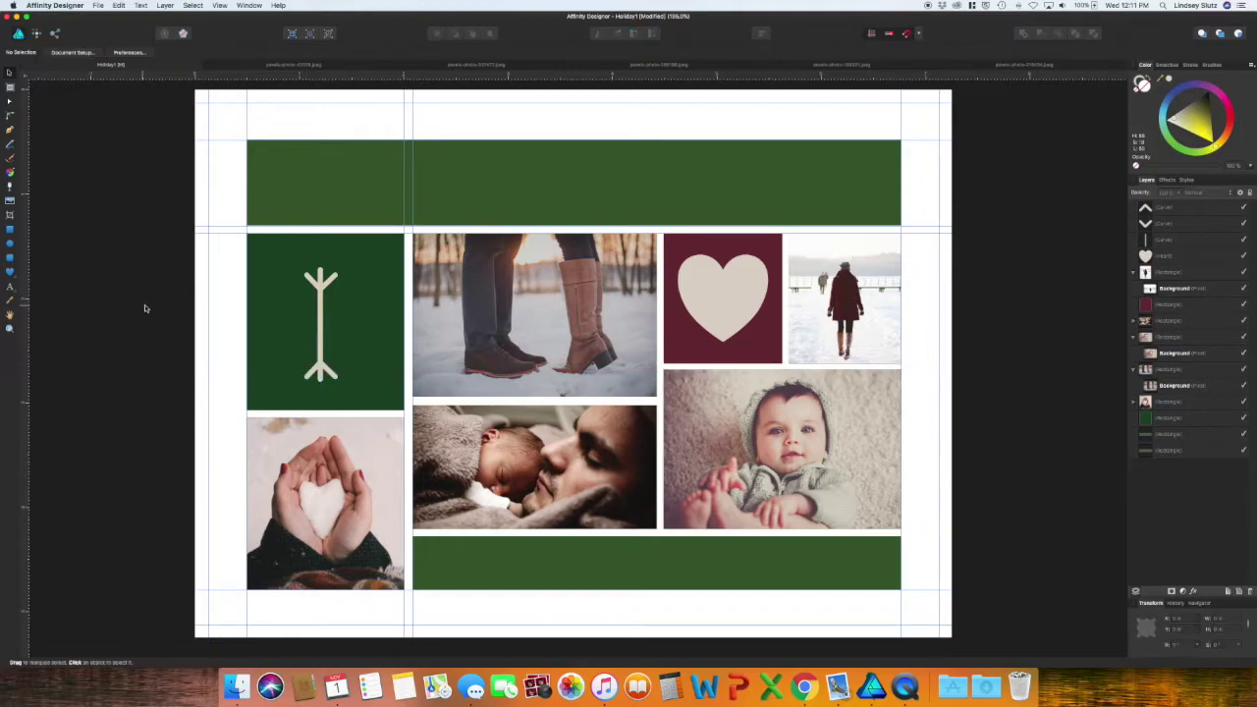
pyautogui.click(322, 368)
pyautogui.keyDown('shift'); pyautogui.click(322, 285); pyautogui.keyUp('shift')
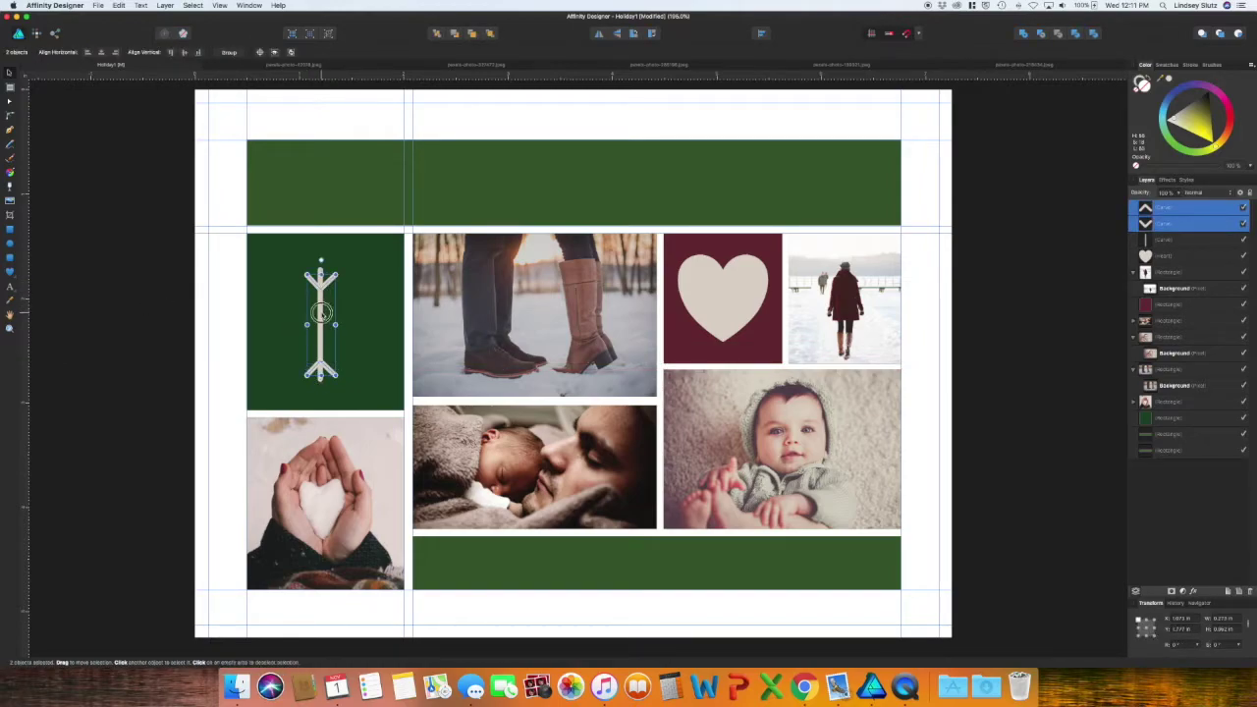
pyautogui.keyDown('shift'); pyautogui.click(322, 312); pyautogui.keyUp('shift')
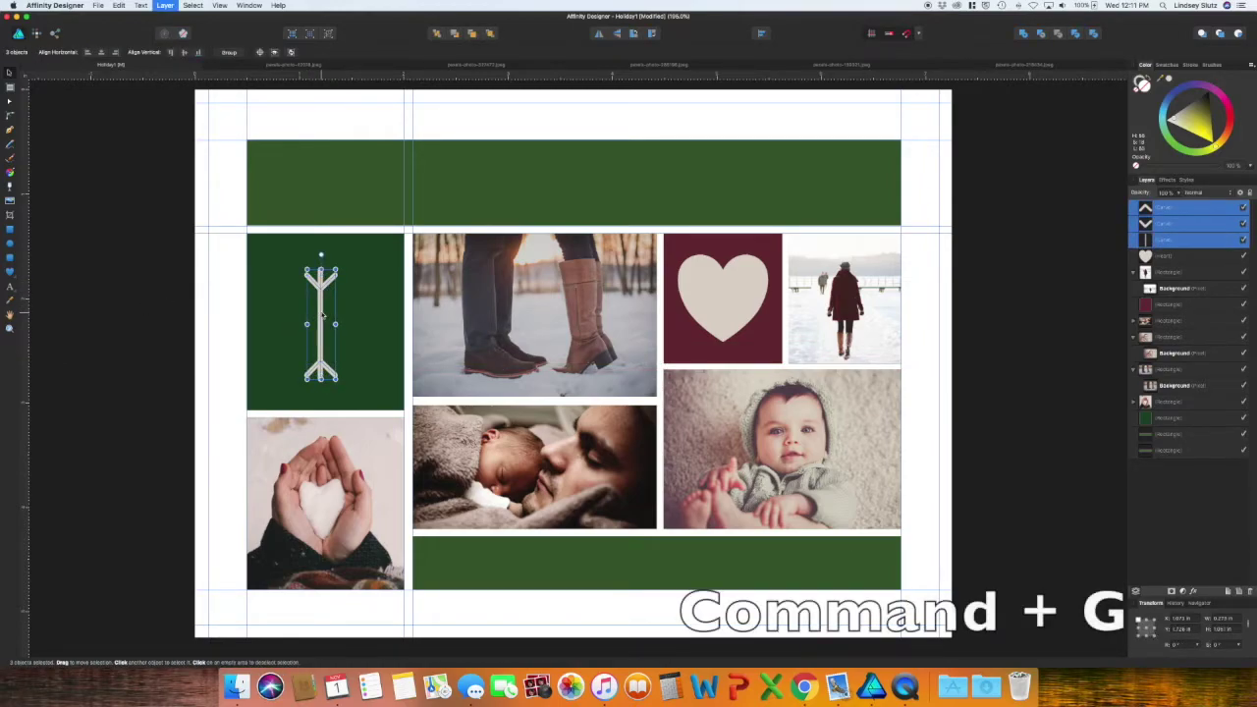
pyautogui.press('super+g')
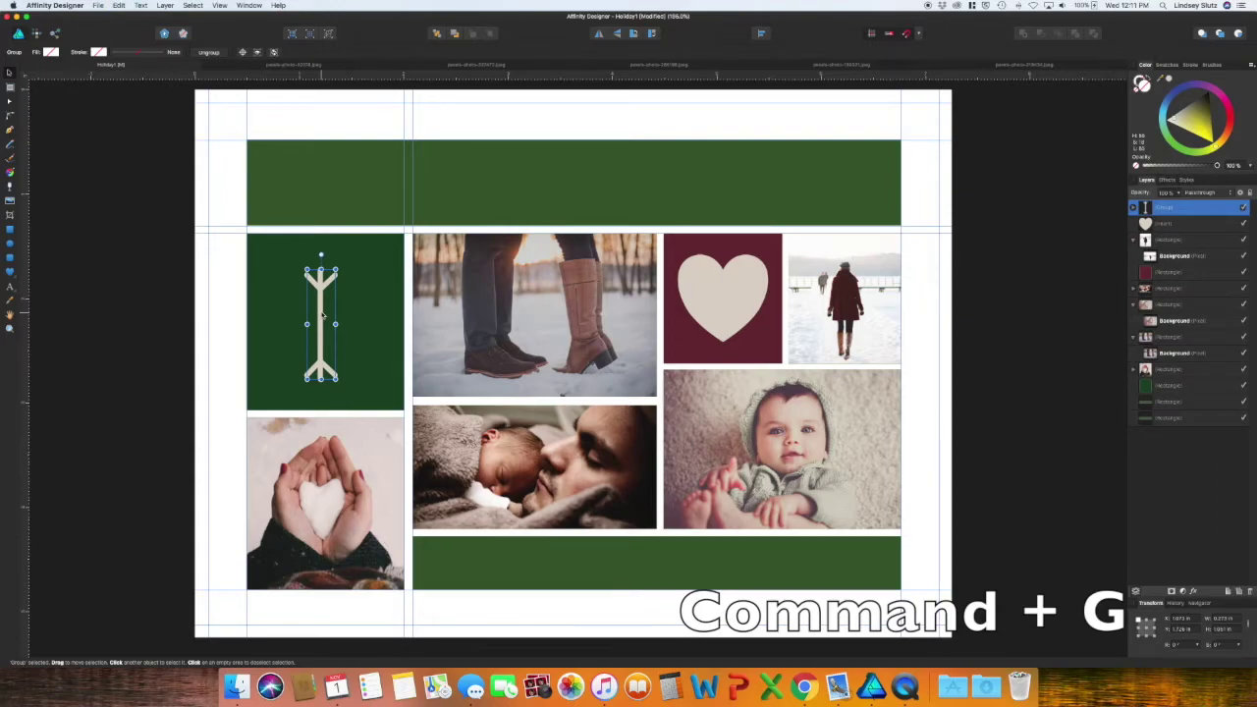
# - Duplicate the arm into two diagonal copies and group all three into one snowflake
pyautogui.press('super+j')
pyautogui.moveTo(340, 277); pyautogui.dragTo(365, 314)
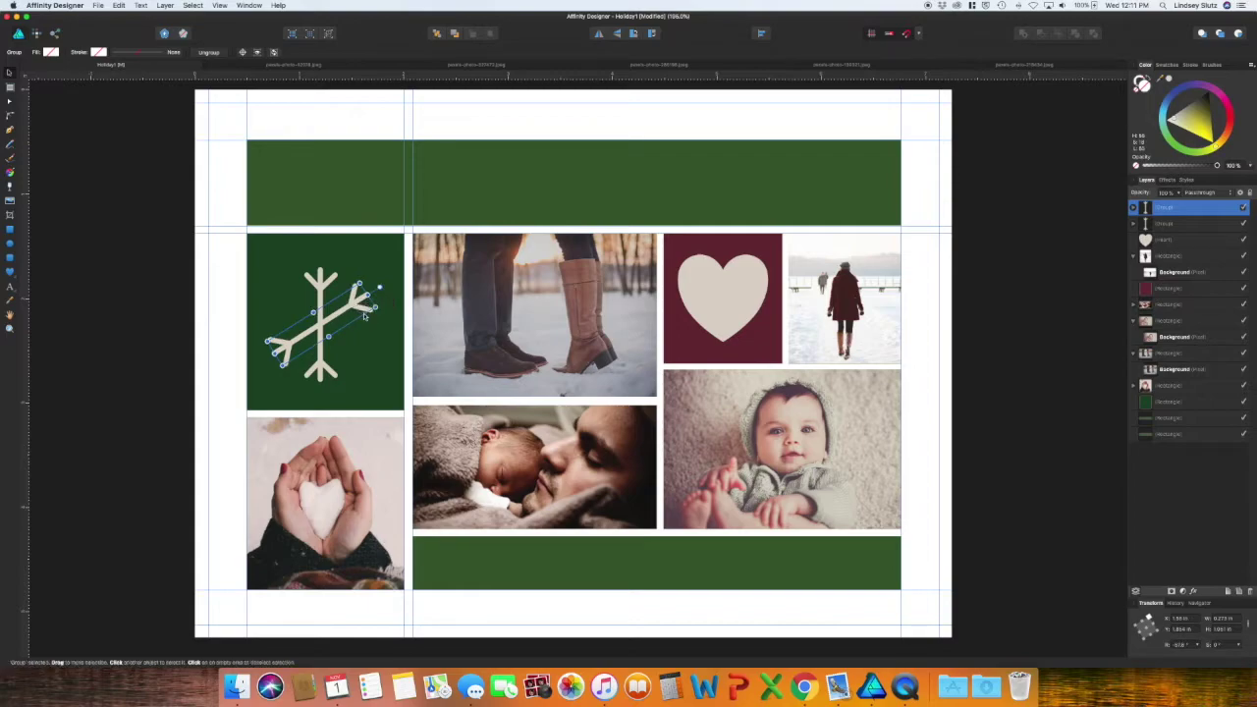
pyautogui.press('super+j')
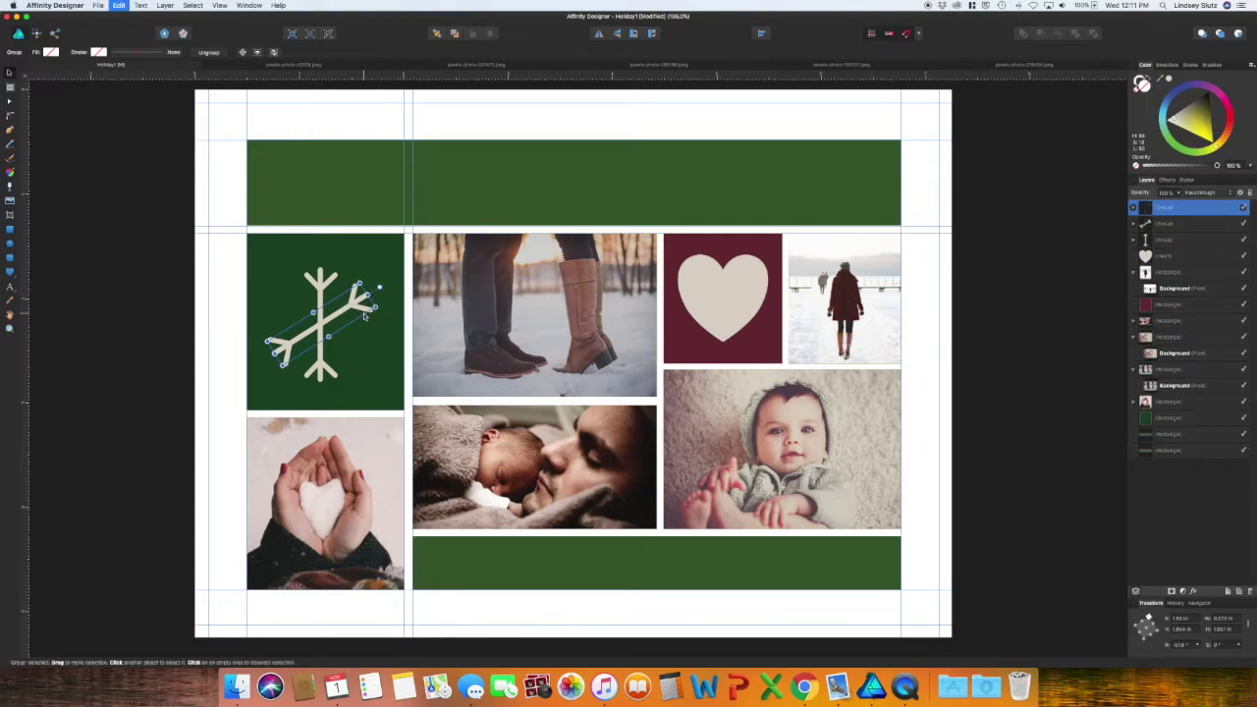
pyautogui.moveTo(375, 308); pyautogui.dragTo(373, 368)
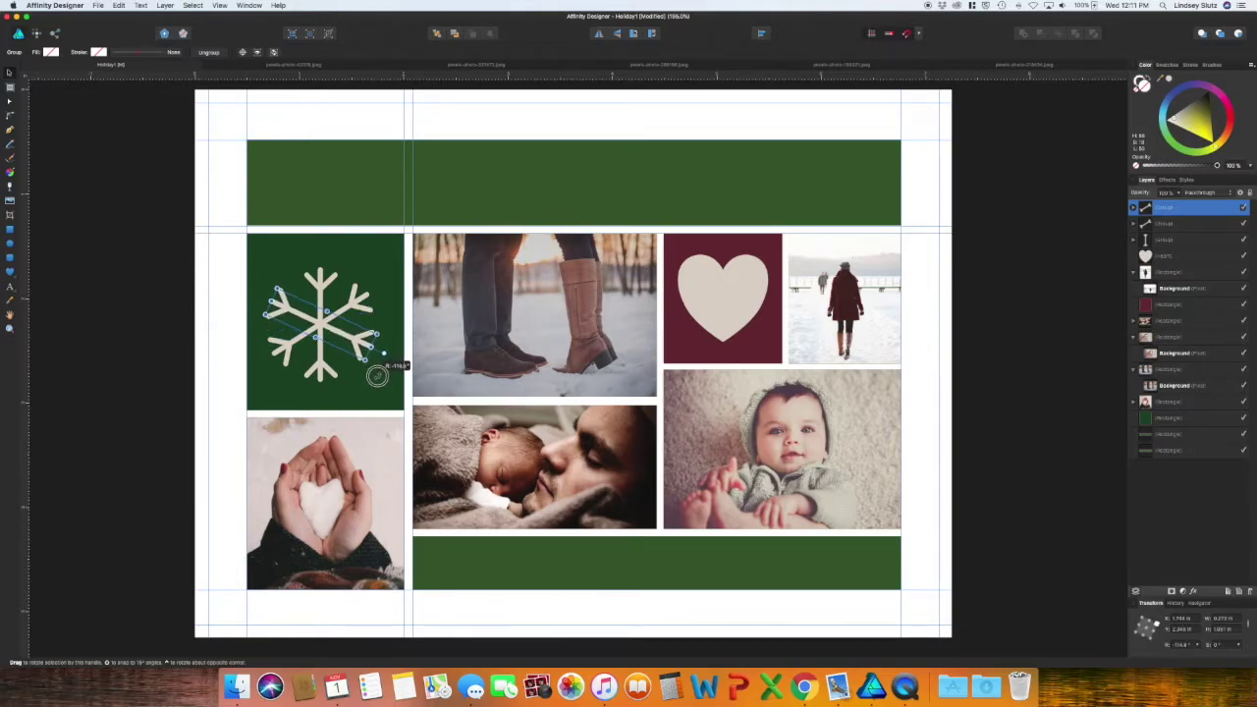
pyautogui.click(111, 335)
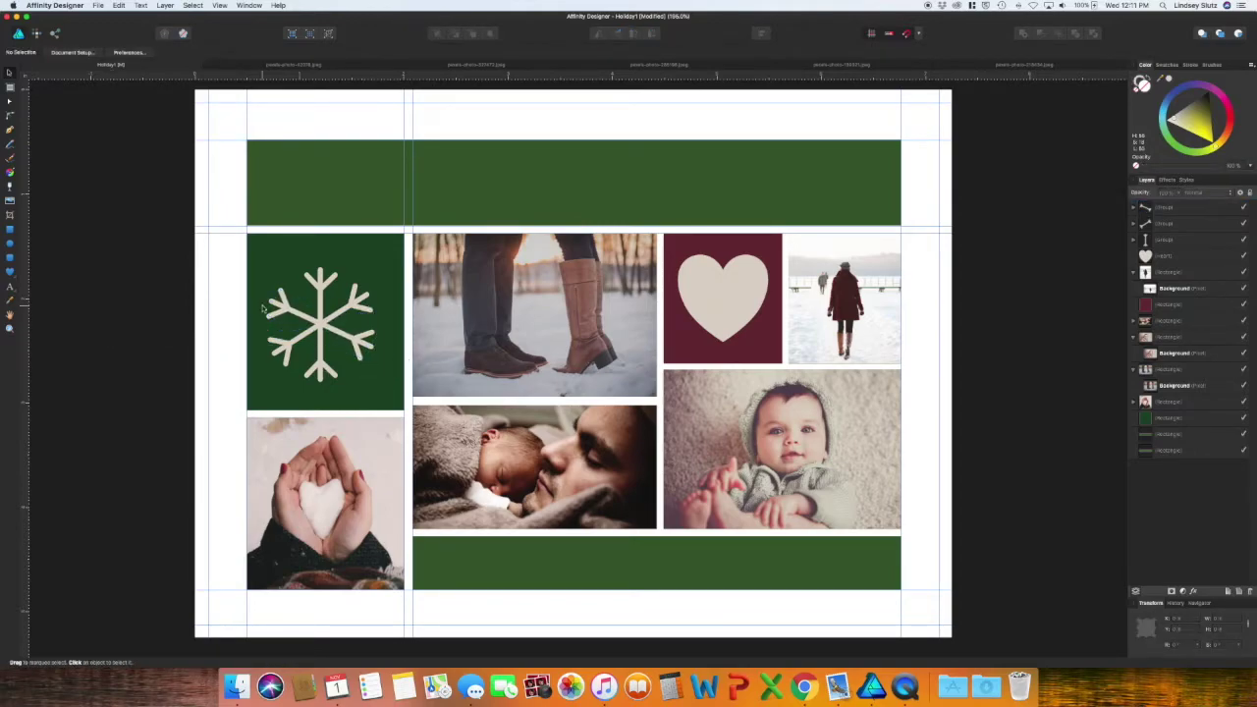
pyautogui.click(332, 328)
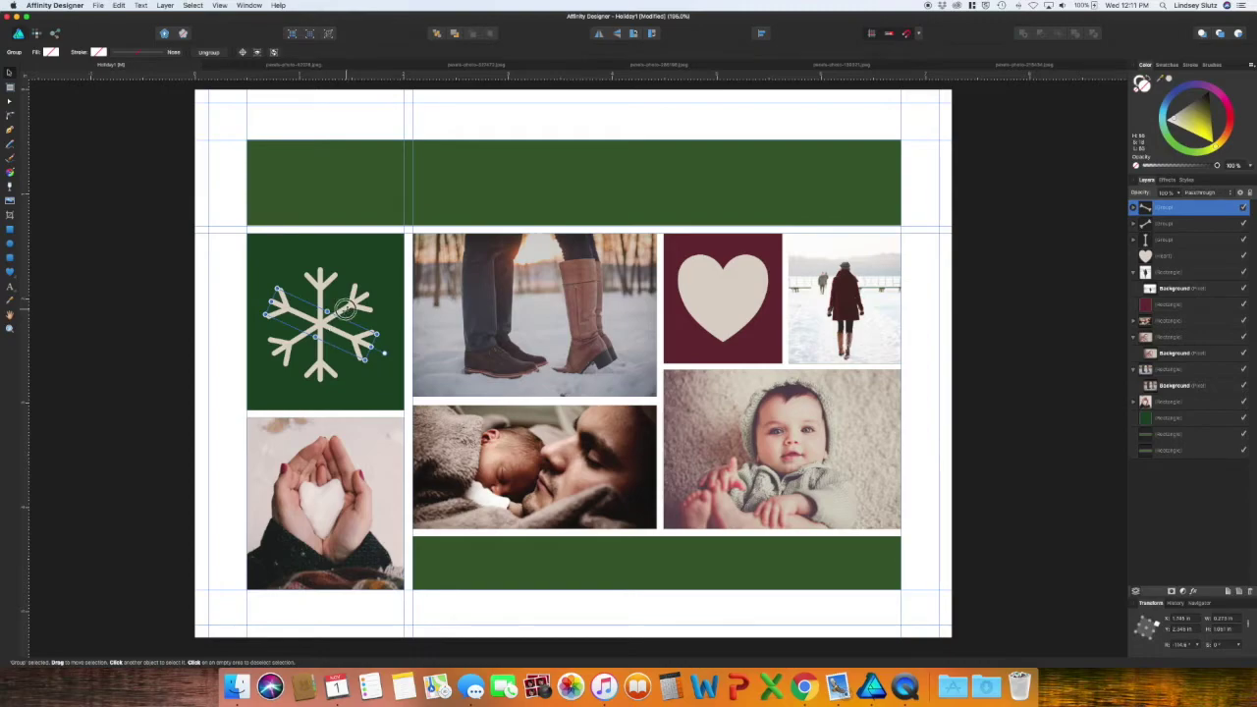
pyautogui.keyDown('shift'); pyautogui.click(334, 307); pyautogui.keyUp('shift')
pyautogui.keyDown('shift'); pyautogui.click(322, 295); pyautogui.keyUp('shift')
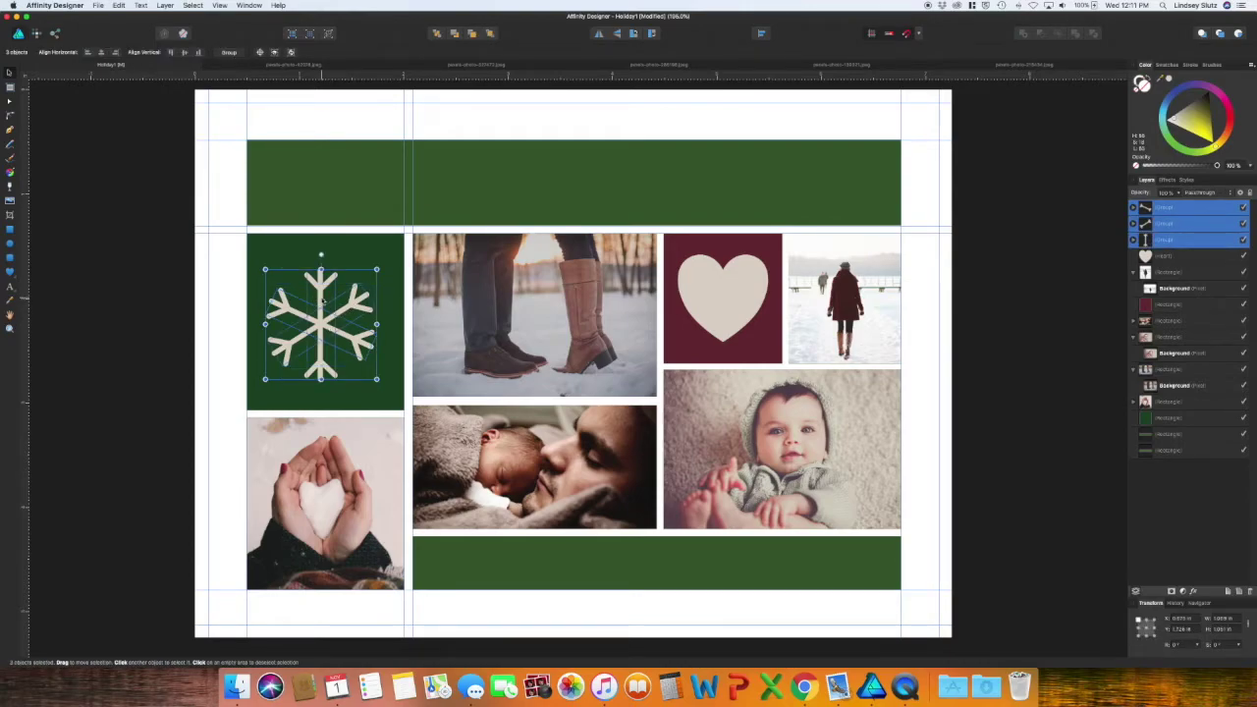
pyautogui.press('super+g')
pyautogui.rightClick(321, 313)
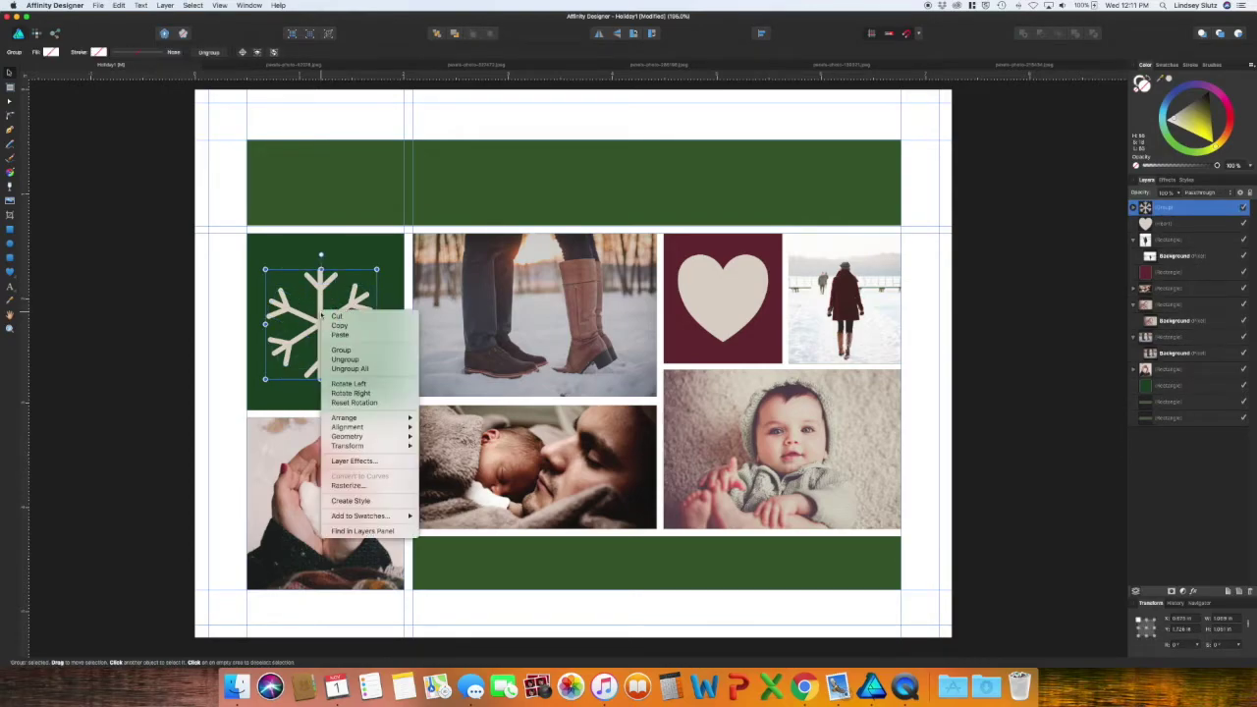
pyautogui.click(345, 351)
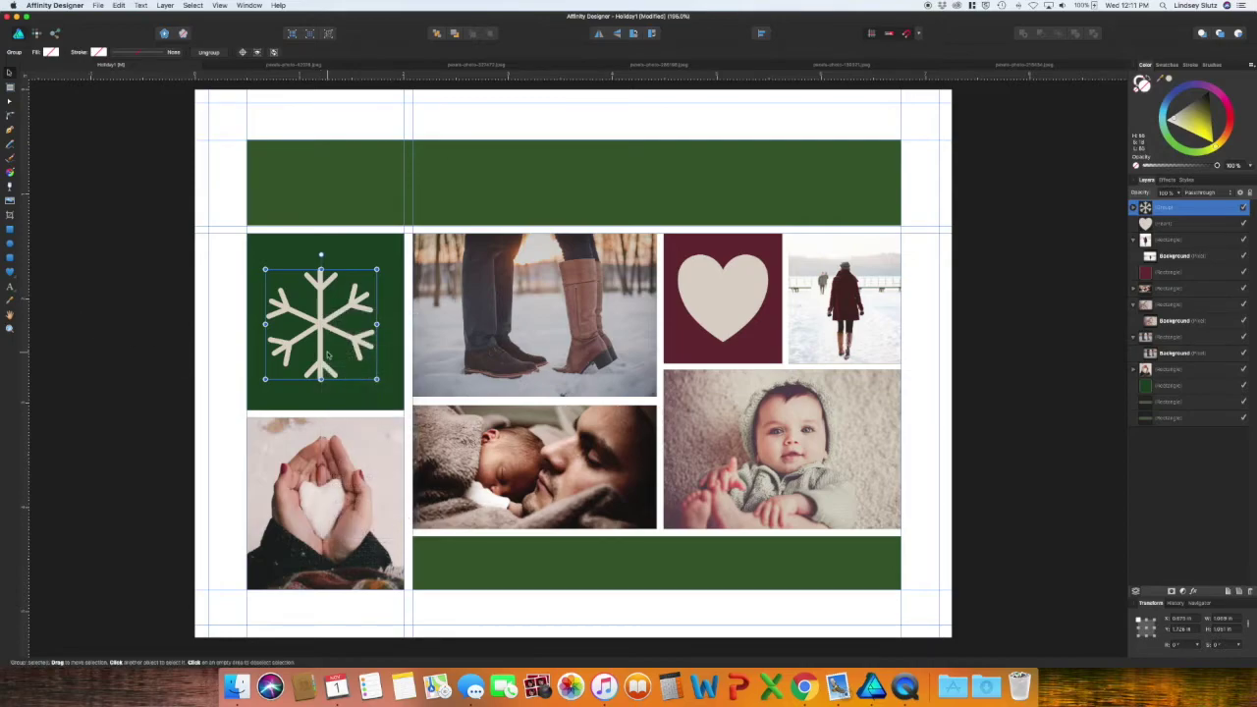
pyautogui.moveTo(320, 320); pyautogui.dragTo(320, 318)
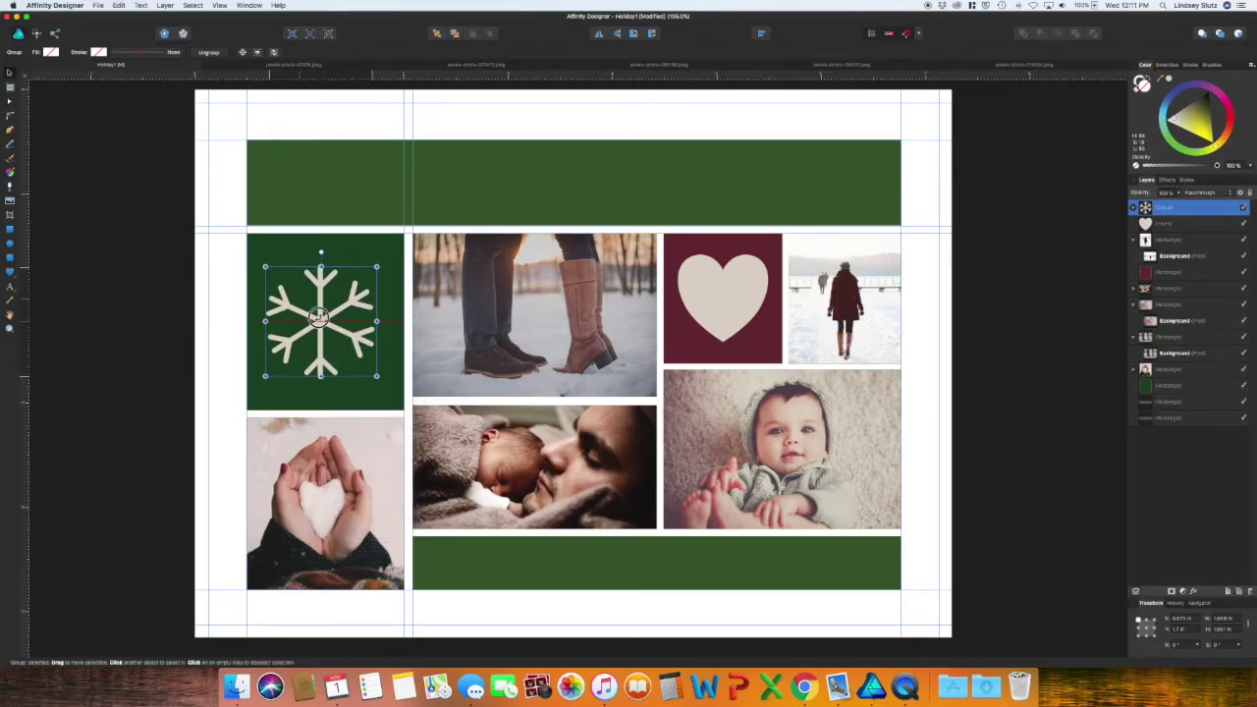
pyautogui.click(138, 318)
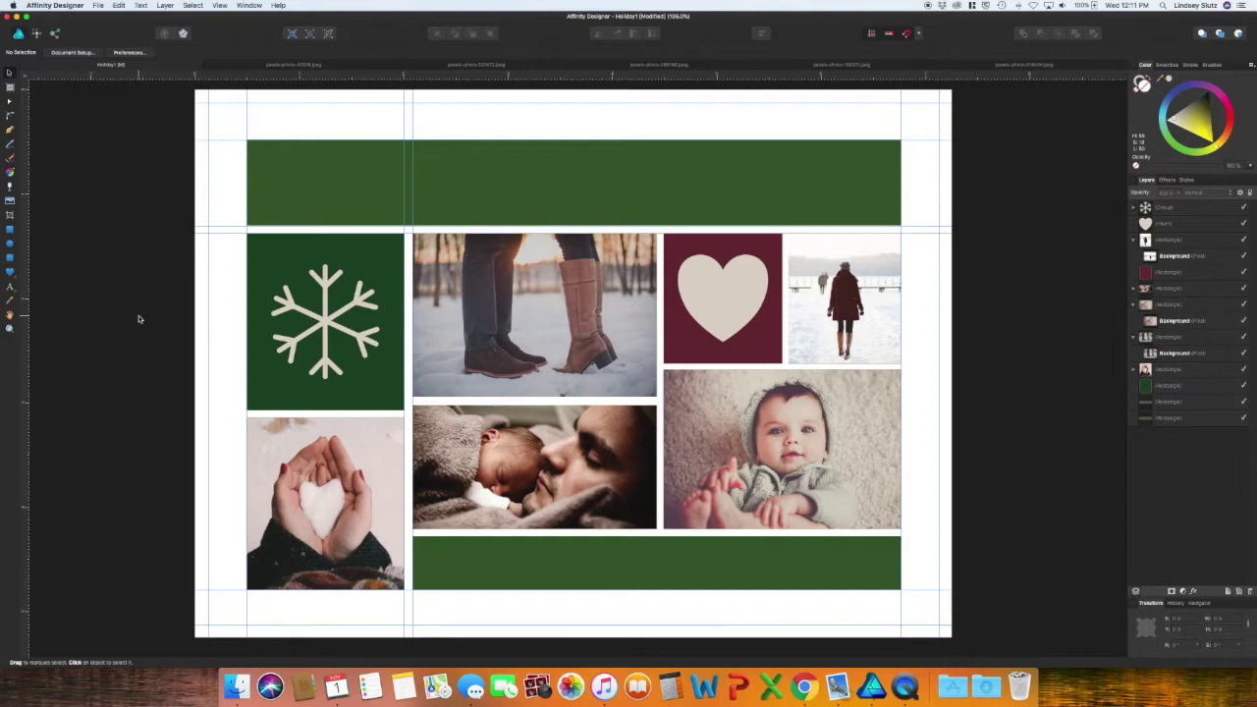
# - Make both bars beige and add a script-font 'Season's Greetings' title on the top bar
pyautogui.click(315, 206)
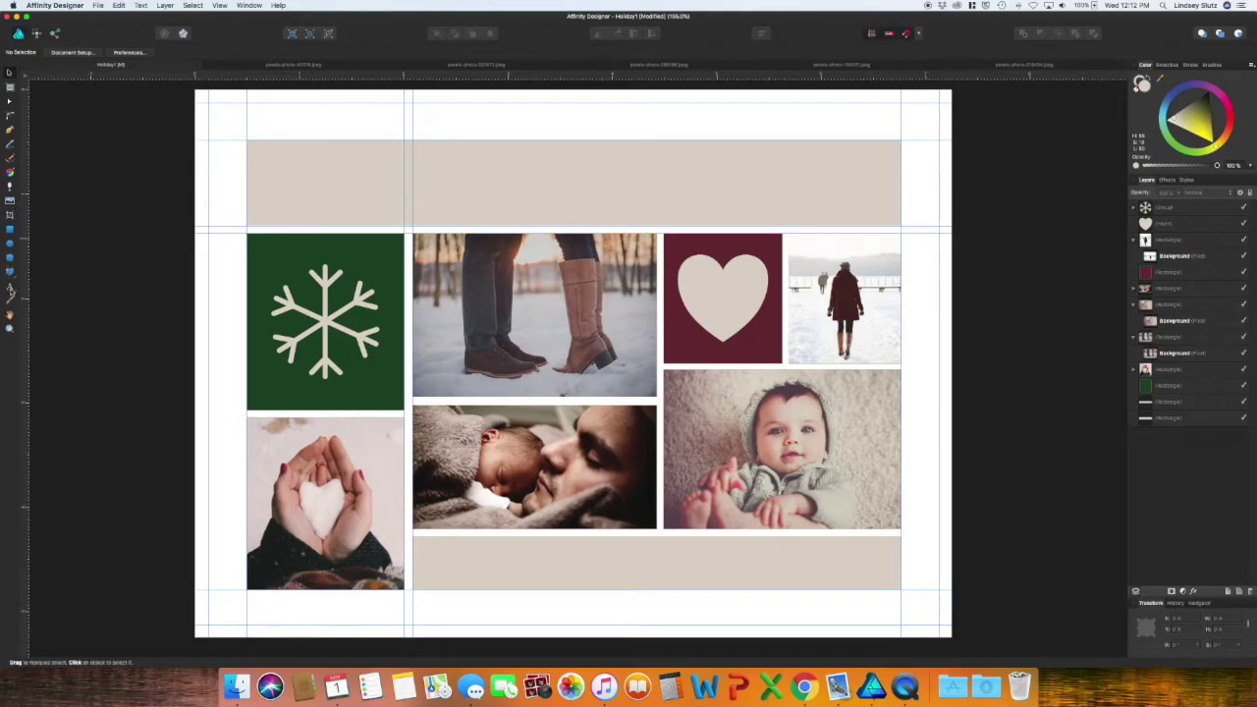
pyautogui.click(10, 288)
pyautogui.moveTo(308, 185); pyautogui.dragTo(351, 154)
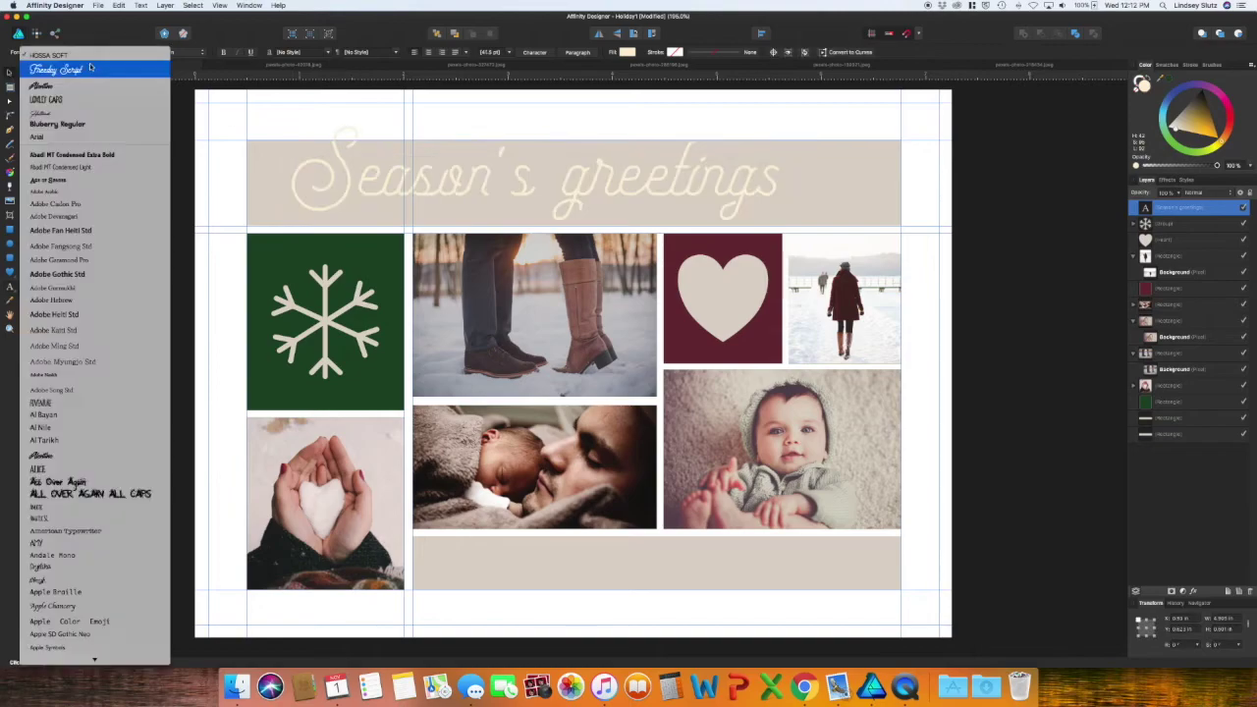
pyautogui.click(90, 67)
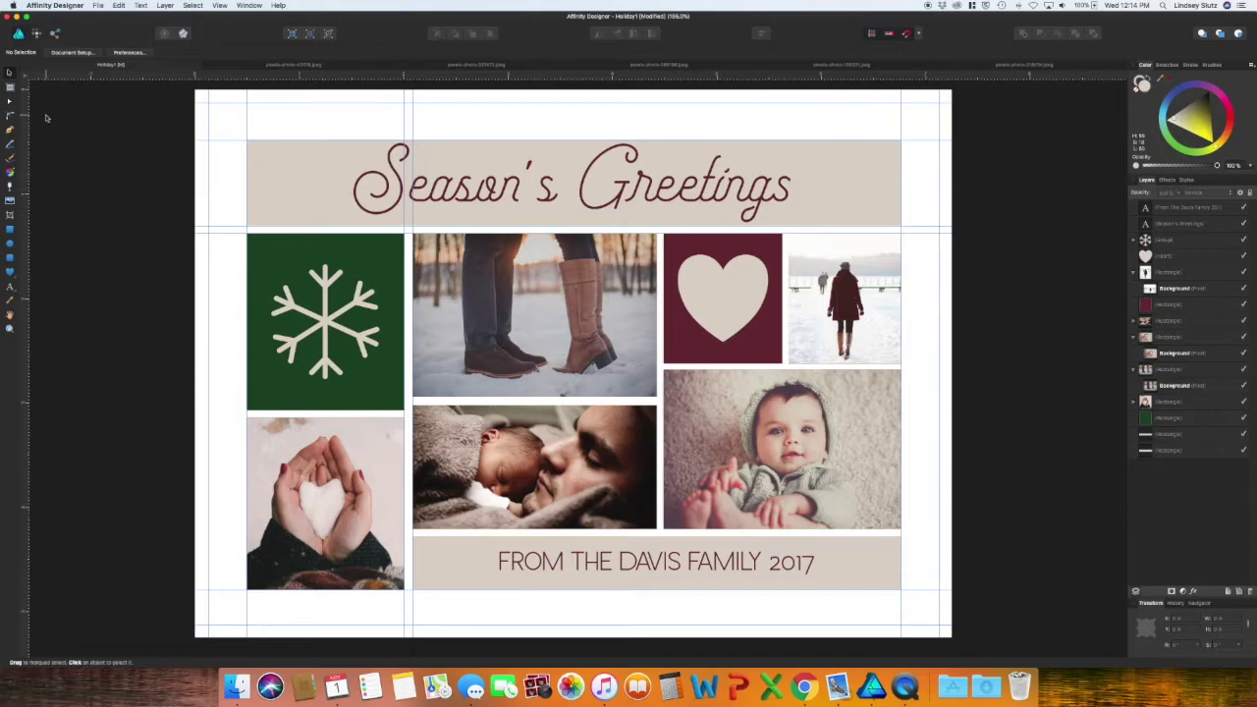
# - Draw a page-covering rectangle, move it to the bottom of the layers, and fill it tan
pyautogui.click(12, 228)
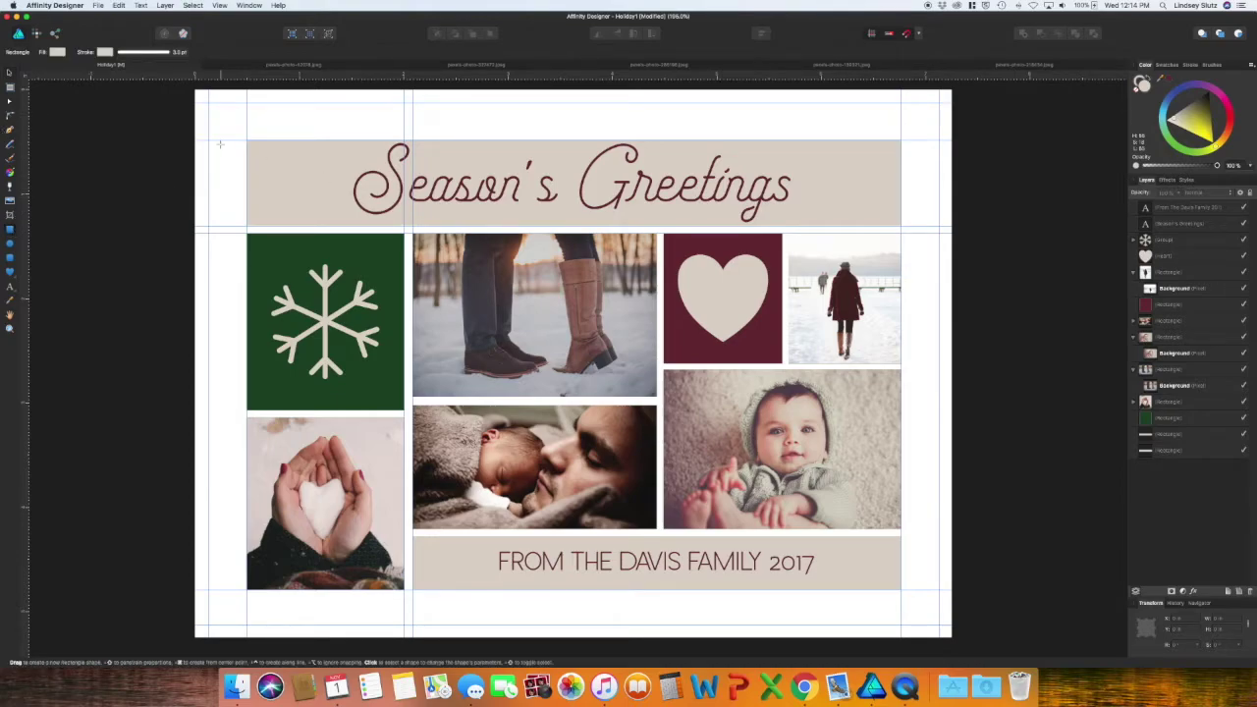
pyautogui.moveTo(196, 90); pyautogui.dragTo(962, 639)
pyautogui.moveTo(1170, 208); pyautogui.dragTo(1157, 497)
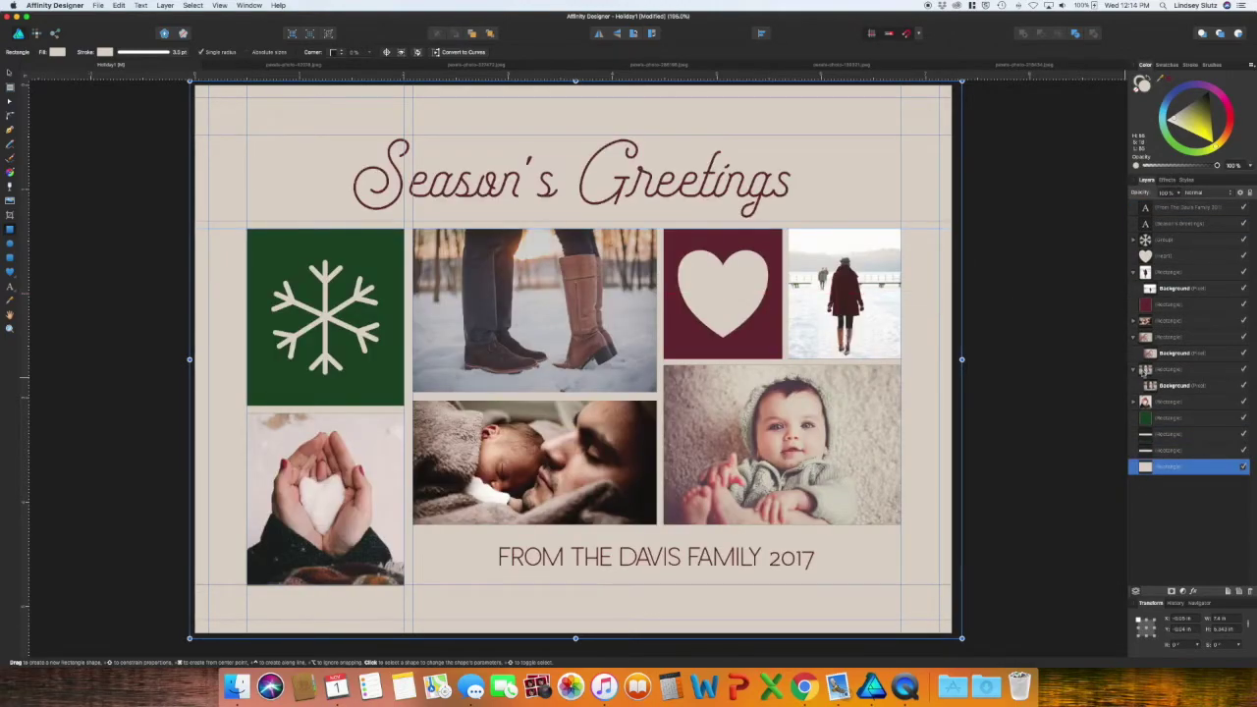
pyautogui.moveTo(1165, 79); pyautogui.dragTo(863, 279)
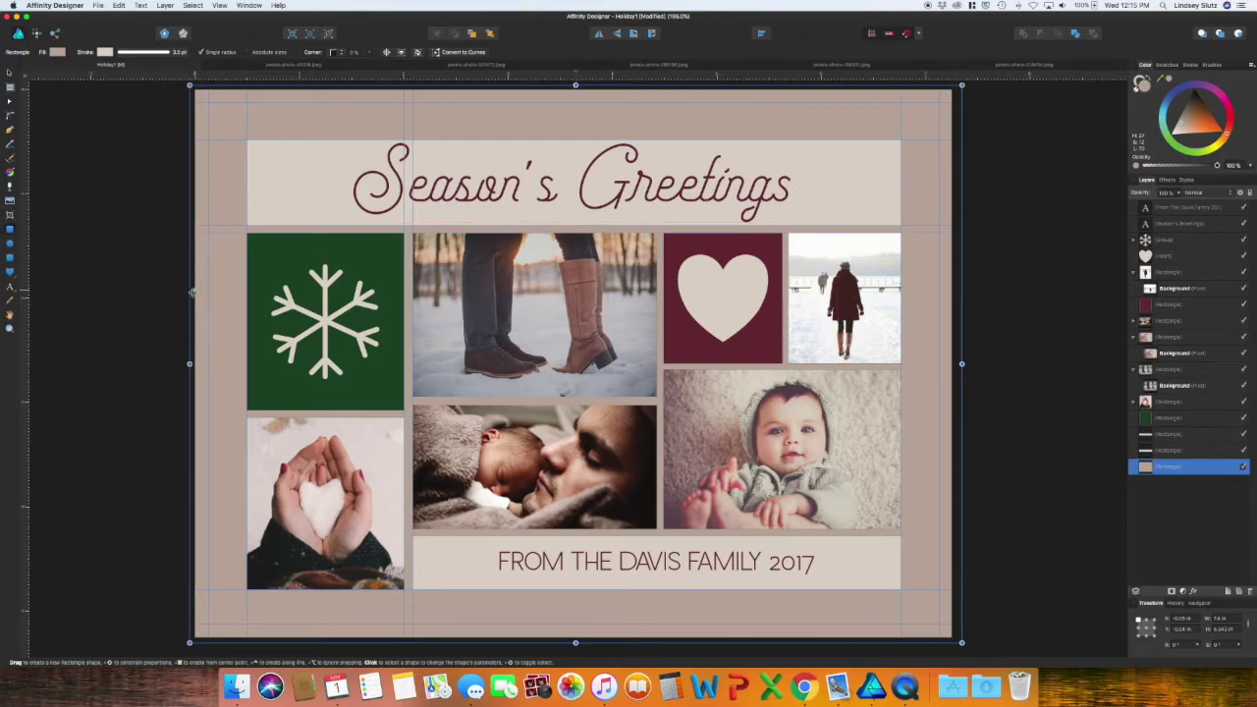
# - Try a cream horizontal band across the middle of the collage, then delete it
pyautogui.moveTo(165, 292); pyautogui.dragTo(1028, 417)
pyautogui.click(1142, 83)
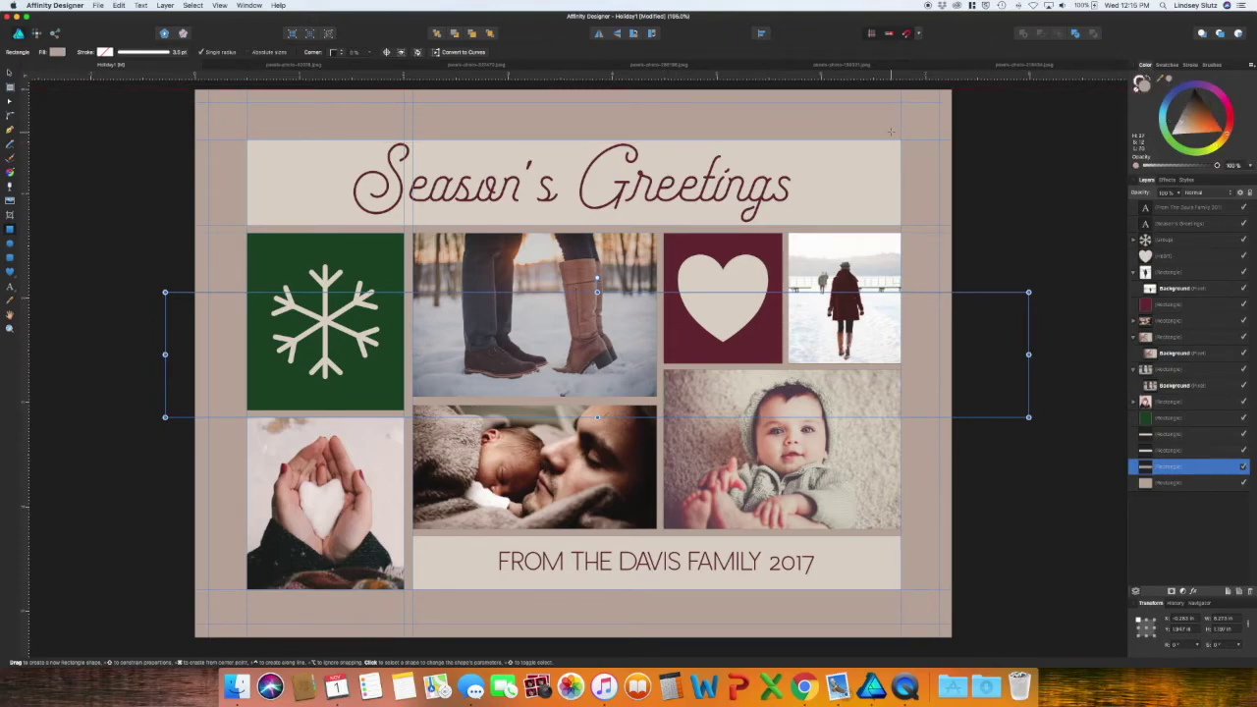
pyautogui.click(1213, 108)
pyautogui.click(148, 186)
pyautogui.click(919, 368)
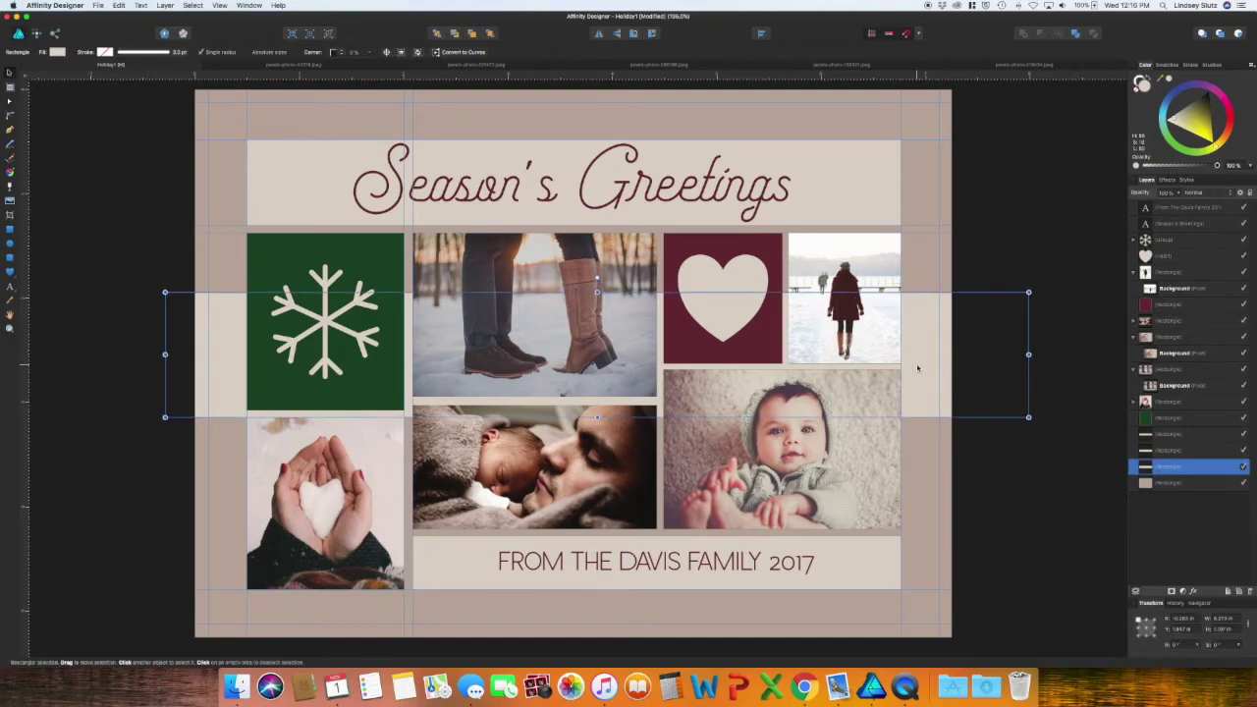
pyautogui.press('super+x')
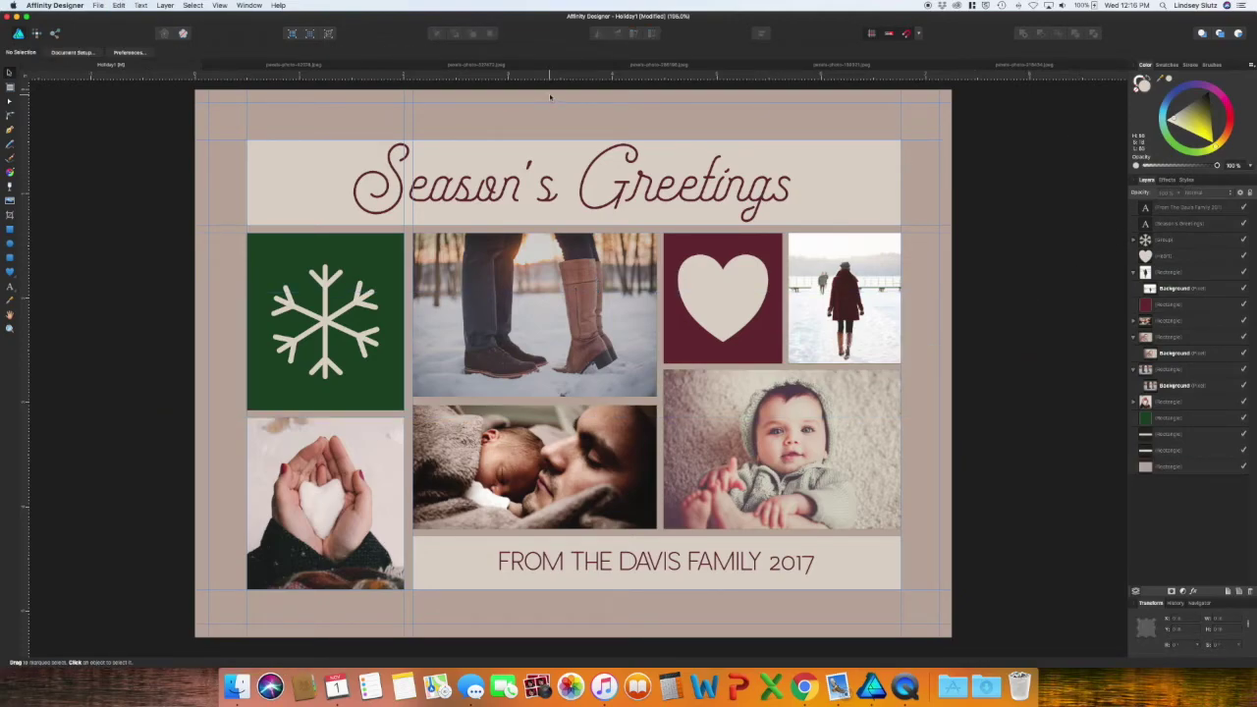
# - Close the snow photo document and resize the bokeh background image to frame the card
pyautogui.click(358, 69)
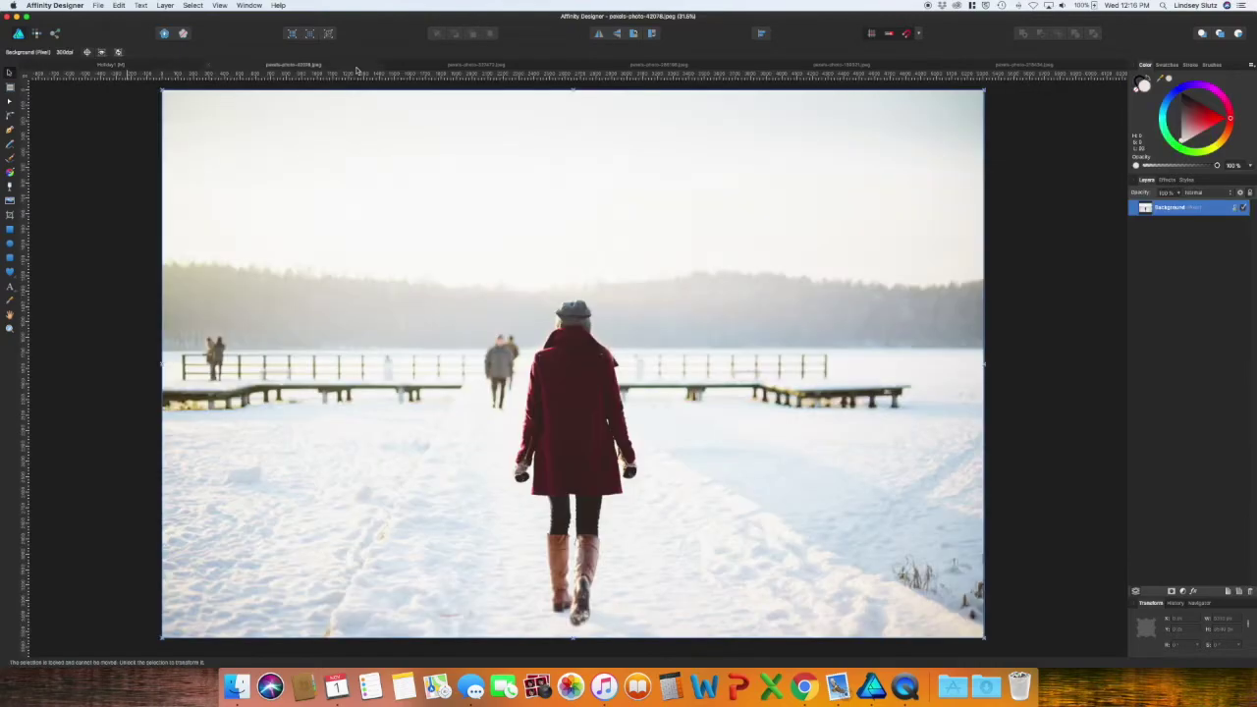
pyautogui.click(209, 64)
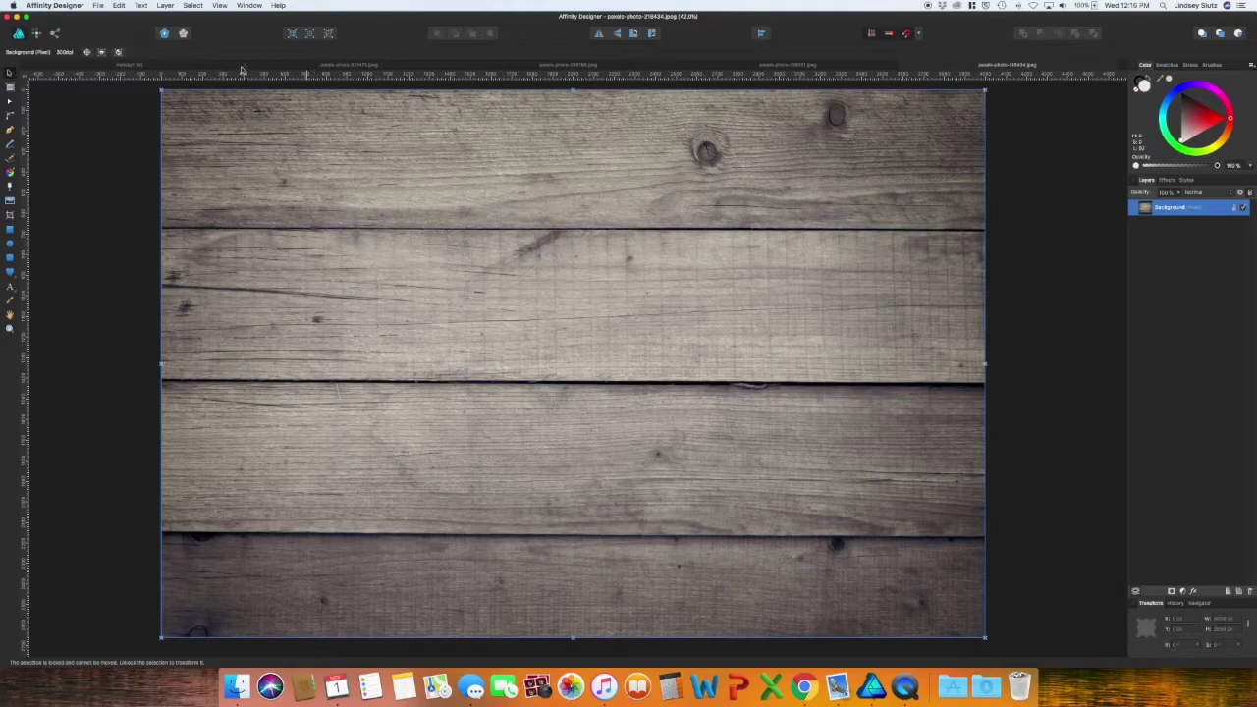
pyautogui.click(352, 67)
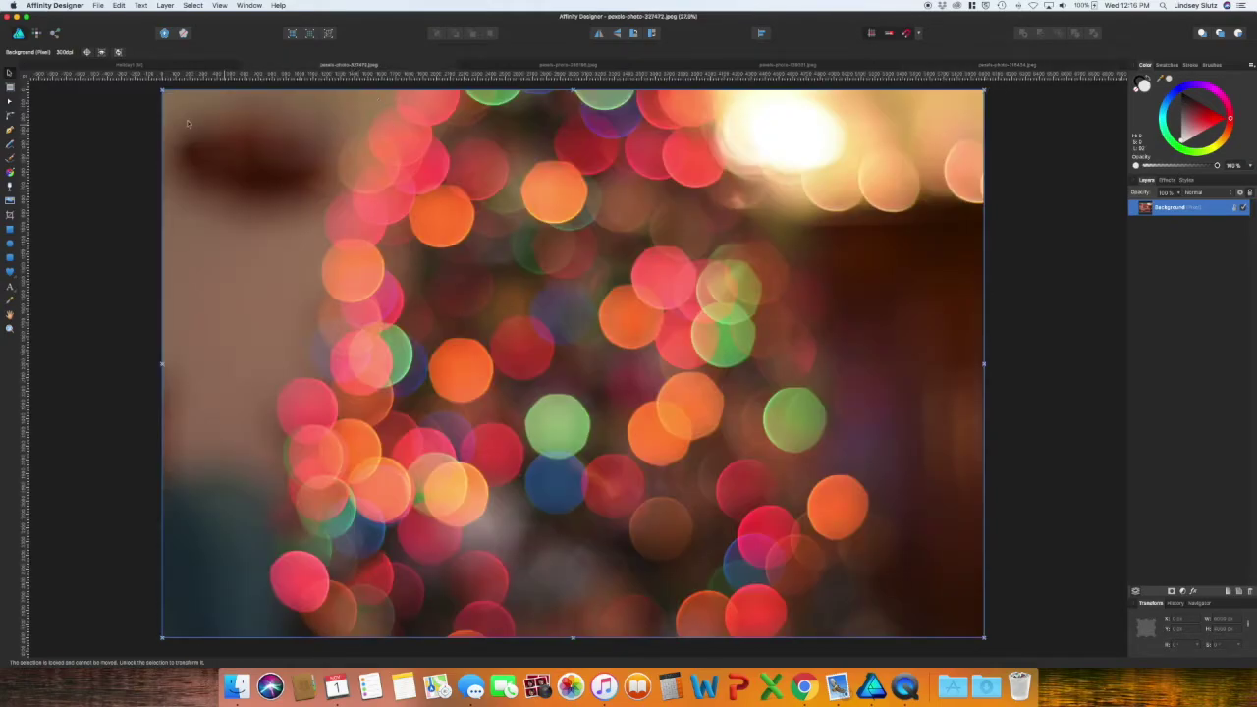
pyautogui.click(128, 65)
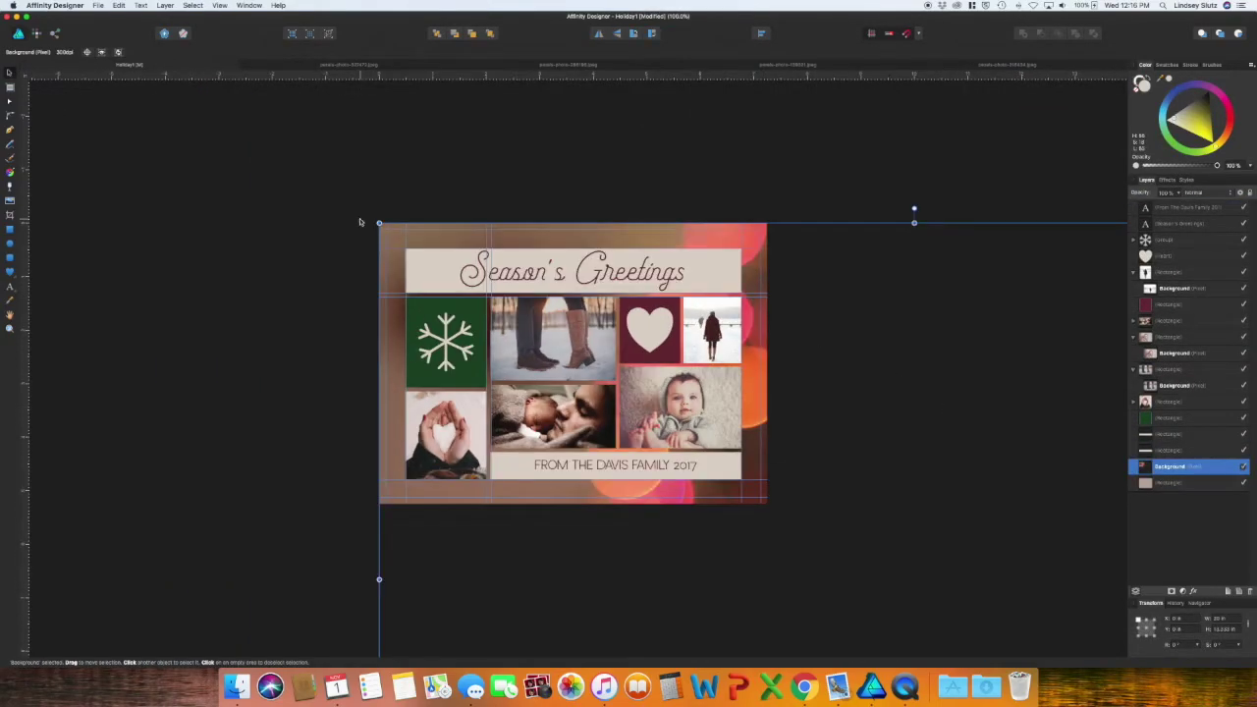
pyautogui.moveTo(379, 223); pyautogui.dragTo(351, 210)
pyautogui.click(900, 326)
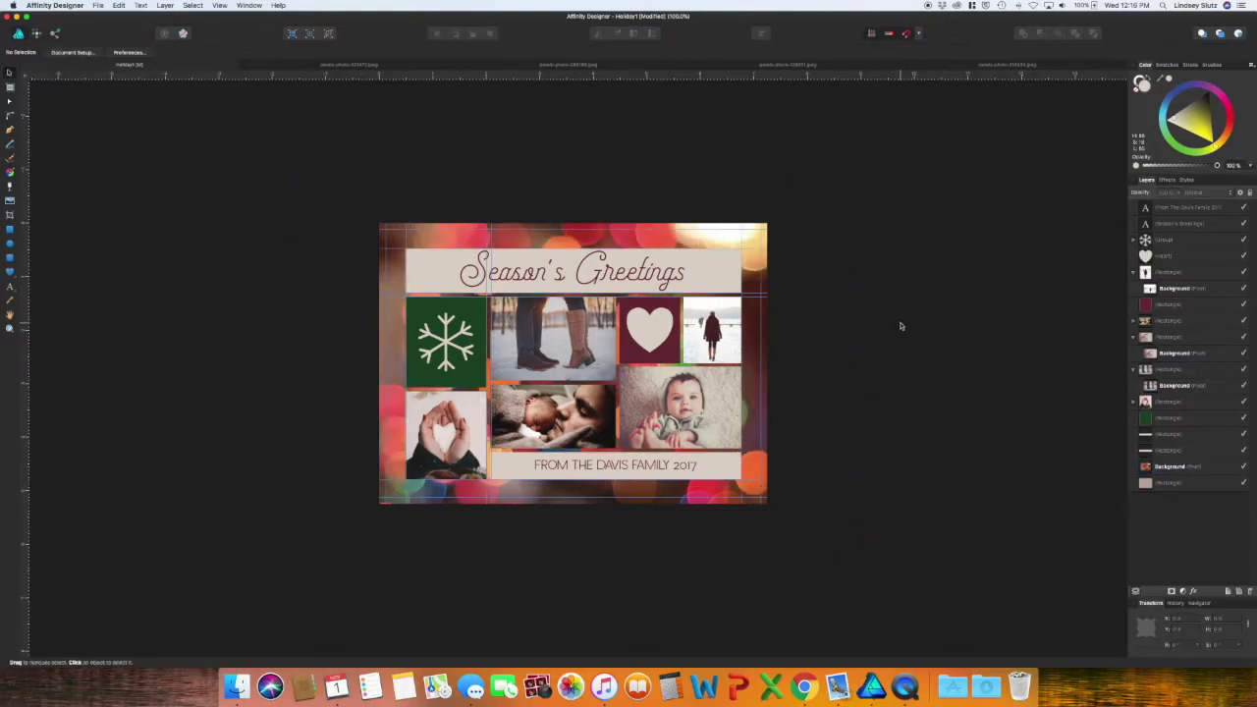
pyautogui.press('super+minus')
pyautogui.press('super+equal')
pyautogui.press('super+equal')
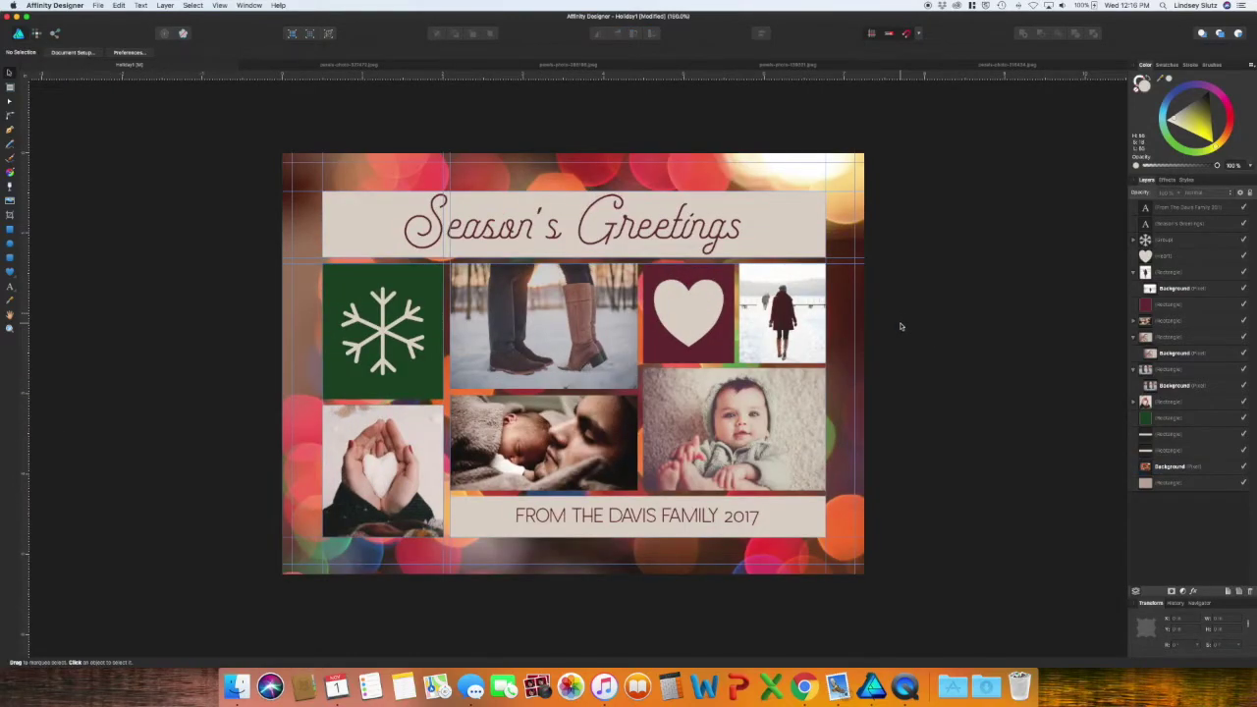
pyautogui.scroll(1, 900, 326)
# - Move the beige rectangle above the bokeh background and lower its opacity so the lights show through
pyautogui.moveTo(1176, 482); pyautogui.dragTo(1145, 462)
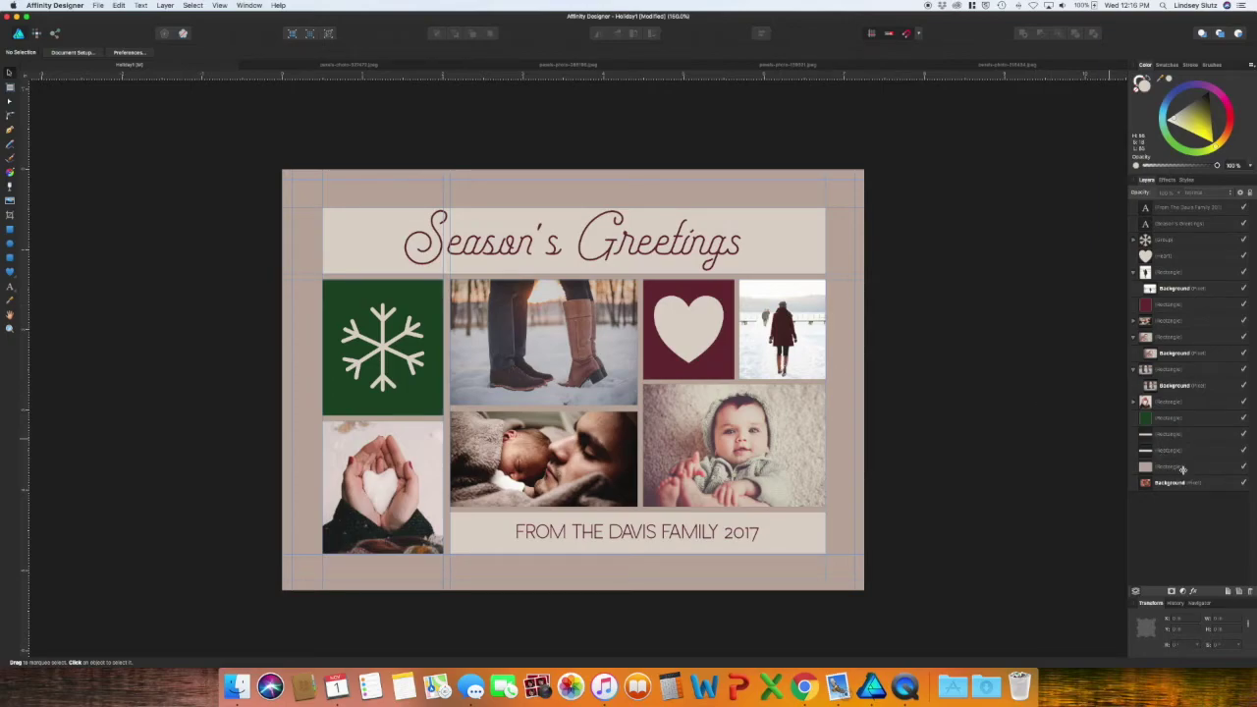
pyautogui.click(1183, 470)
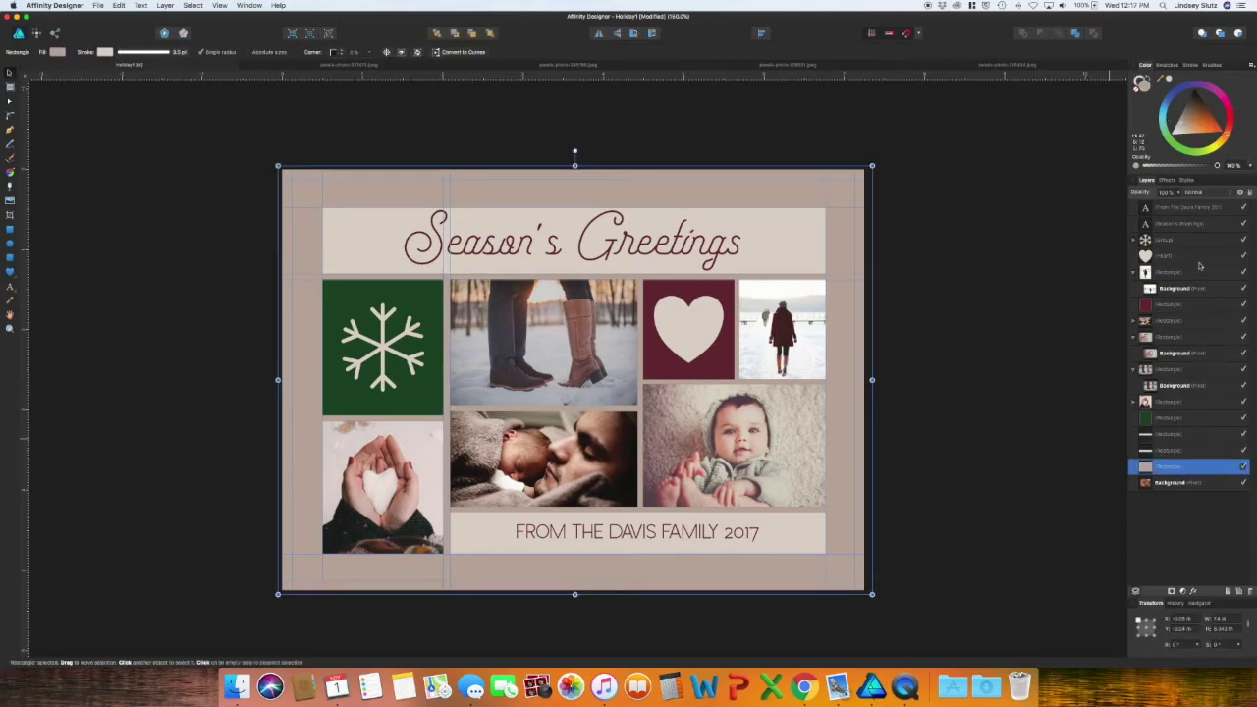
pyautogui.click(1179, 193)
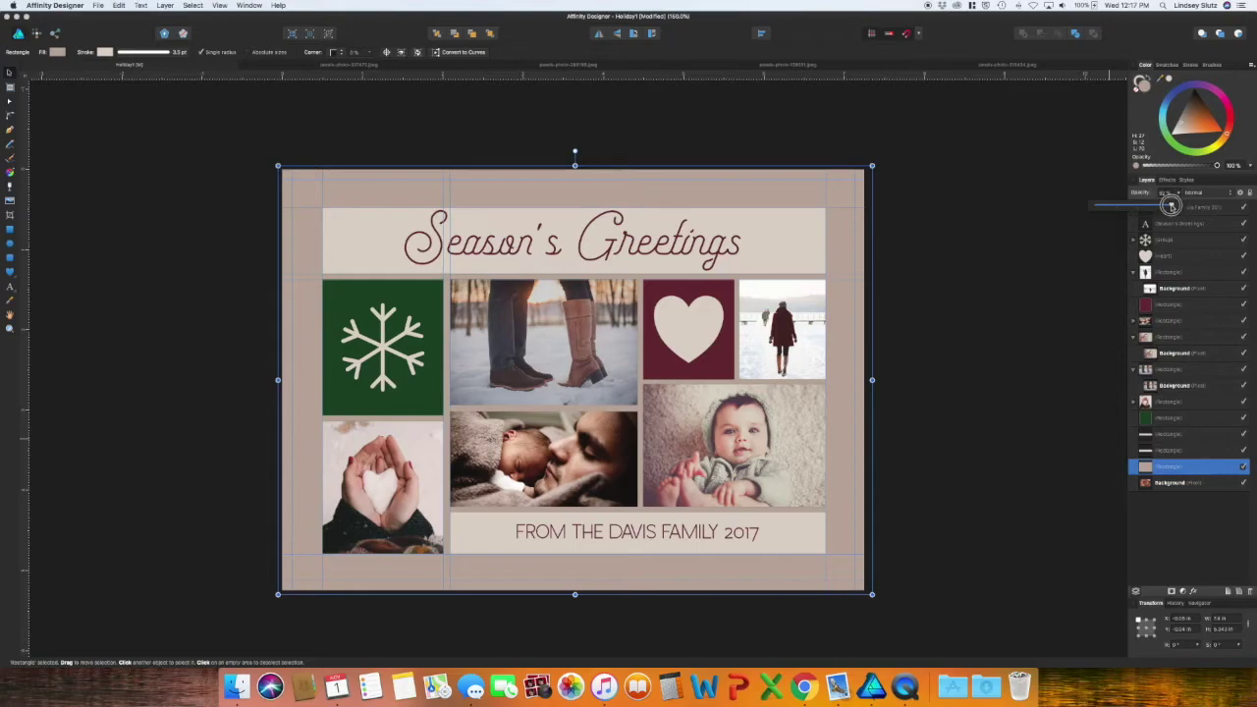
pyautogui.moveTo(1170, 202); pyautogui.dragTo(1157, 205)
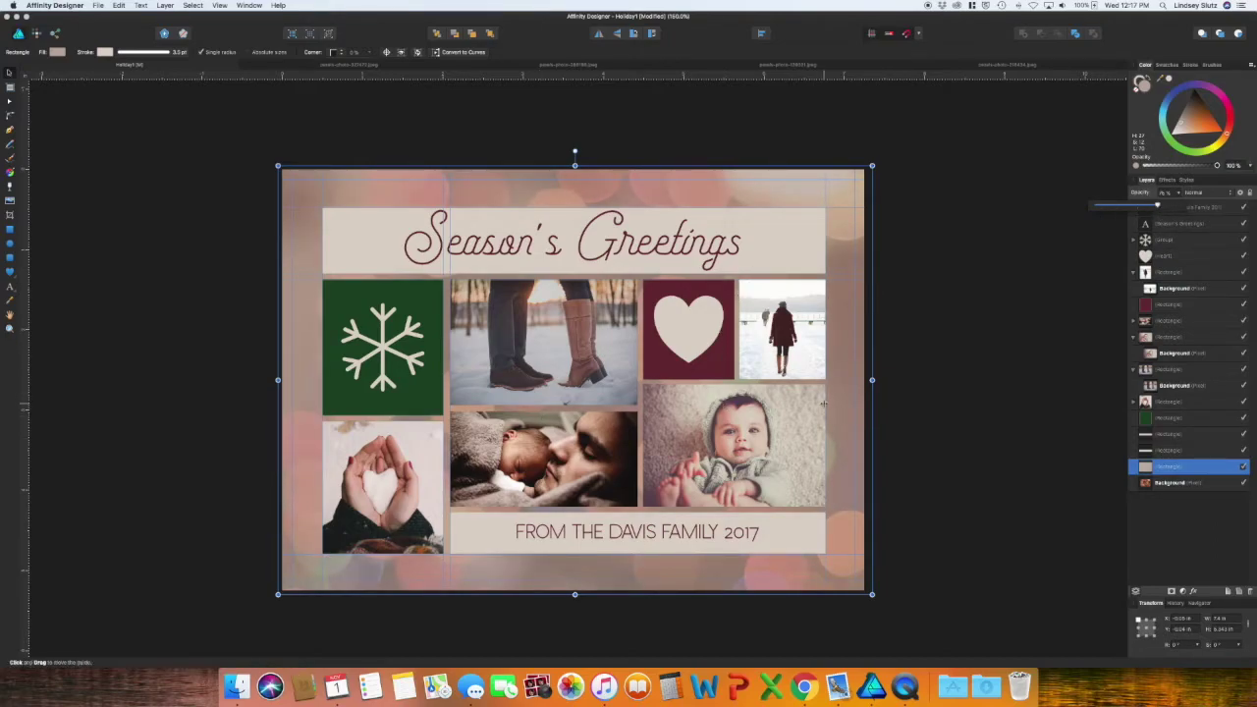
pyautogui.click(998, 427)
pyautogui.click(1054, 429)
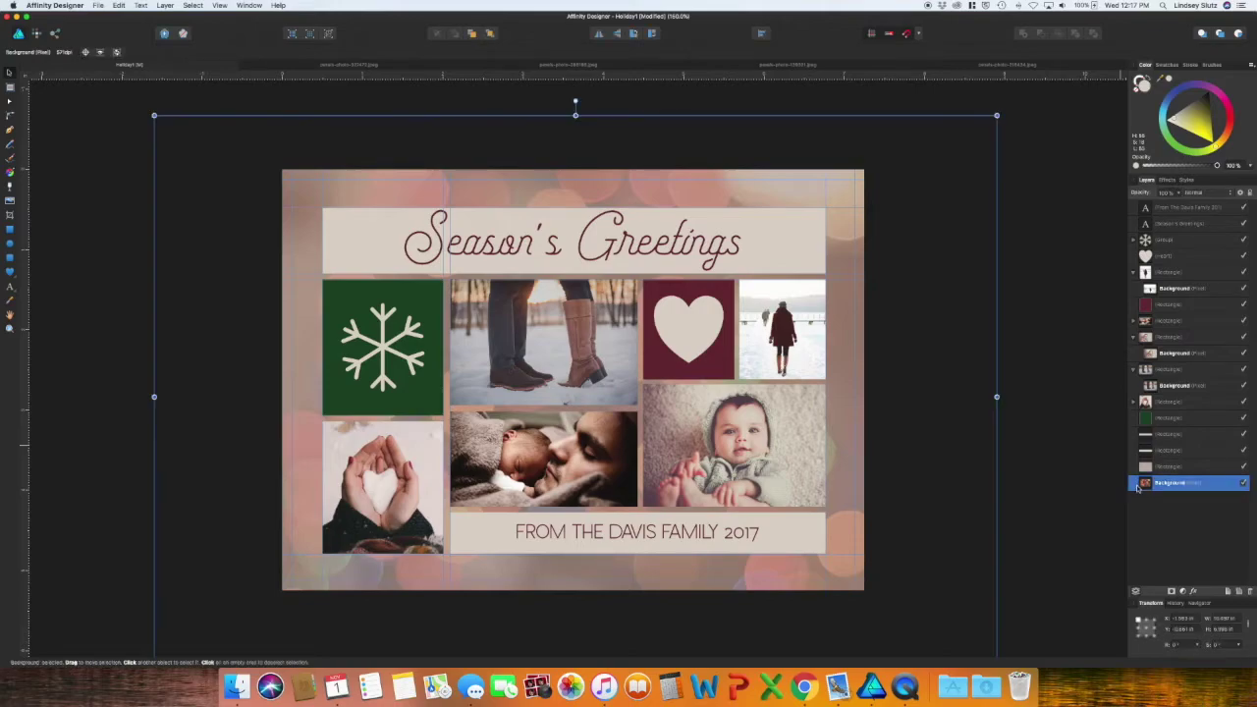
# - Hide the bokeh background layer and close the bokeh photo document
pyautogui.click(1243, 482)
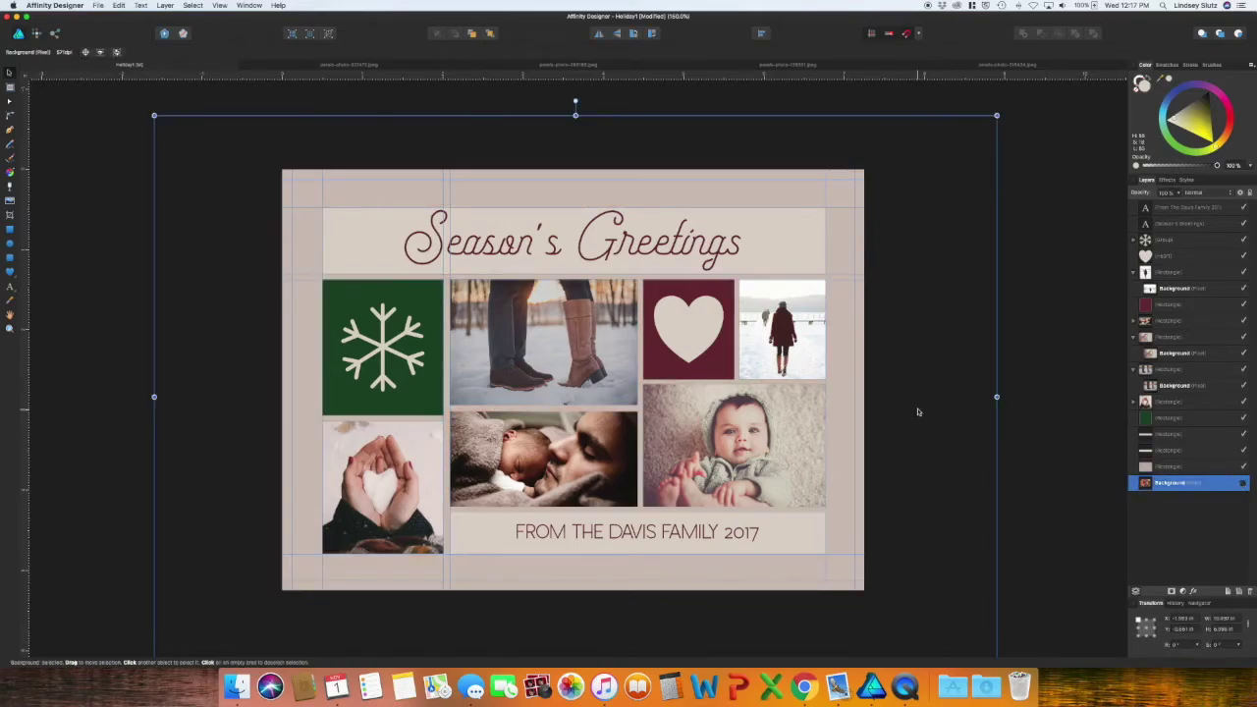
pyautogui.click(258, 65)
pyautogui.click(244, 65)
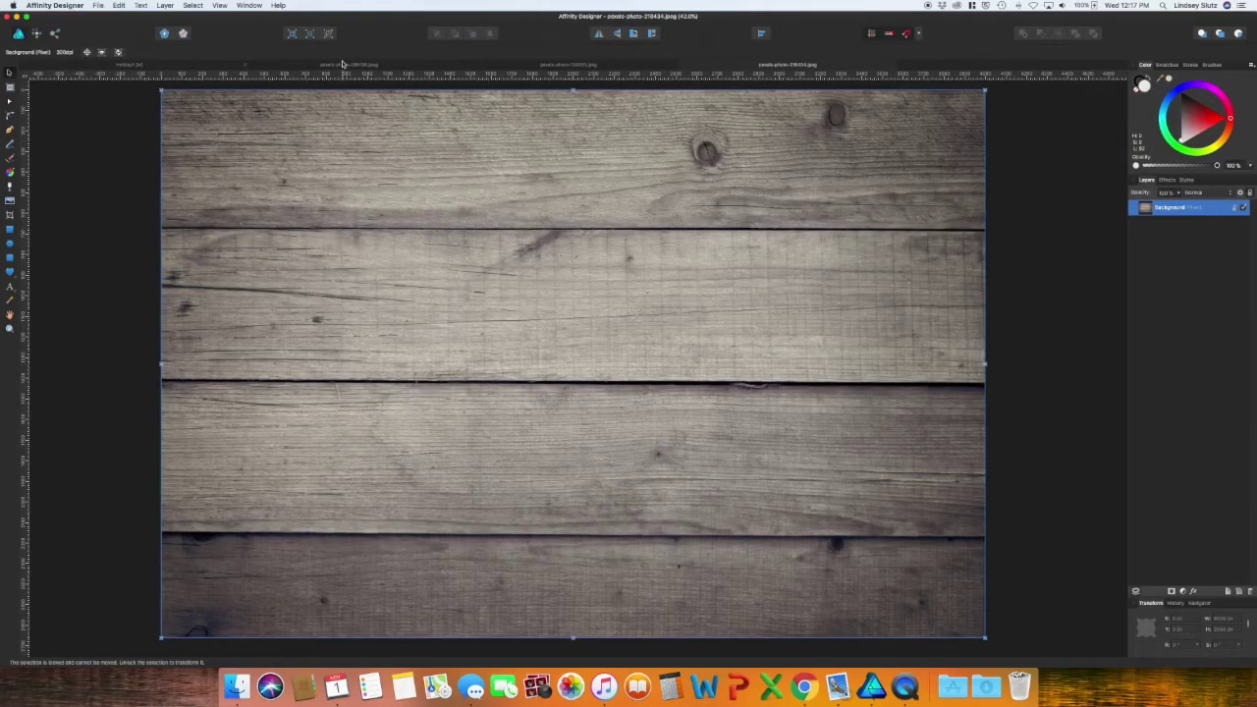
# - Place the frosty snow photo behind the card content and fade the beige rectangle over it
pyautogui.click(342, 64)
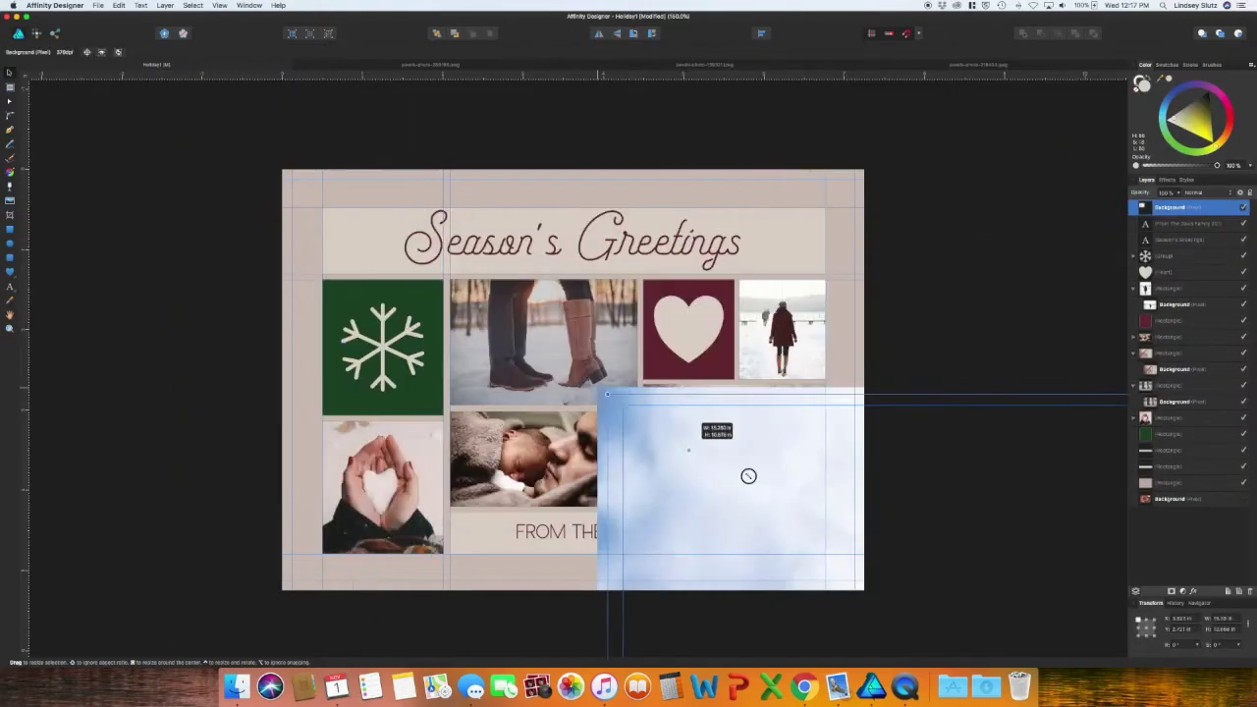
pyautogui.moveTo(749, 475); pyautogui.dragTo(230, 186)
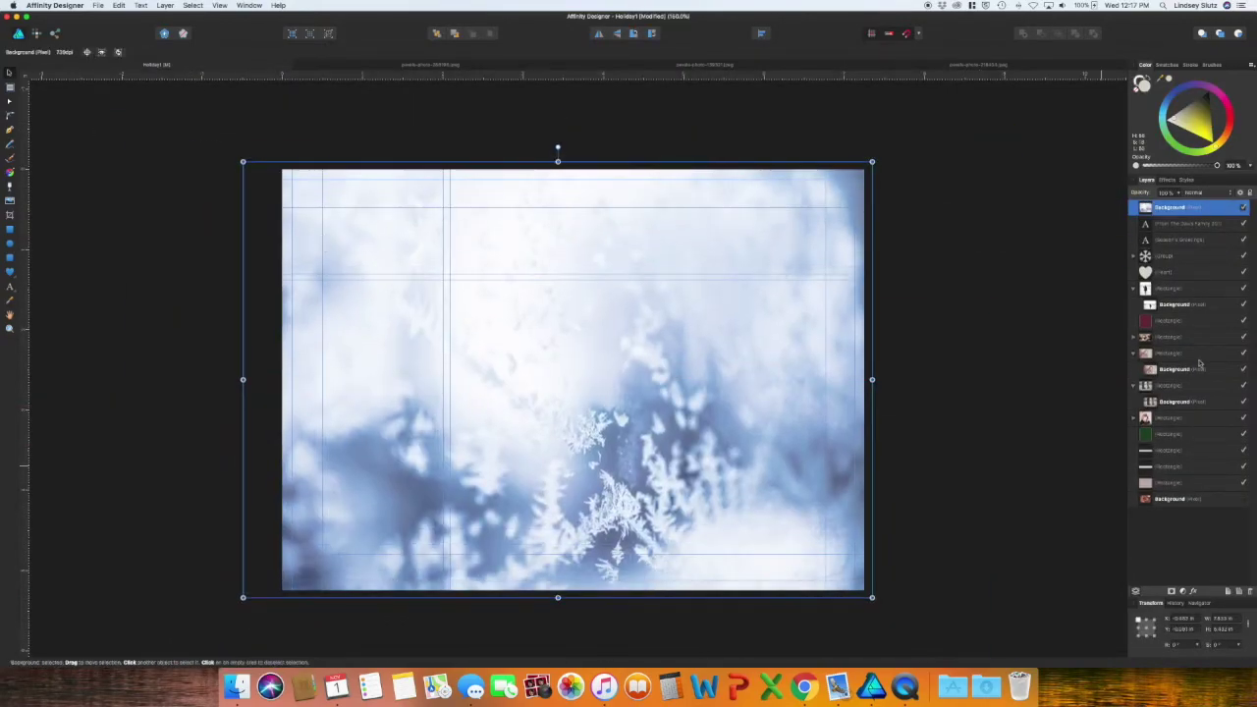
pyautogui.moveTo(1198, 365); pyautogui.dragTo(1129, 482)
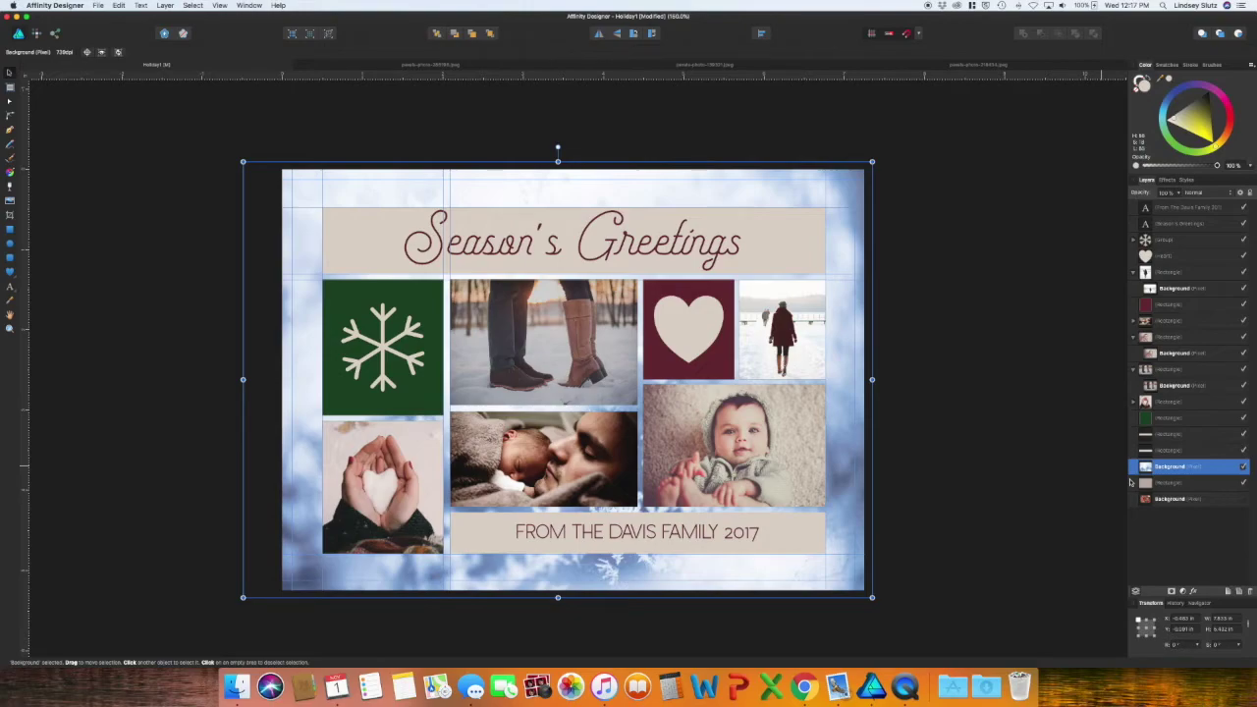
pyautogui.moveTo(1166, 468); pyautogui.dragTo(1141, 491)
pyautogui.click(1173, 467)
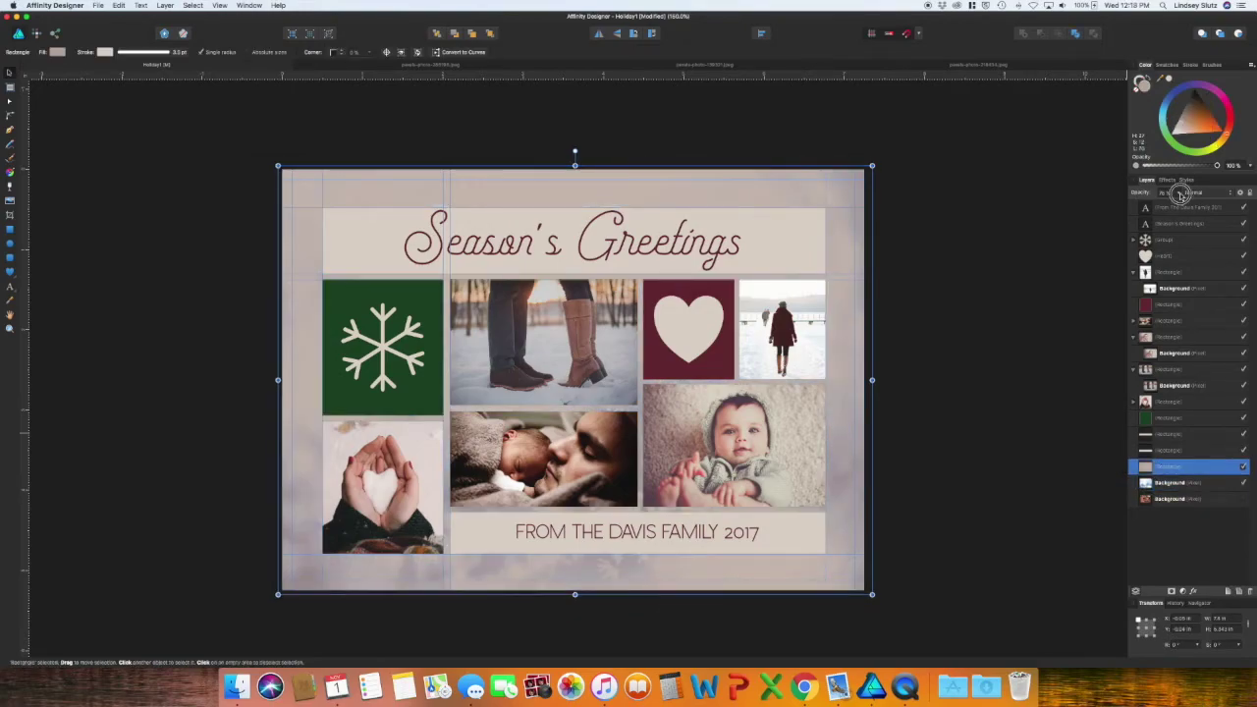
pyautogui.moveTo(1180, 194); pyautogui.dragTo(1172, 204)
pyautogui.click(994, 273)
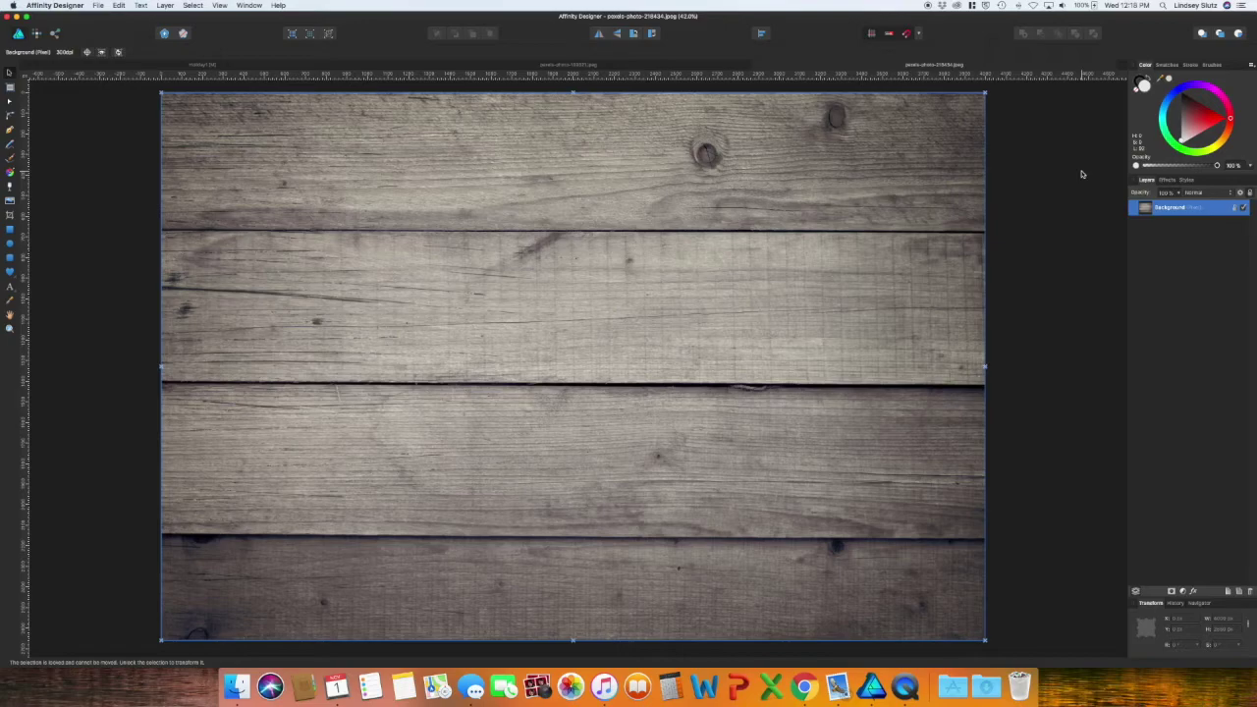
# - Drag the grey wood photo into the card and move its layer beneath the beige rectangle
pyautogui.click(163, 65)
pyautogui.moveTo(163, 66); pyautogui.dragTo(1050, 472)
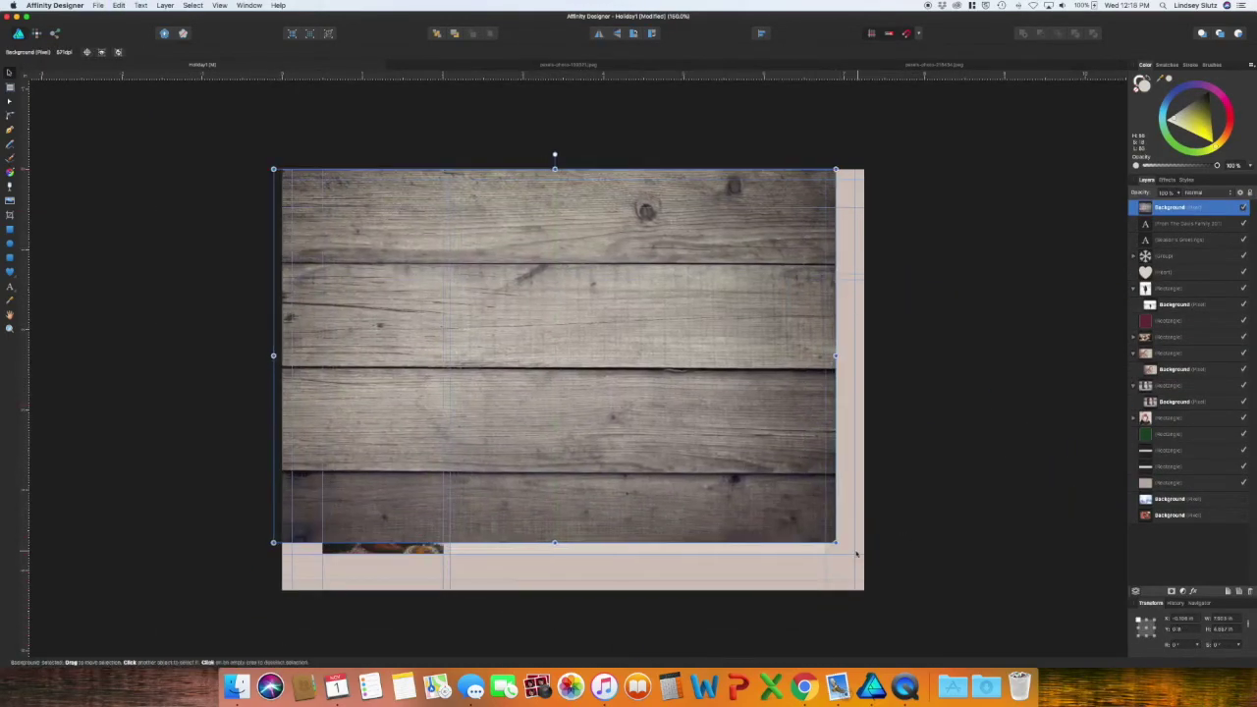
pyautogui.moveTo(1169, 207); pyautogui.dragTo(1132, 480)
pyautogui.click(991, 440)
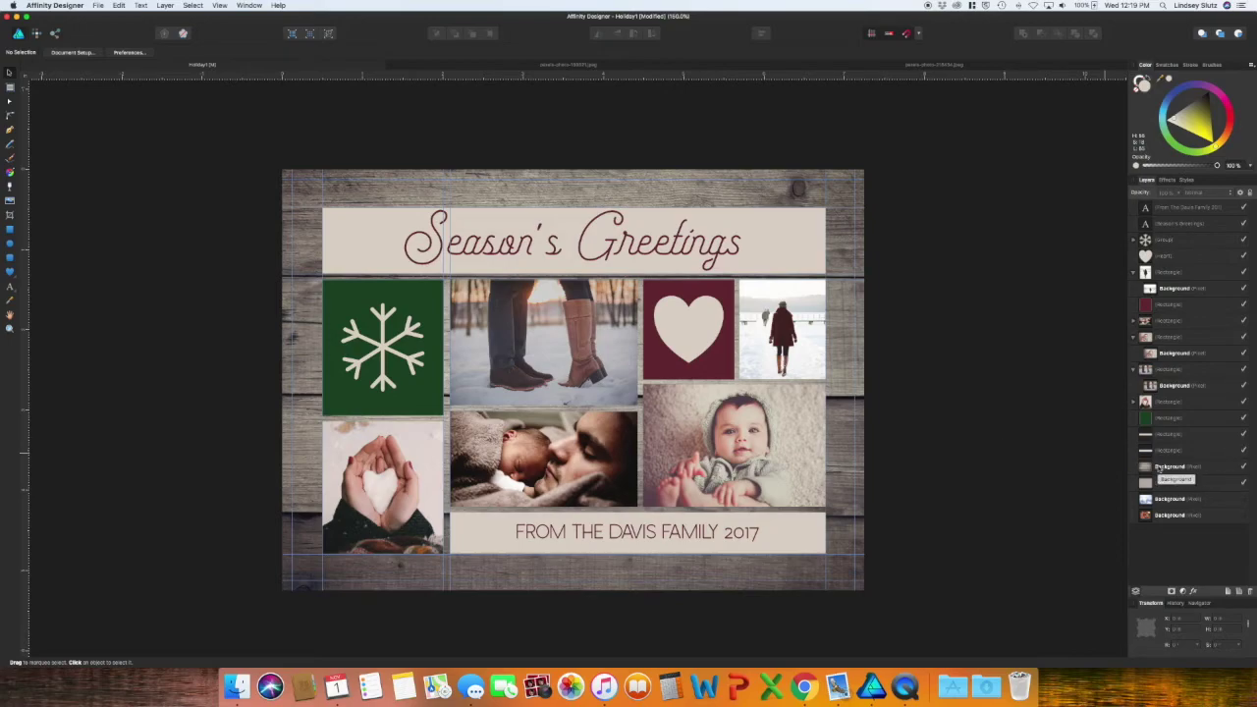
pyautogui.moveTo(1160, 470); pyautogui.dragTo(1137, 493)
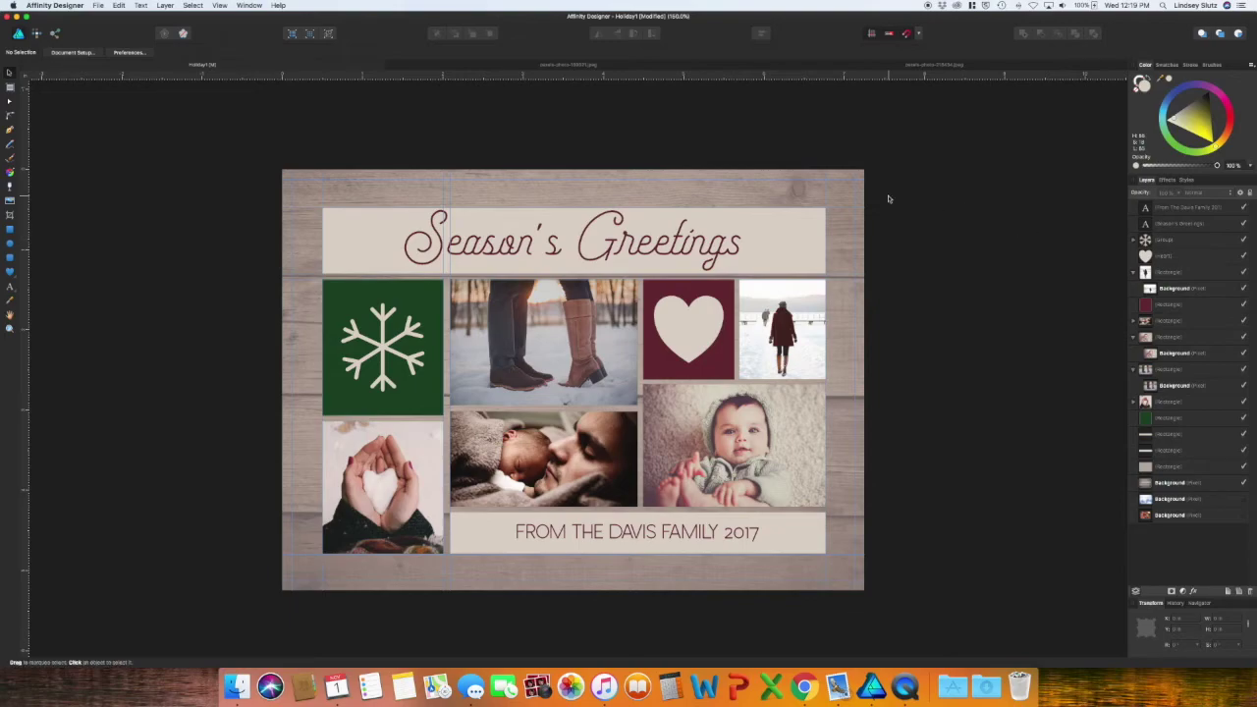
pyautogui.click(531, 65)
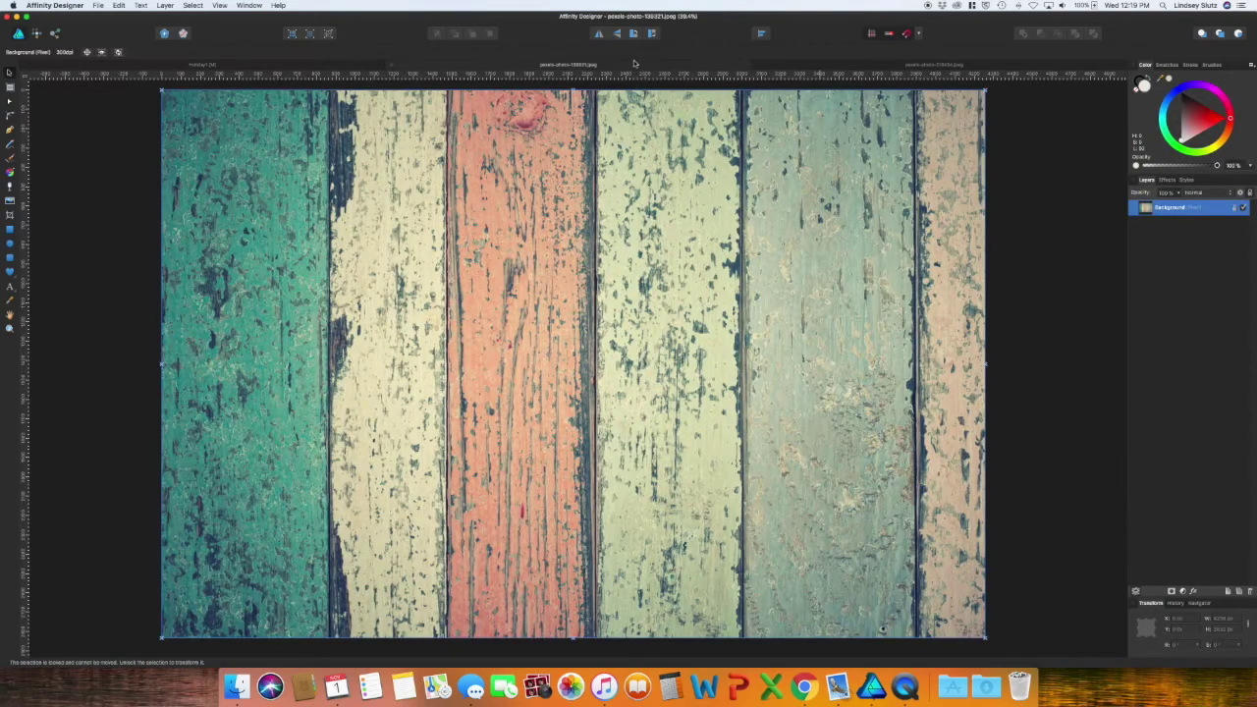
# - Copy the painted wood photo into the card, stretch it to cover the page, and send it to back
pyautogui.click(758, 64)
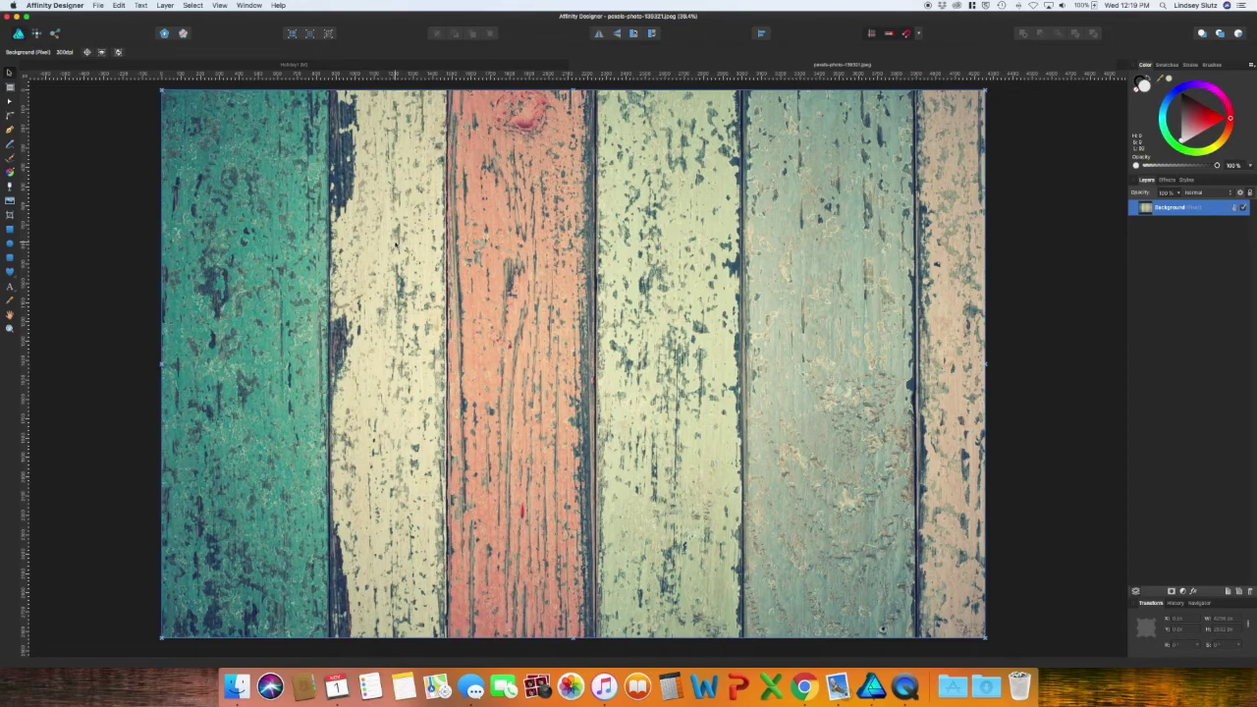
pyautogui.click(139, 65)
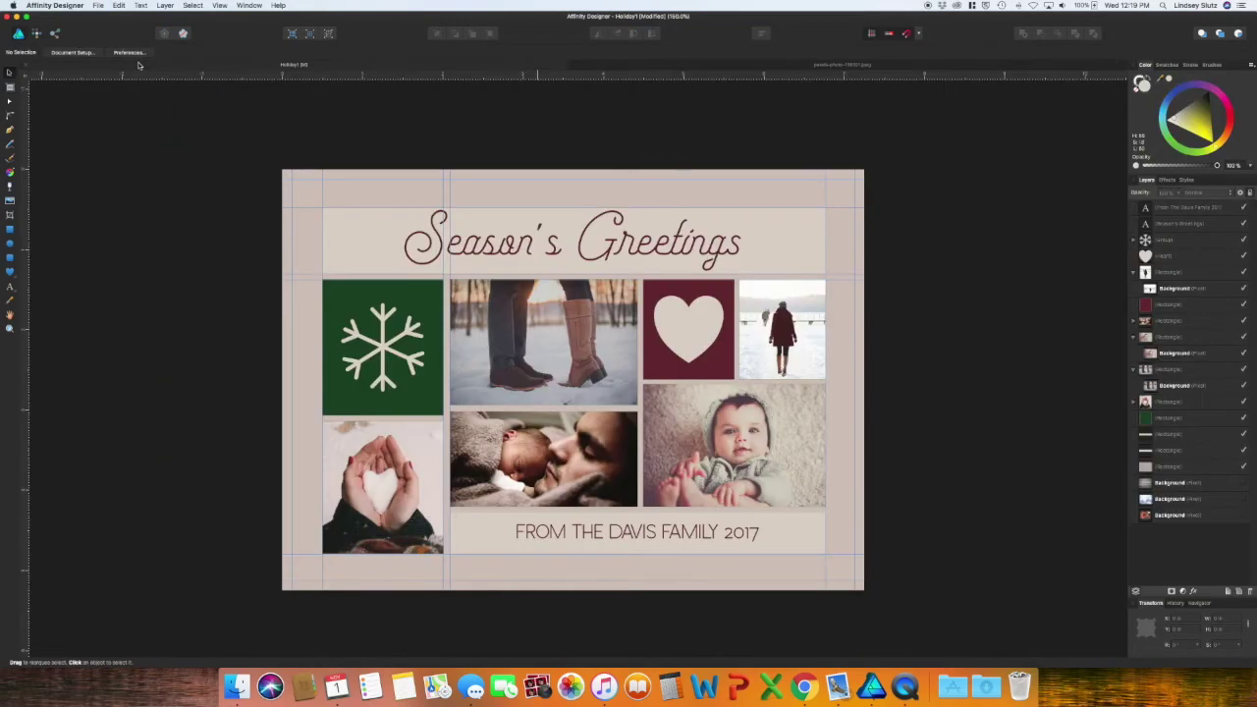
pyautogui.click(843, 65)
pyautogui.press('super+c')
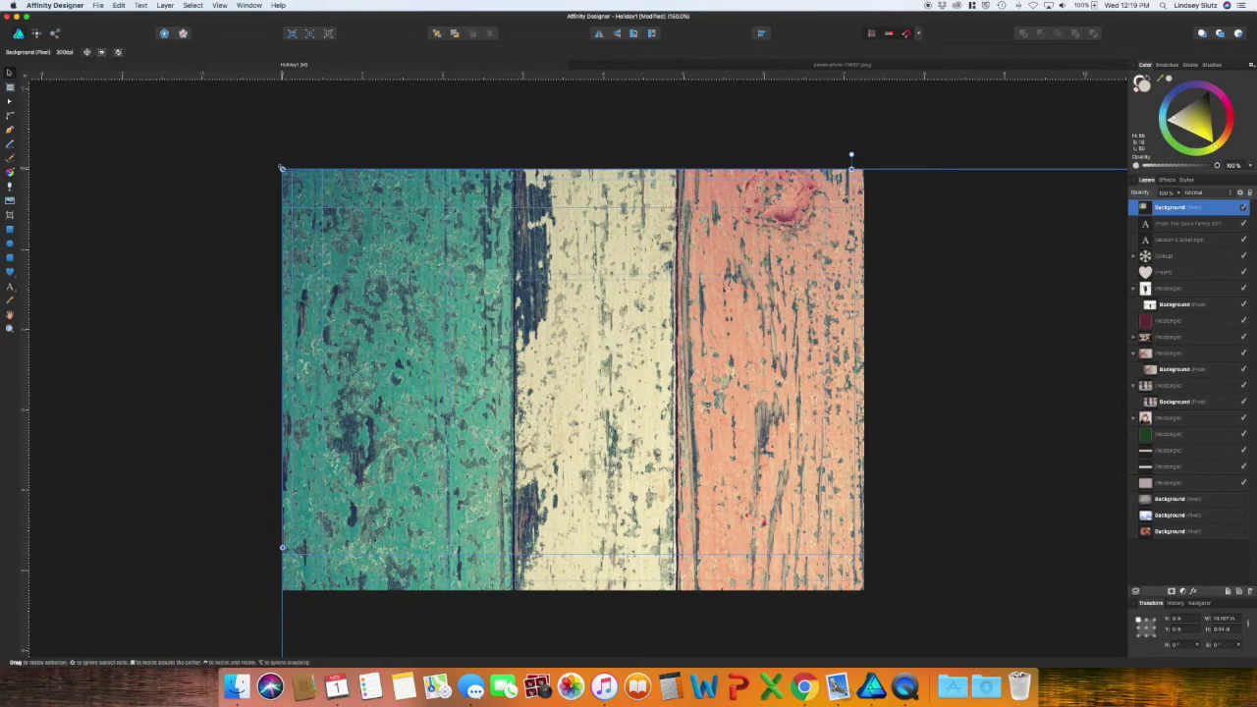
pyautogui.click(294, 65)
pyautogui.press('super+v')
pyautogui.moveTo(280, 167); pyautogui.dragTo(903, 592)
pyautogui.press('super+shift+bracketleft')
pyautogui.click(1035, 476)
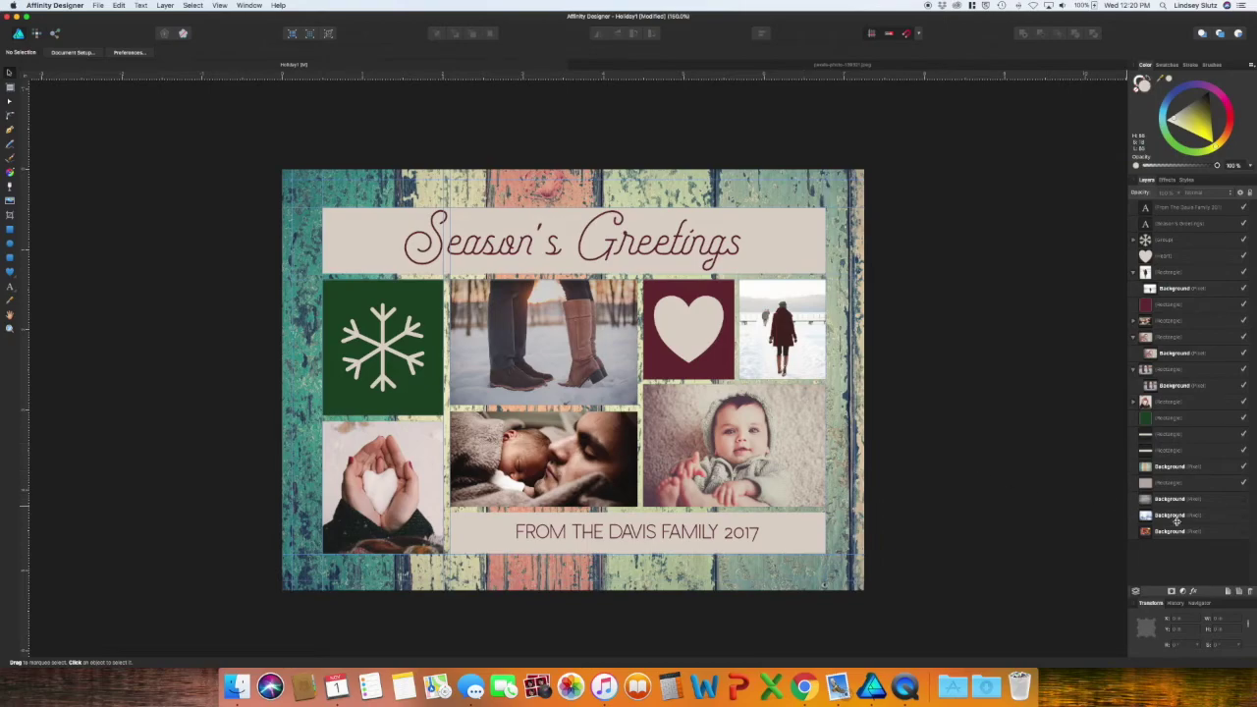
# - Move the beige rectangle above the painted wood, hide the painted wood, and show the grey wood
pyautogui.moveTo(1164, 481); pyautogui.dragTo(1139, 489)
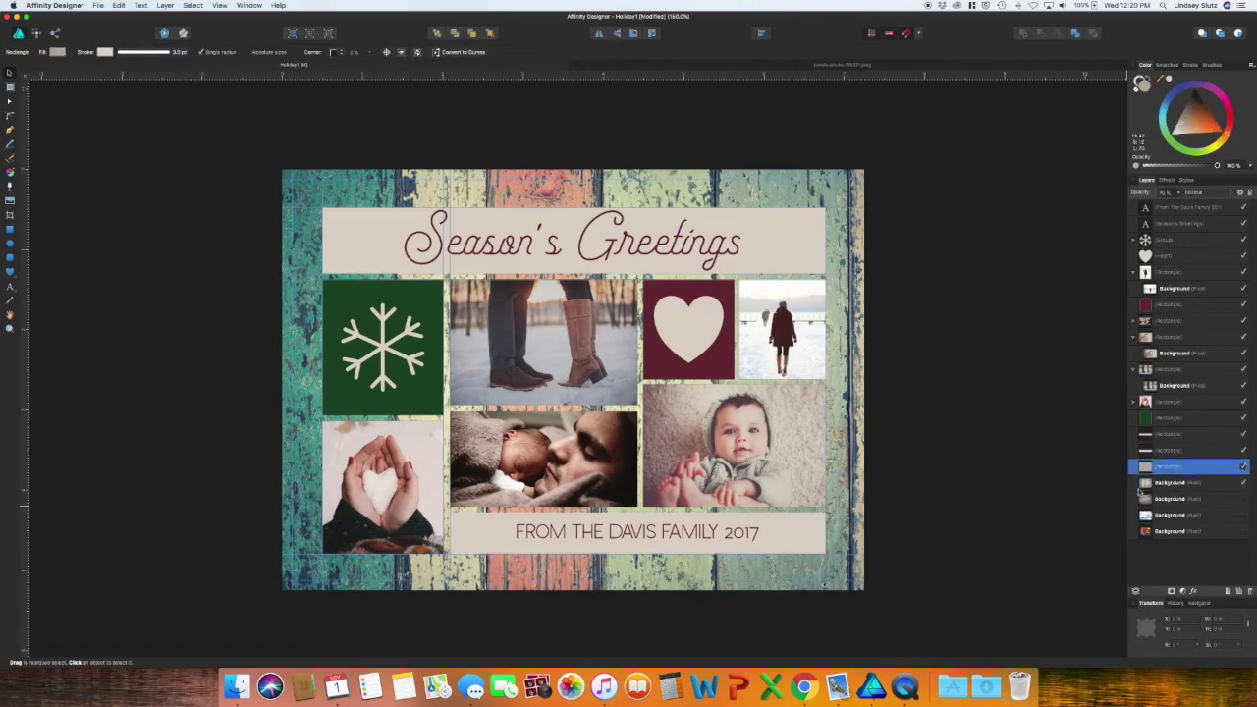
pyautogui.click(1057, 491)
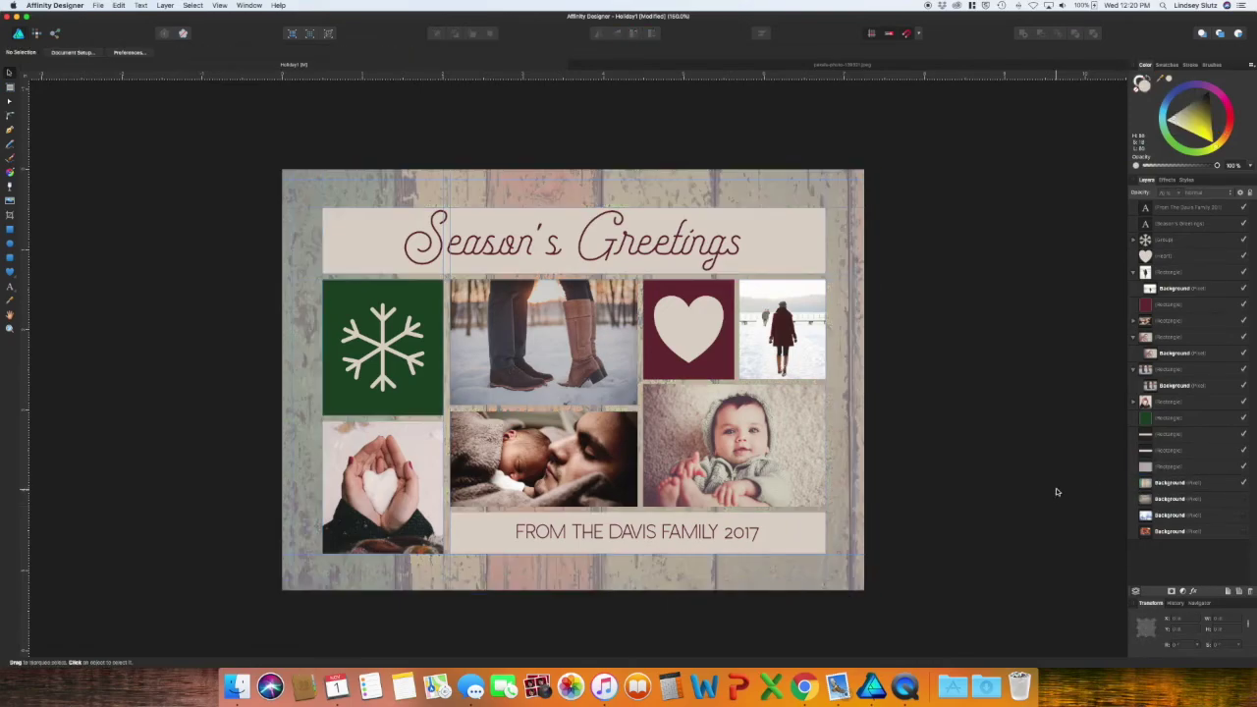
pyautogui.click(1244, 484)
pyautogui.click(1243, 498)
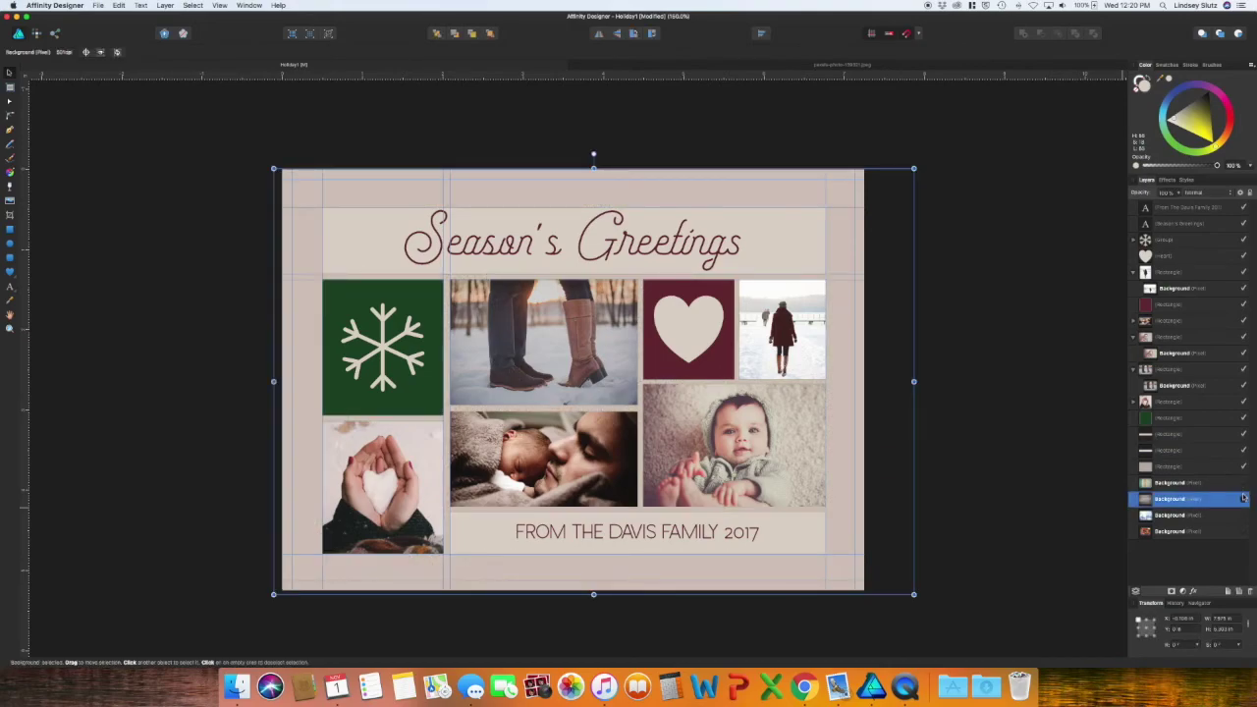
pyautogui.click(1242, 499)
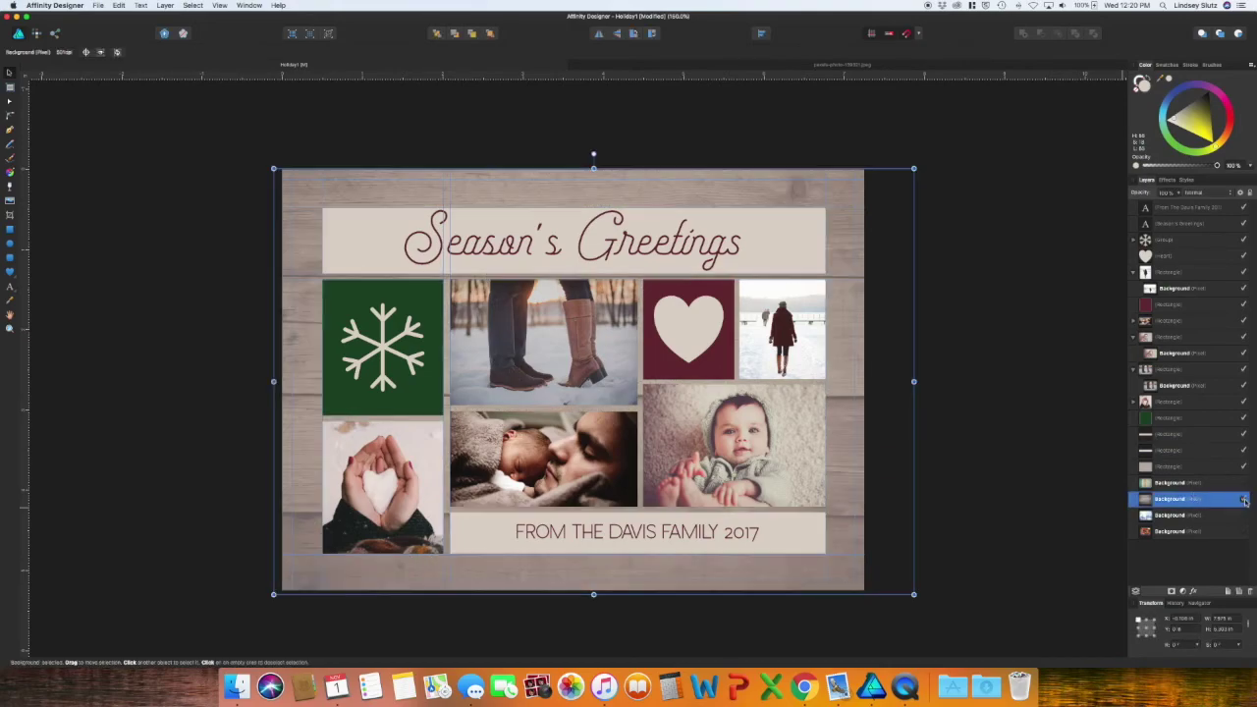
pyautogui.click(1018, 457)
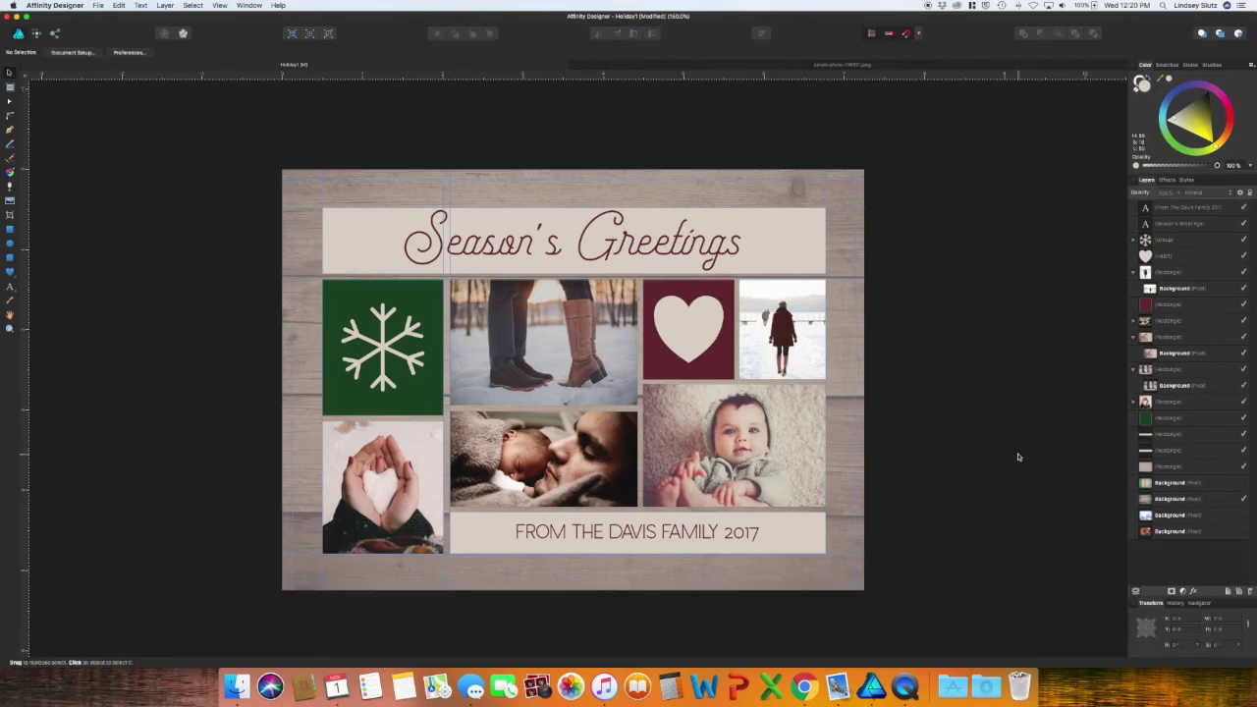